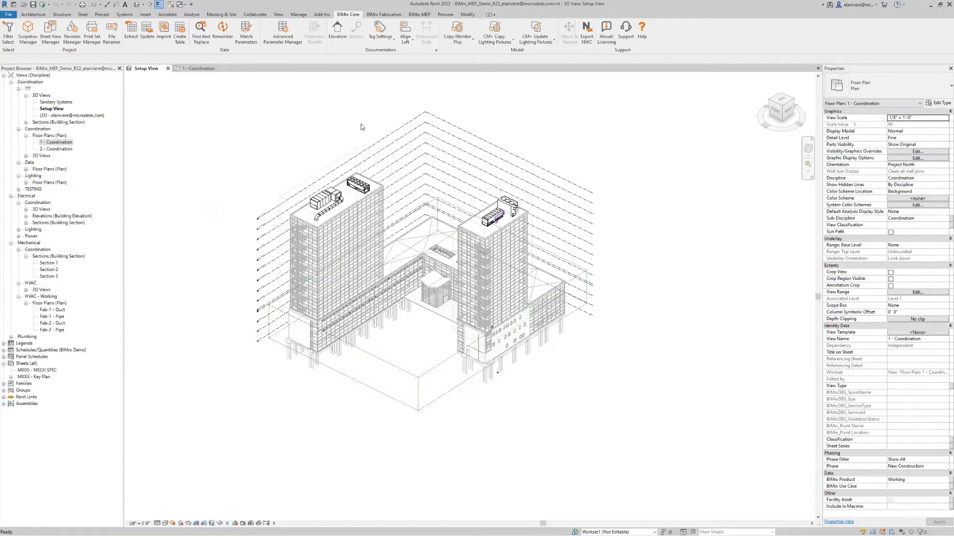
# Copy the Tower A and Tower B scope boxes from the linked BIMrx_ARCH_Demo_R22 model into the current model with Scopebox Manager
pyautogui.click(341, 161)
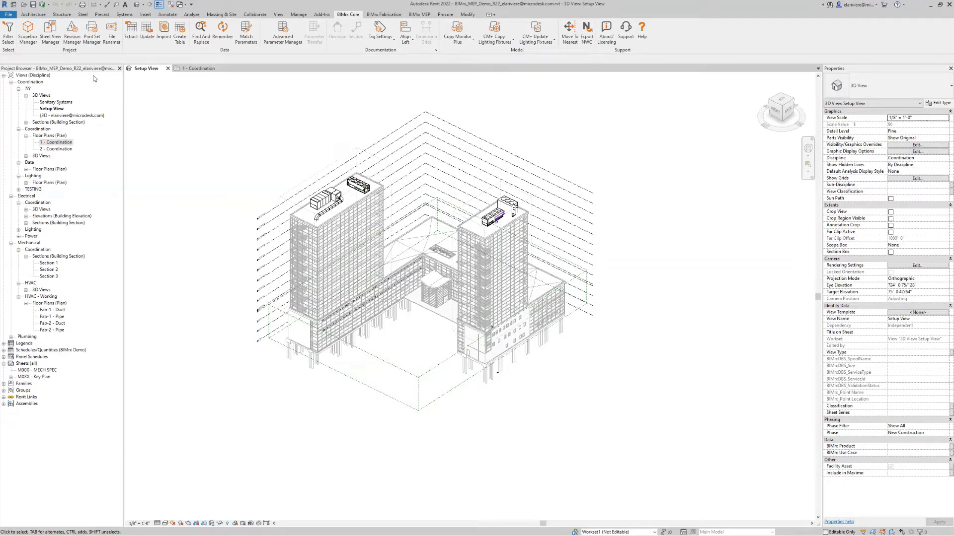
pyautogui.click(28, 31)
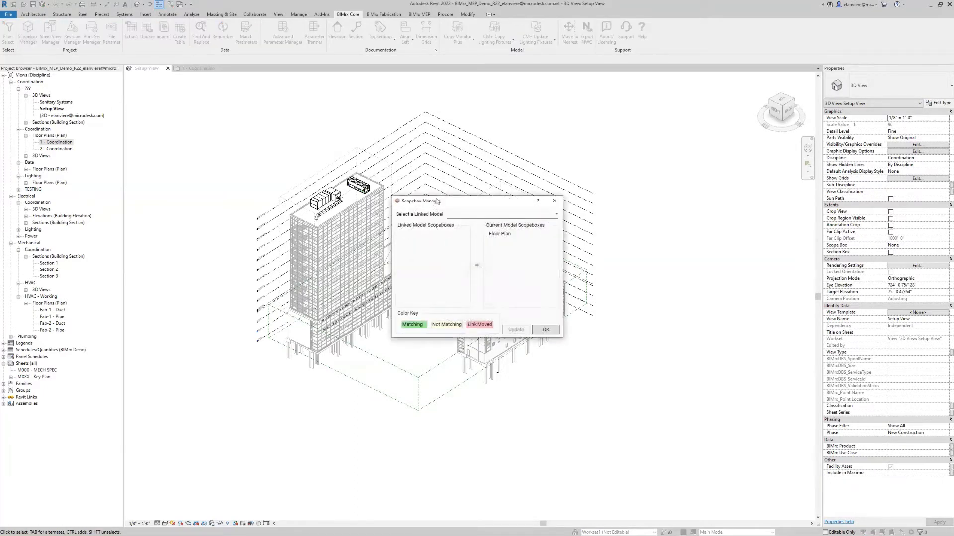
pyautogui.moveTo(439, 199); pyautogui.dragTo(126, 90)
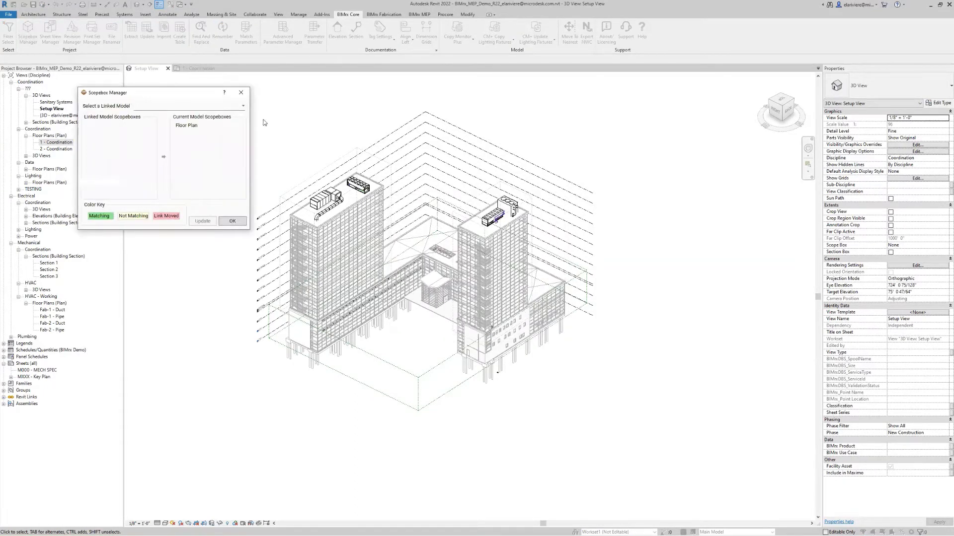
pyautogui.click(242, 109)
pyautogui.click(167, 120)
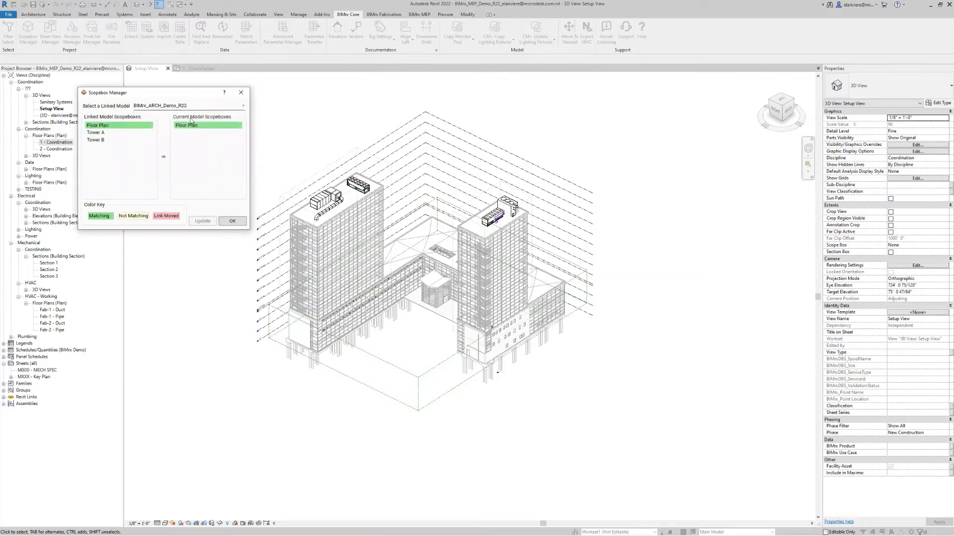
pyautogui.click(106, 140)
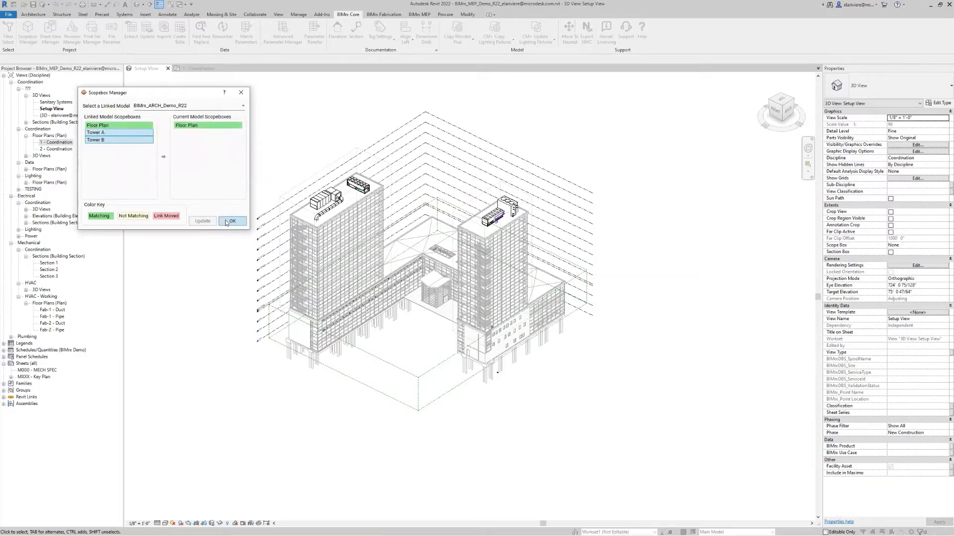
pyautogui.click(163, 156)
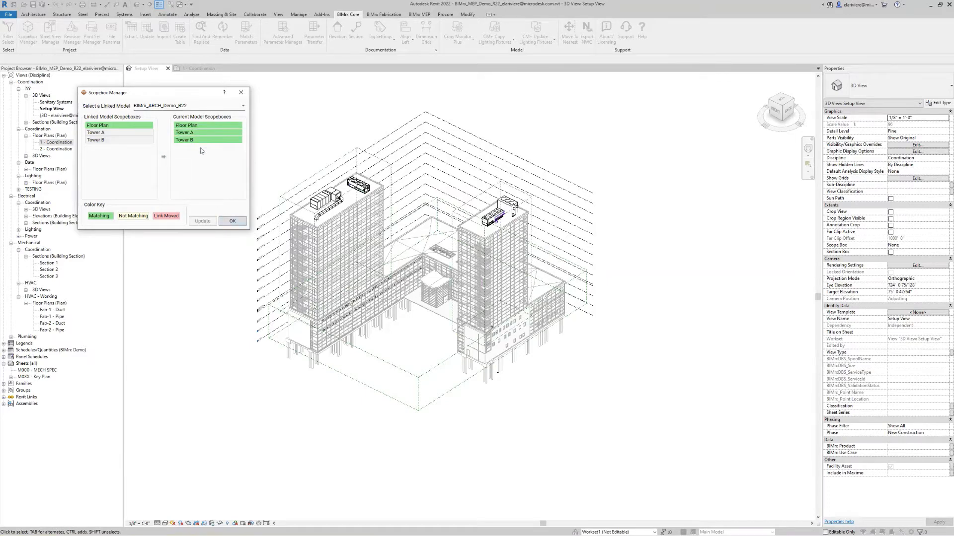
pyautogui.click(229, 221)
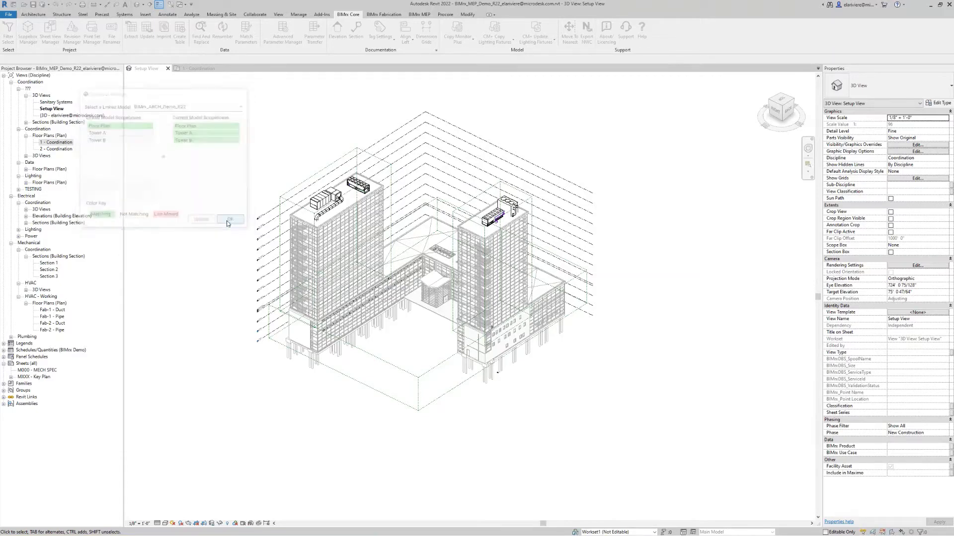
# Move the Tower B and Tower A scope boxes away from their linked-model positions in the 3D view
pyautogui.click(316, 174)
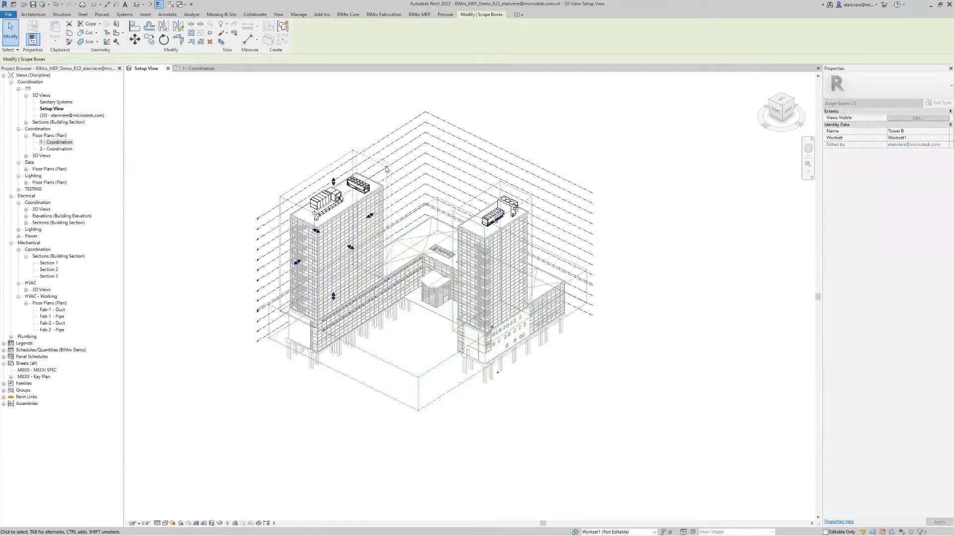
pyautogui.click(488, 186)
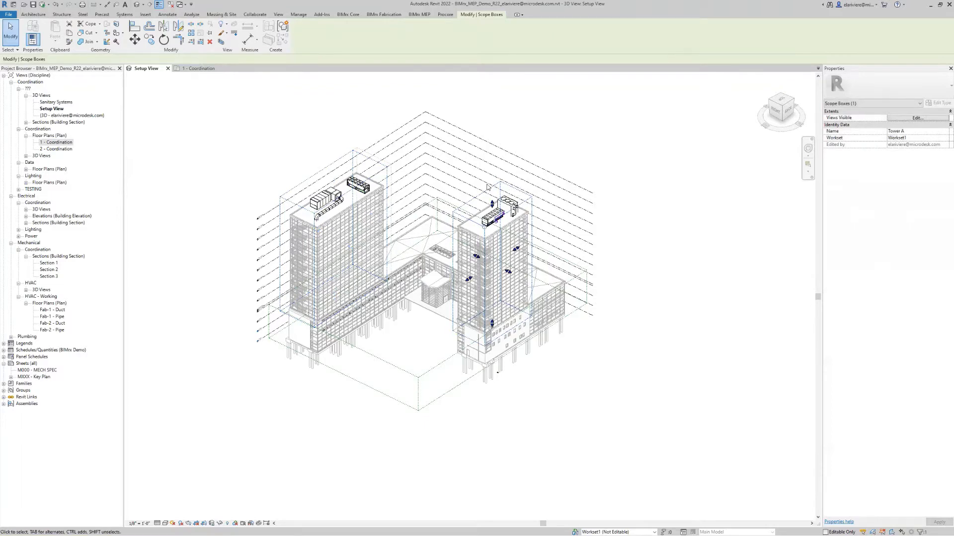
pyautogui.moveTo(487, 186); pyautogui.dragTo(488, 160)
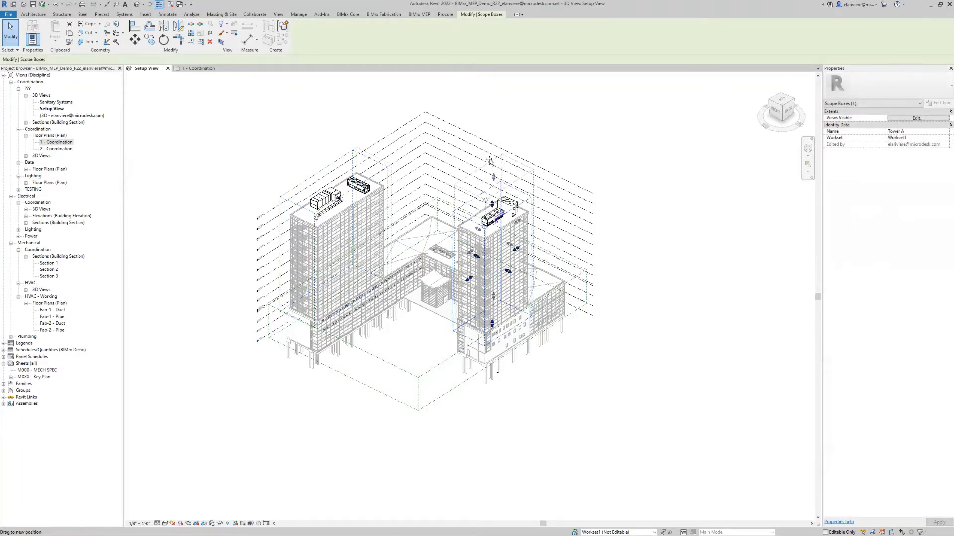
pyautogui.click(683, 264)
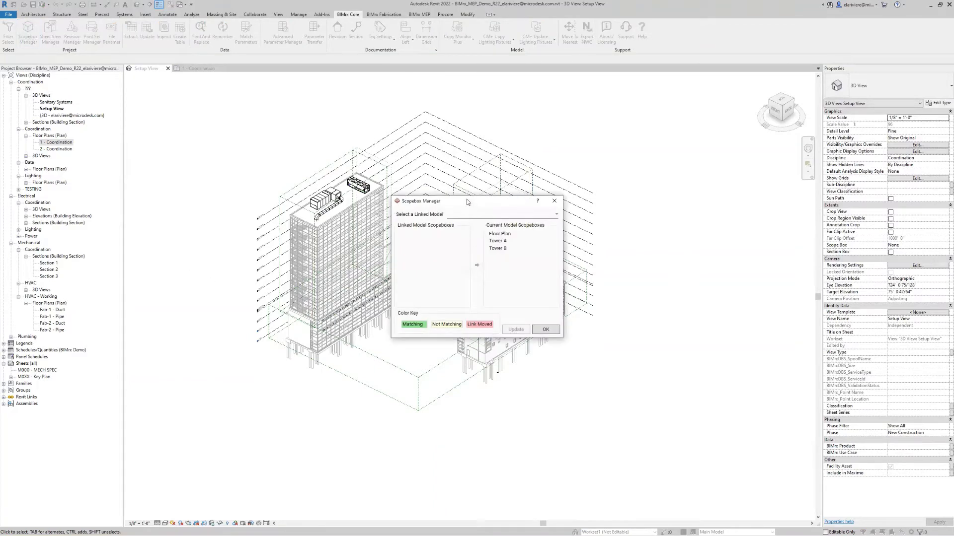
# Update the current model's Tower A and Tower B scope boxes to match the linked BIMrx_ARCH_Demo_R22 model
pyautogui.moveTo(466, 201); pyautogui.dragTo(126, 165)
pyautogui.click(159, 179)
pyautogui.click(129, 189)
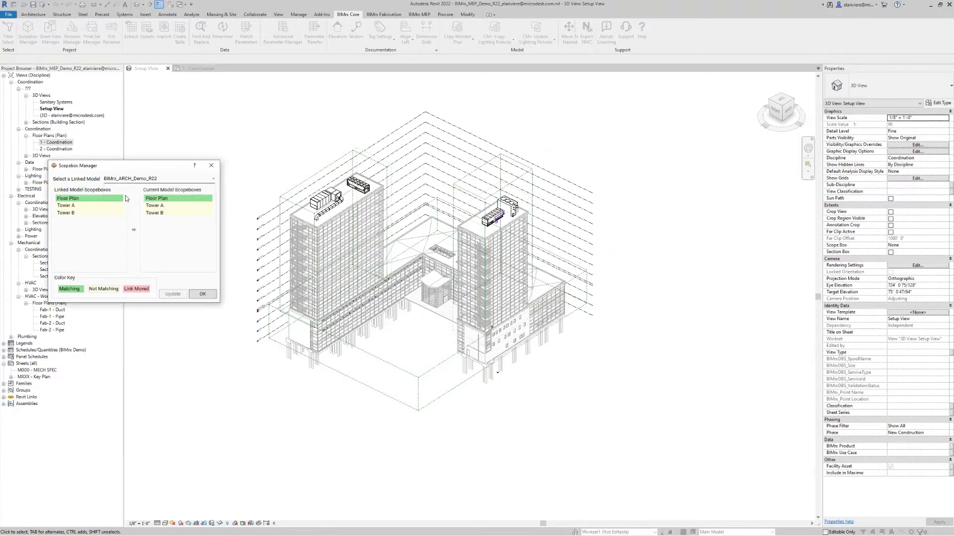
pyautogui.click(169, 205)
pyautogui.keyDown('shift'); pyautogui.click(169, 213); pyautogui.keyUp('shift')
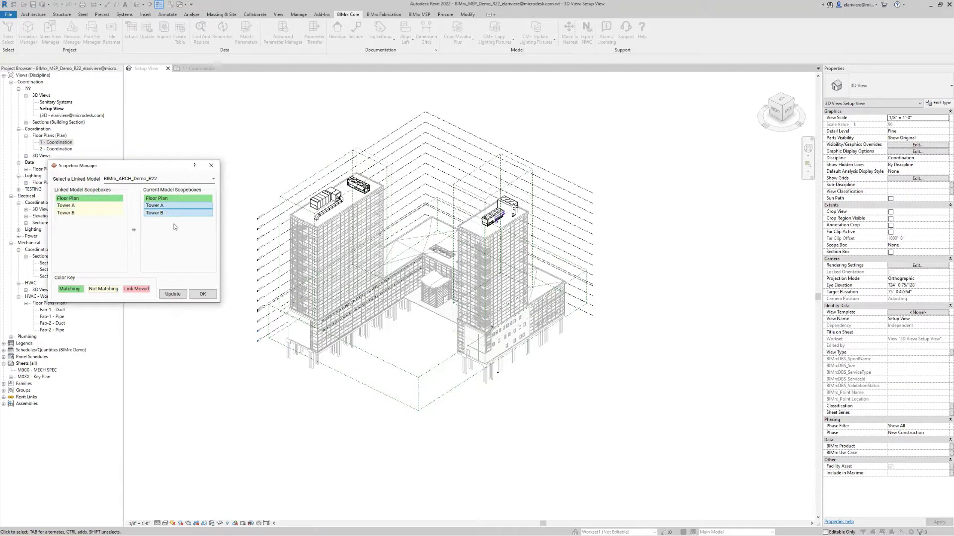
pyautogui.click(173, 294)
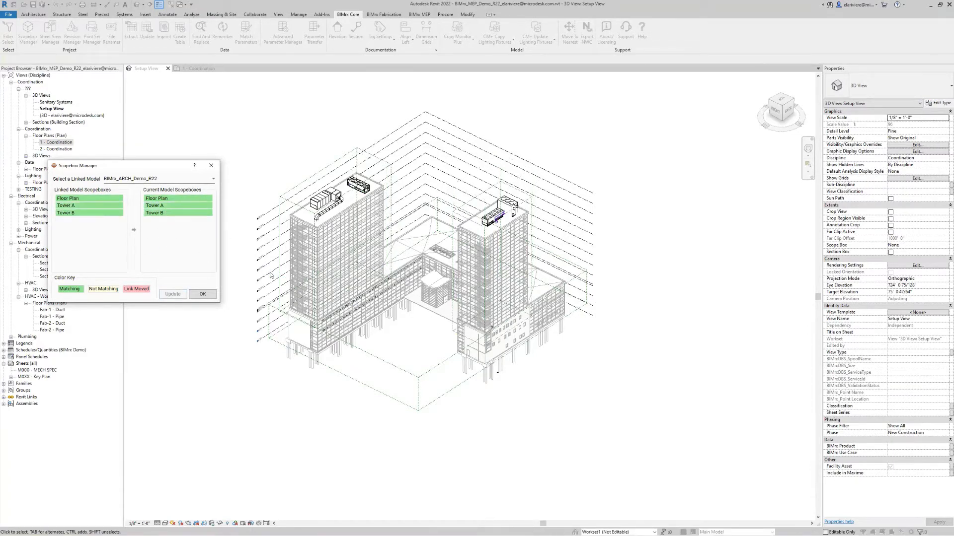
pyautogui.click(202, 294)
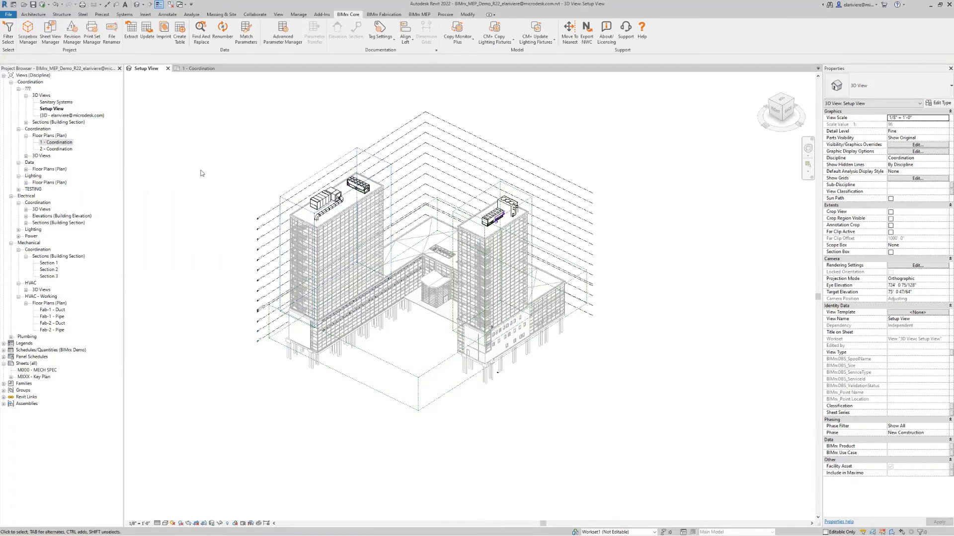
# Load the view set configuration file 01_SVM_ViewSet_Configuration_Settings_MEP.xlsx into Sheet View Manager
pyautogui.click(51, 41)
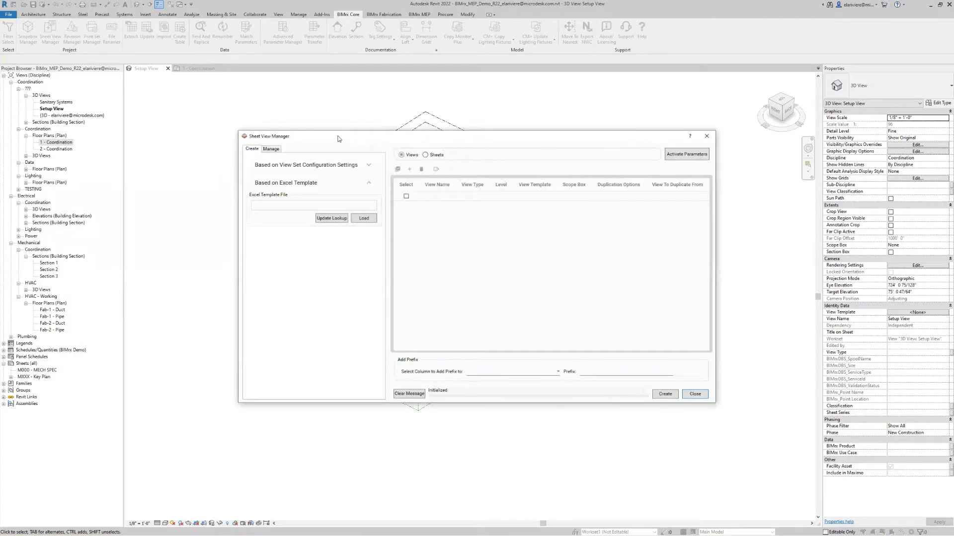
pyautogui.moveTo(338, 138); pyautogui.dragTo(251, 110)
pyautogui.click(267, 137)
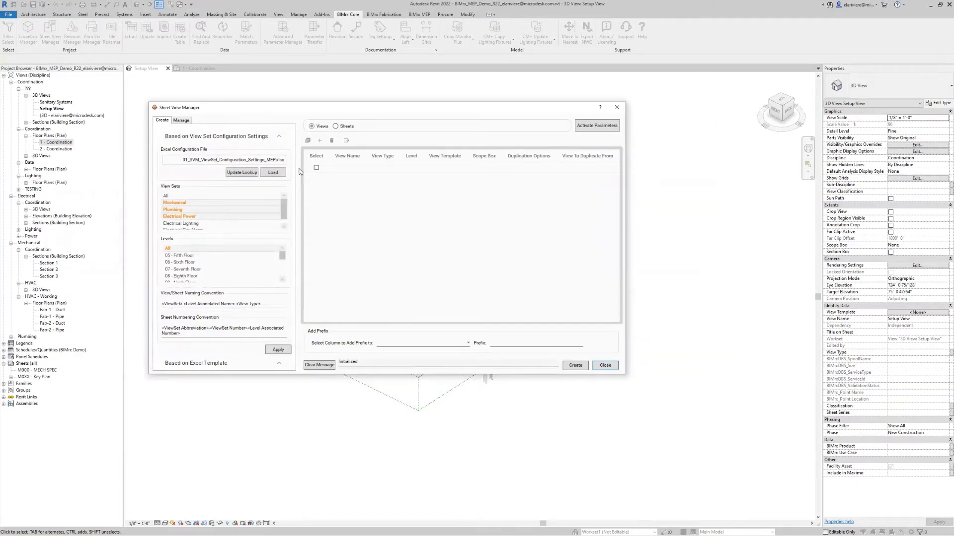
pyautogui.click(276, 174)
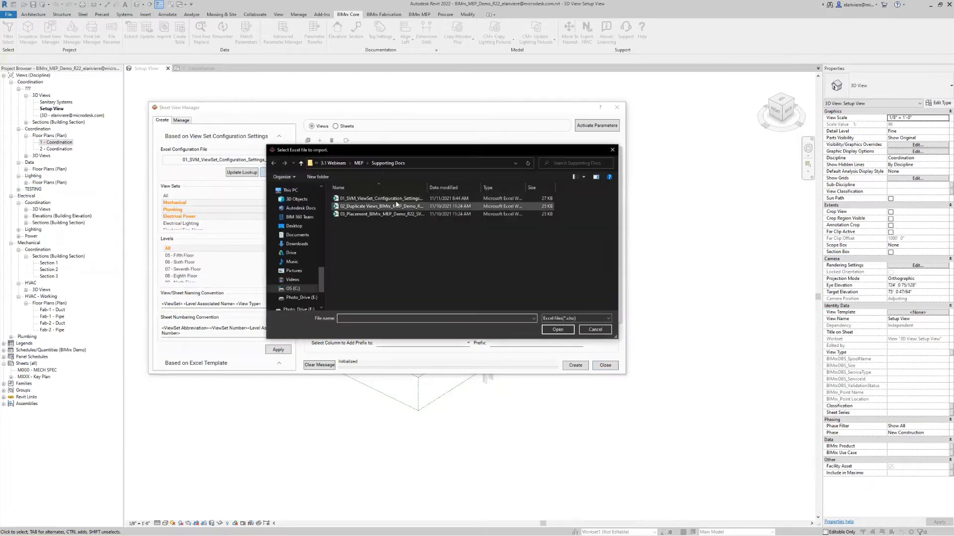
pyautogui.click(557, 329)
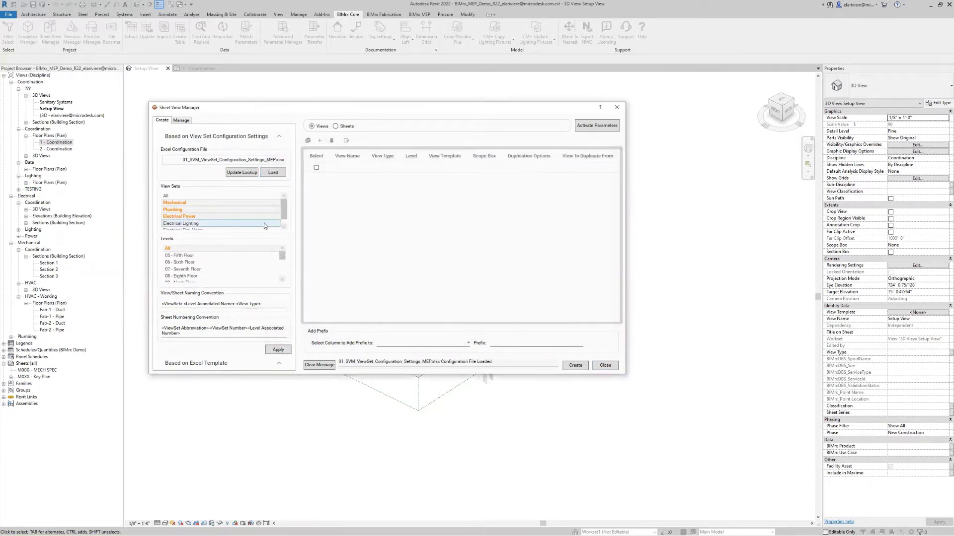
# Create Mechanical, Plumbing and Electrical Power plan views for levels 05 - Fifth Floor through 12 - Twelfth Floor
pyautogui.click(194, 257)
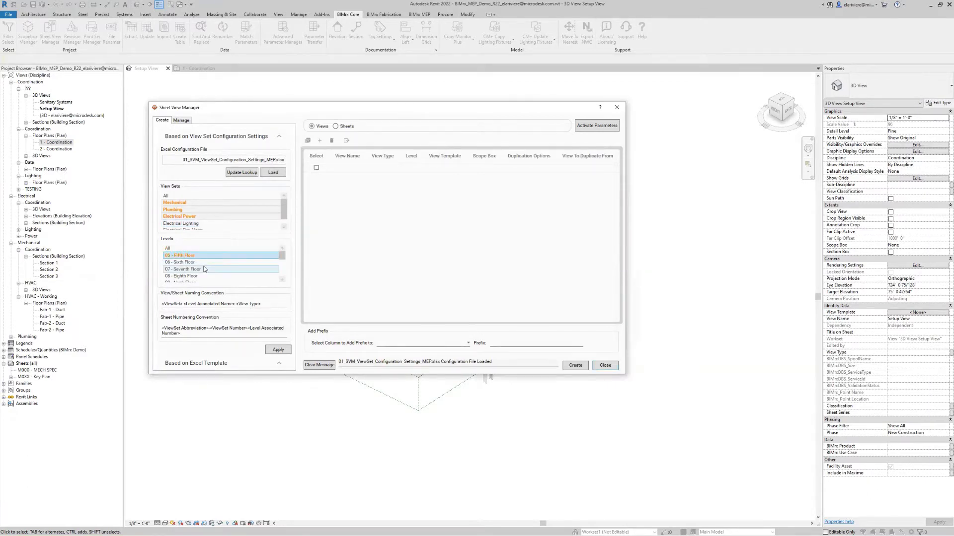
pyautogui.scroll(-2, 198, 266)
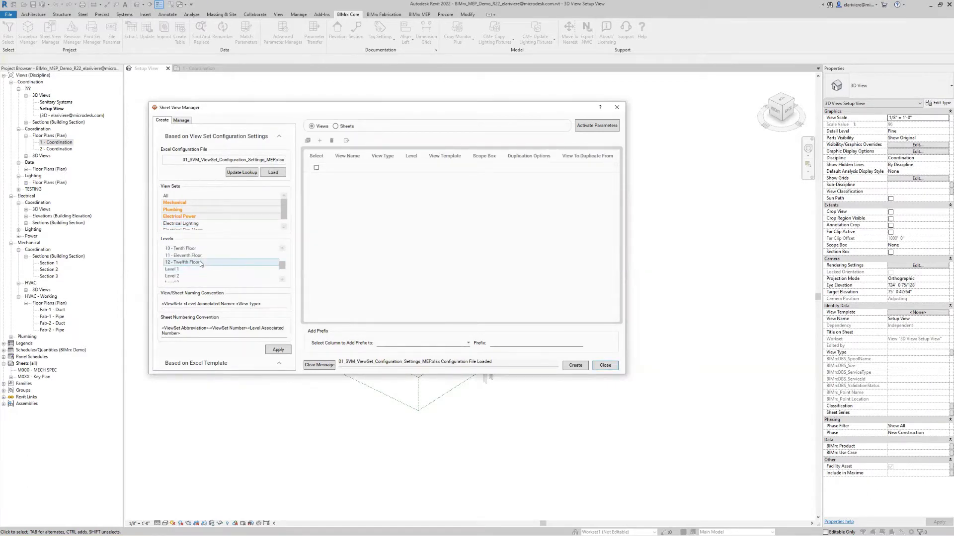
pyautogui.keyDown('shift'); pyautogui.click(200, 261); pyautogui.keyUp('shift')
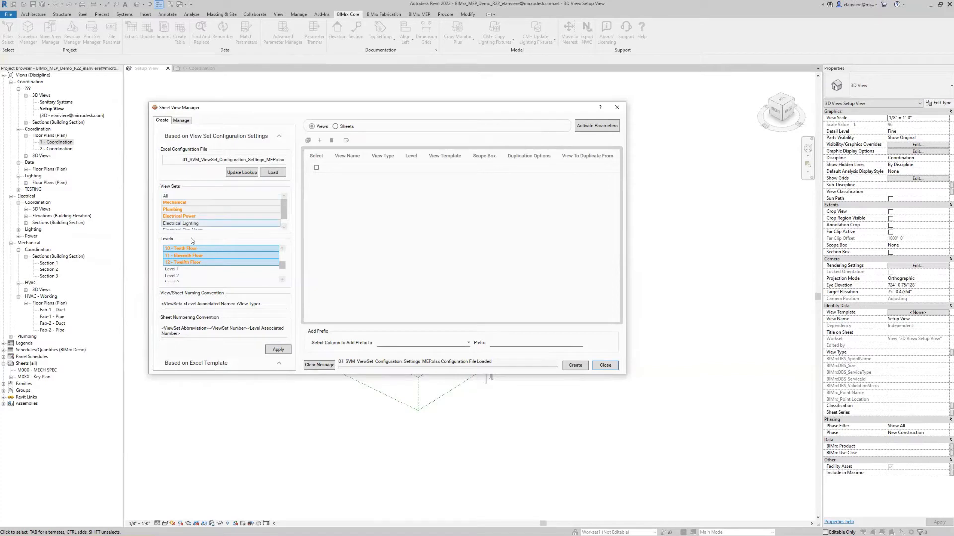
pyautogui.scroll(2, 196, 263)
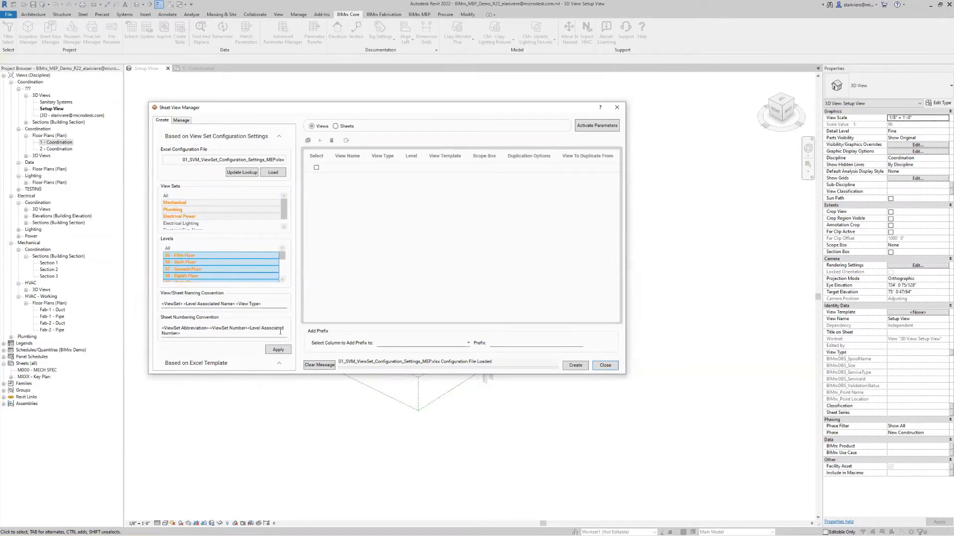
pyautogui.click(286, 354)
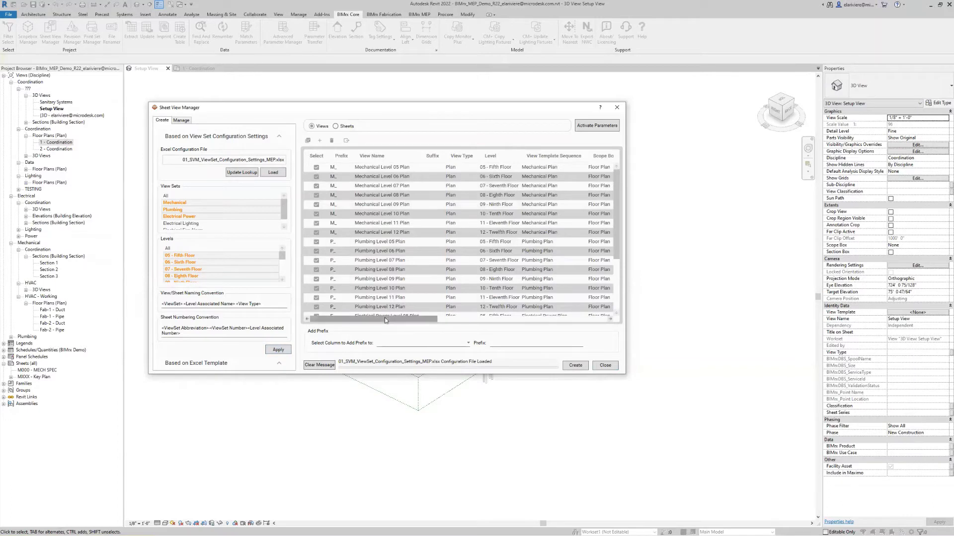
pyautogui.moveTo(383, 320); pyautogui.dragTo(350, 312)
pyautogui.click(575, 365)
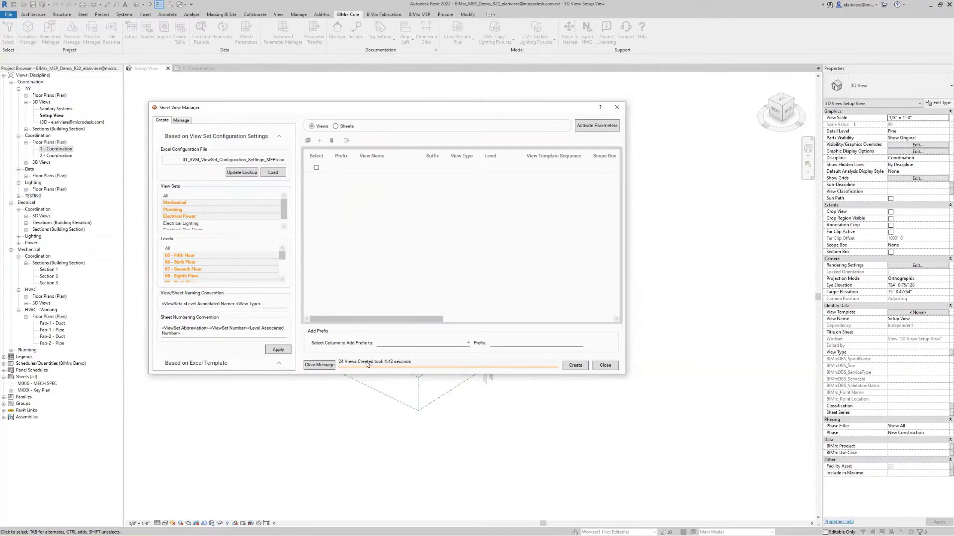
# Create the matching Mechanical, Plumbing and Electrical Power sheets for levels 05 to 12, and expand the HVAC floor plans in the project browser
pyautogui.click(335, 127)
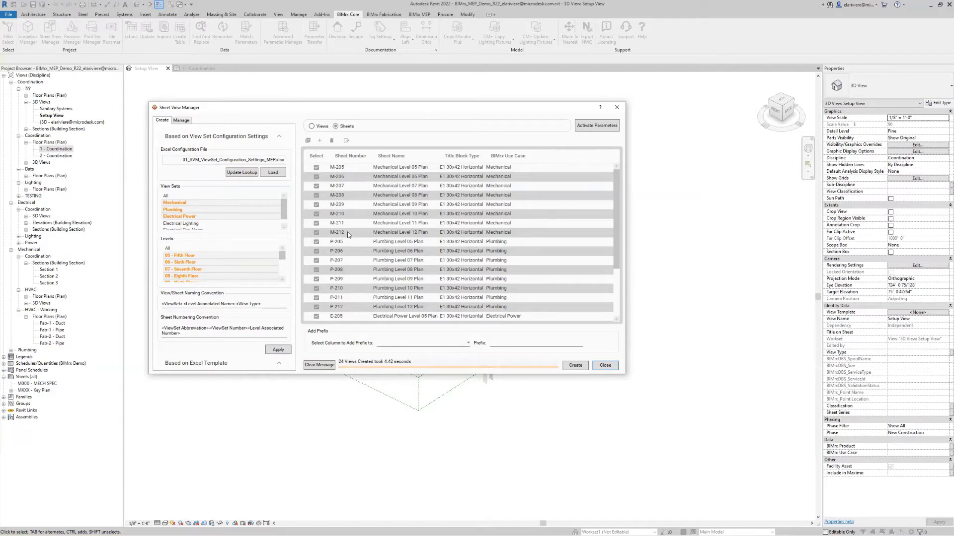
pyautogui.click(576, 366)
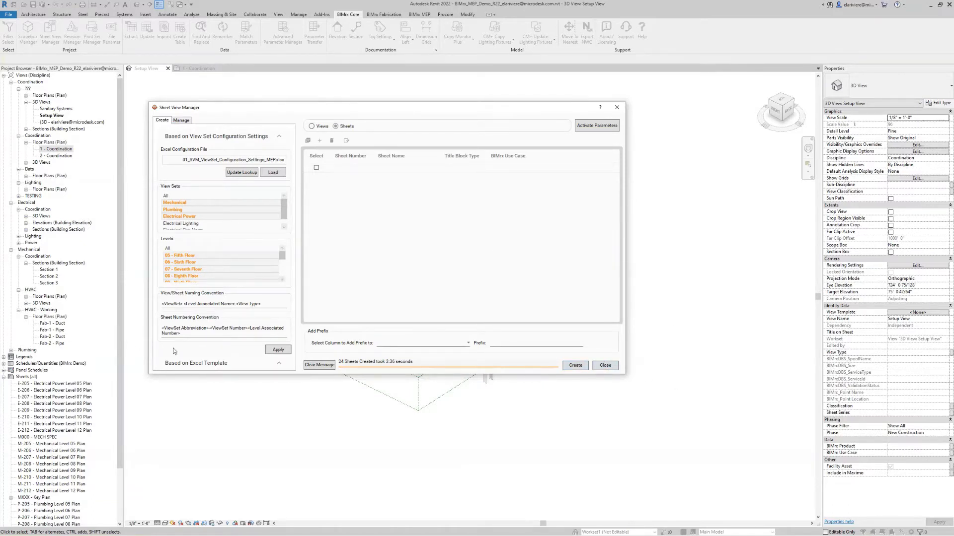
pyautogui.click(606, 365)
pyautogui.click(26, 296)
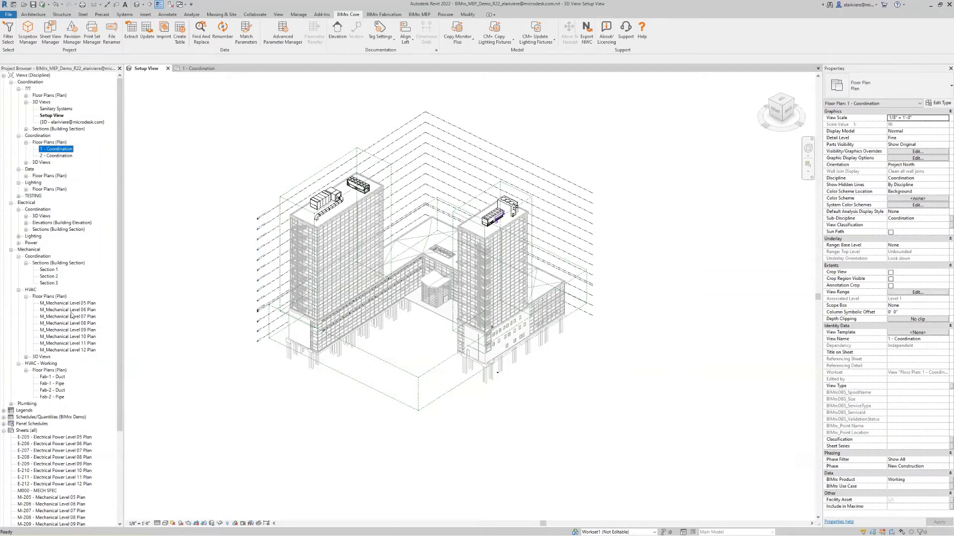
# Load the Excel template 02_Duplicate Views_BIMrx_MEP_Demo_R22_SVM_Export.xlsx into Sheet View Manager and review its view duplication columns
pyautogui.click(47, 28)
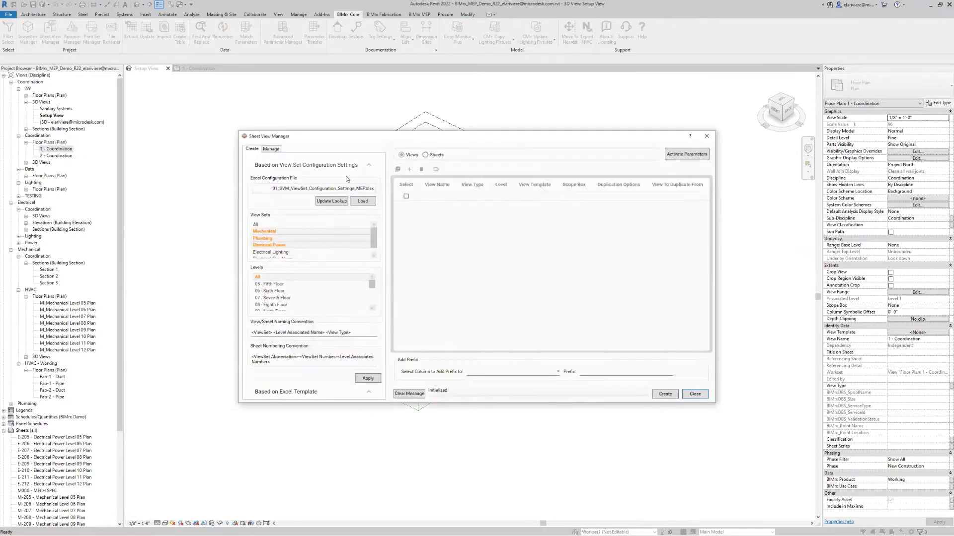
pyautogui.click(368, 170)
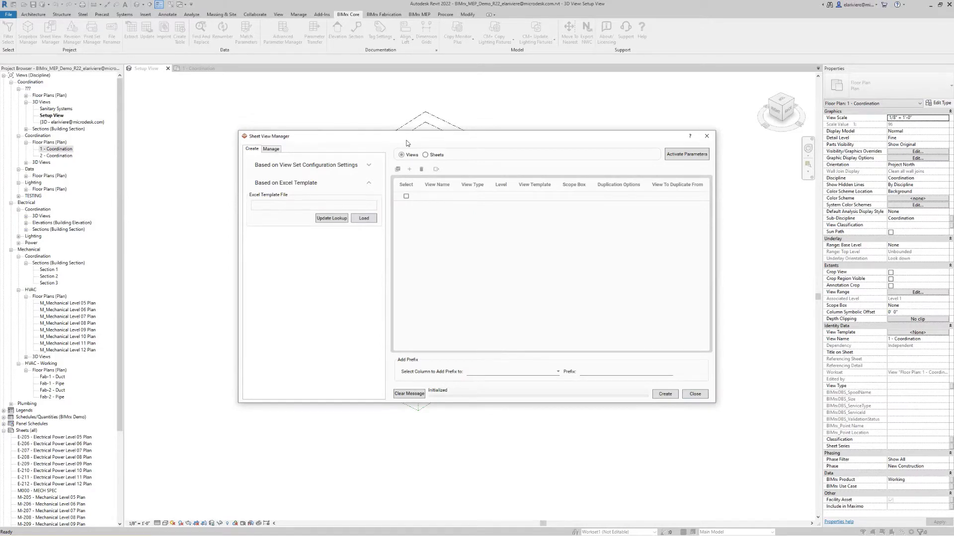
pyautogui.moveTo(406, 143); pyautogui.dragTo(354, 137)
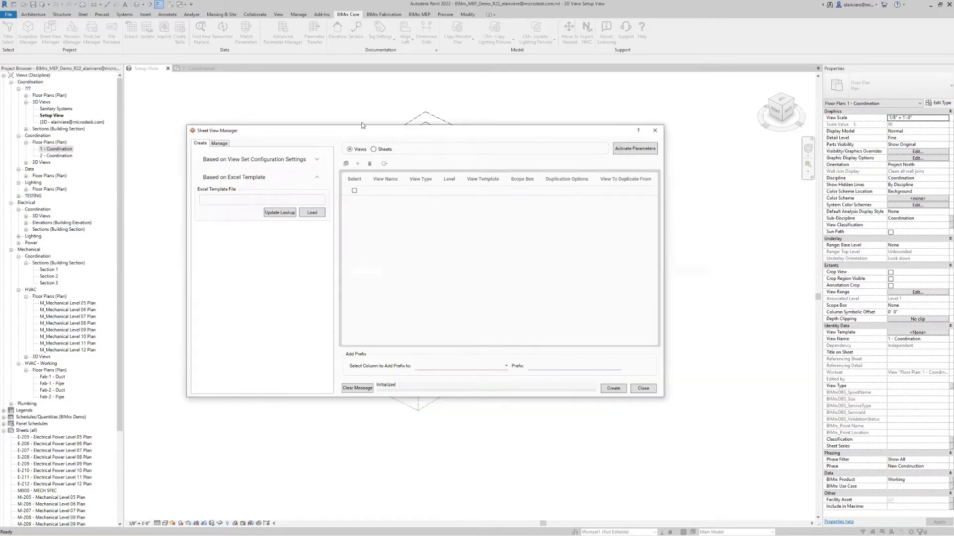
pyautogui.click(313, 213)
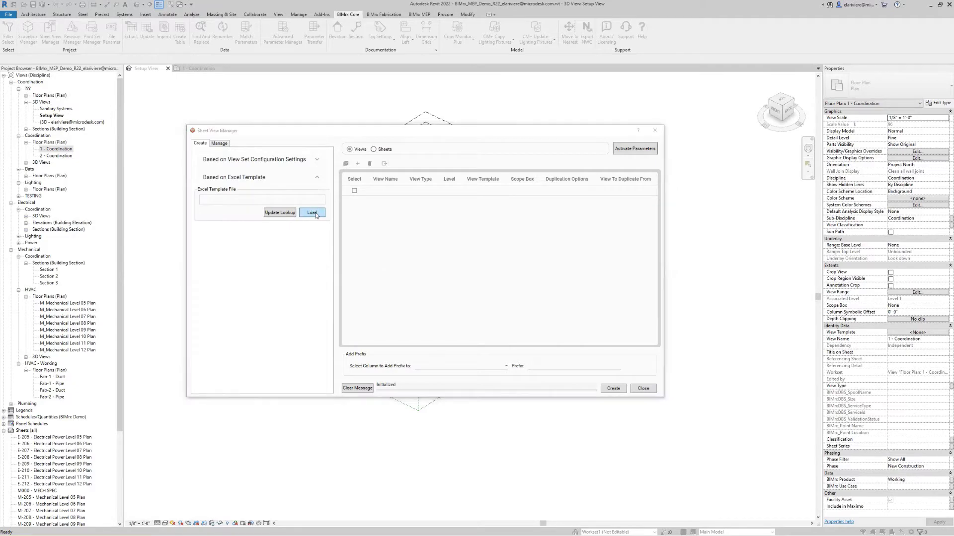
pyautogui.click(404, 229)
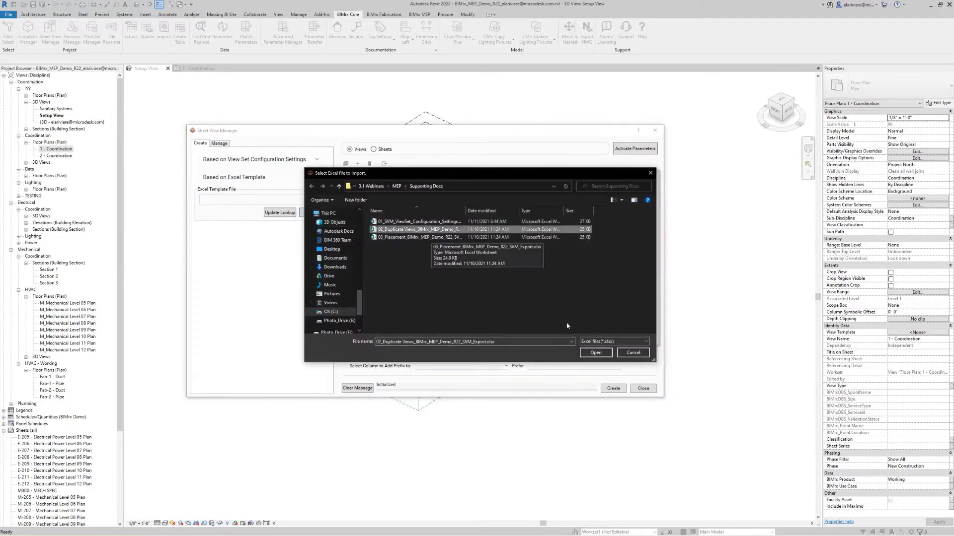
pyautogui.click(595, 354)
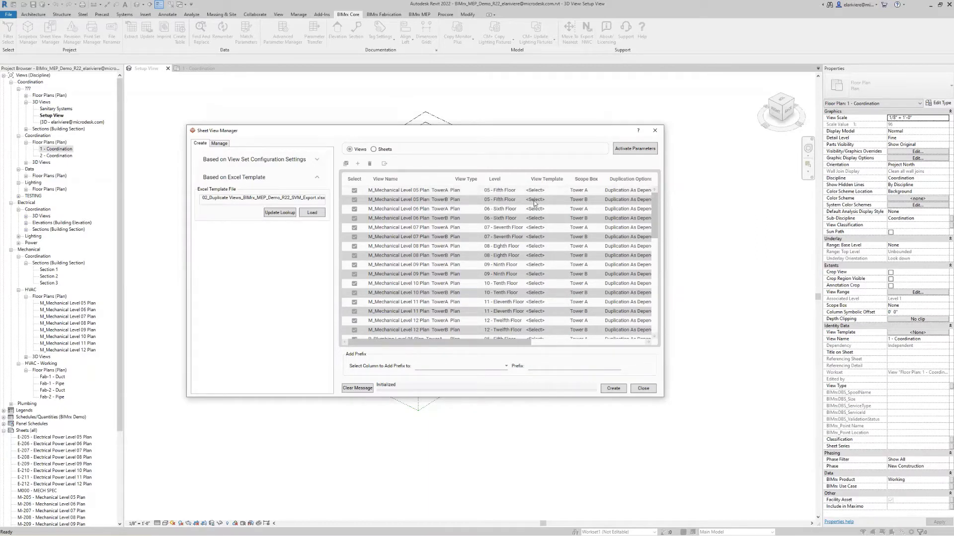
pyautogui.moveTo(499, 346); pyautogui.dragTo(582, 346)
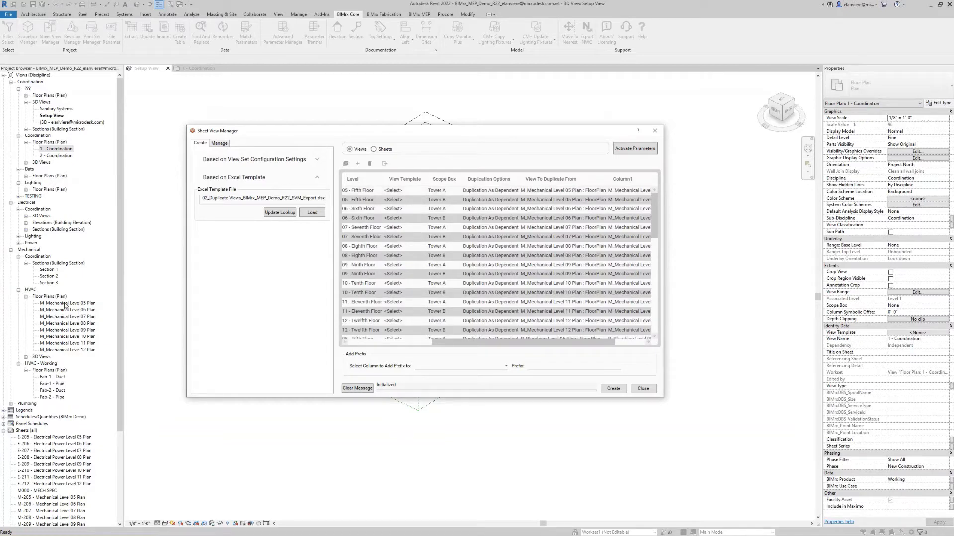
# Create the Tower A and Tower B dependent views of the Mechanical, Plumbing and Electrical plans for levels 05 to 12
pyautogui.moveTo(538, 342); pyautogui.dragTo(449, 342)
pyautogui.click(612, 389)
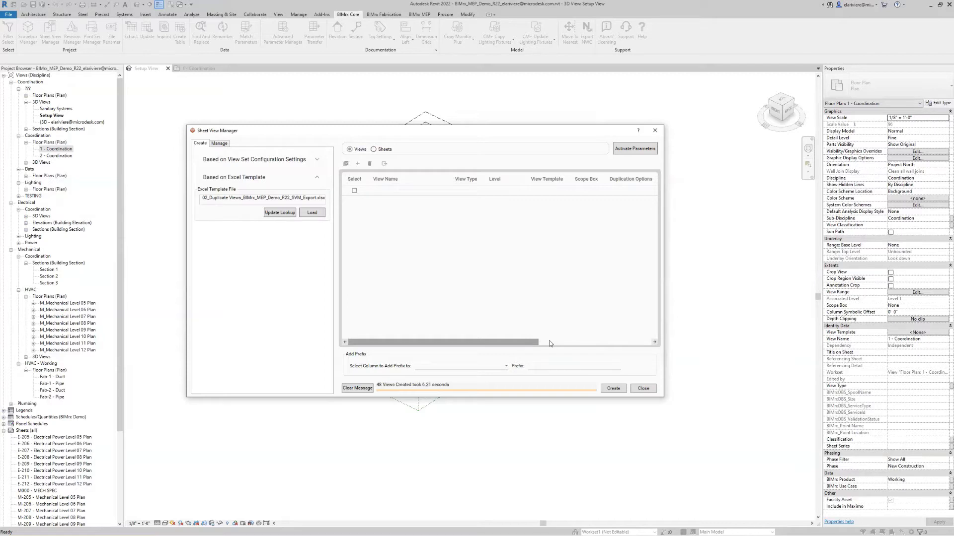
# Load 03_Placement_BIMrx_MEP_Demo_R22_SVM_Export.xlsx as the placement template, place the tower views on their sheets, and close Sheet View Manager
pyautogui.click(218, 144)
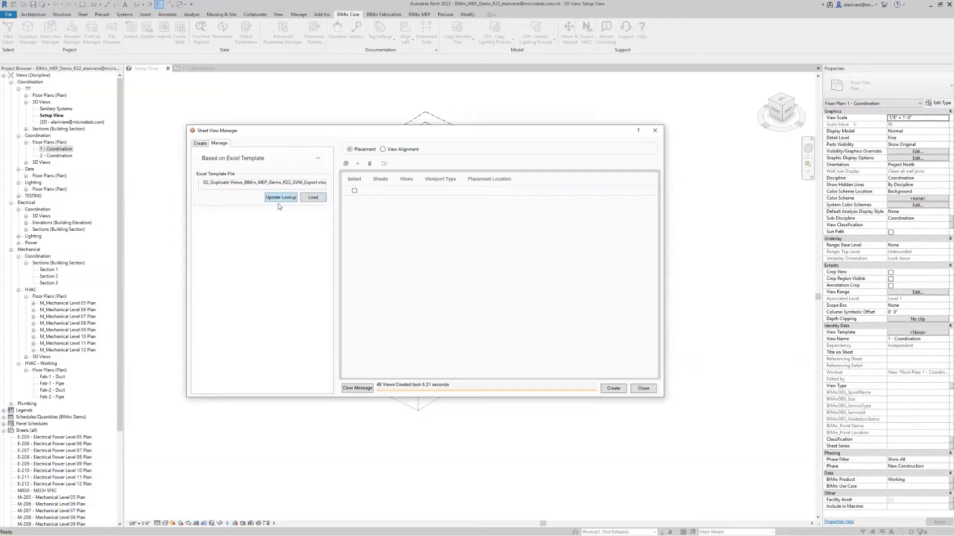
pyautogui.click(312, 198)
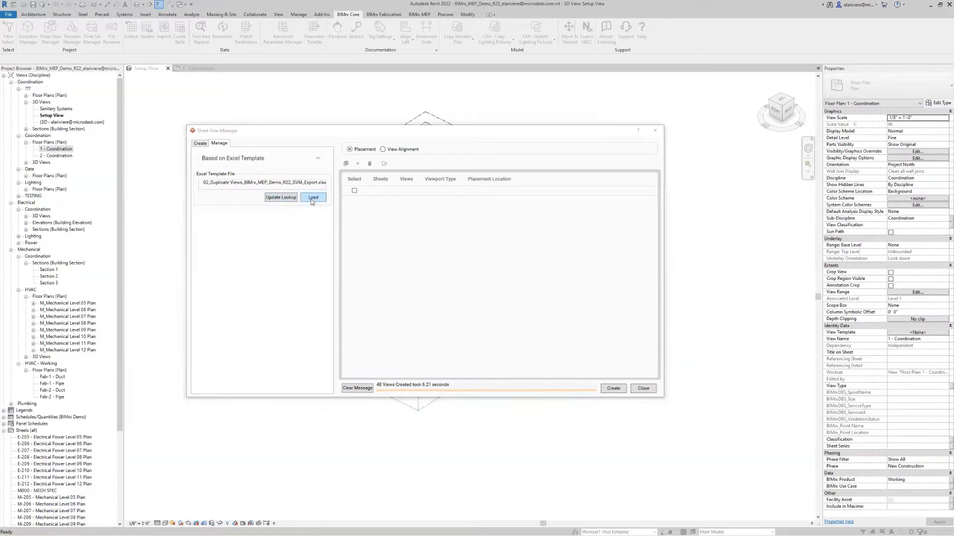
pyautogui.click(411, 239)
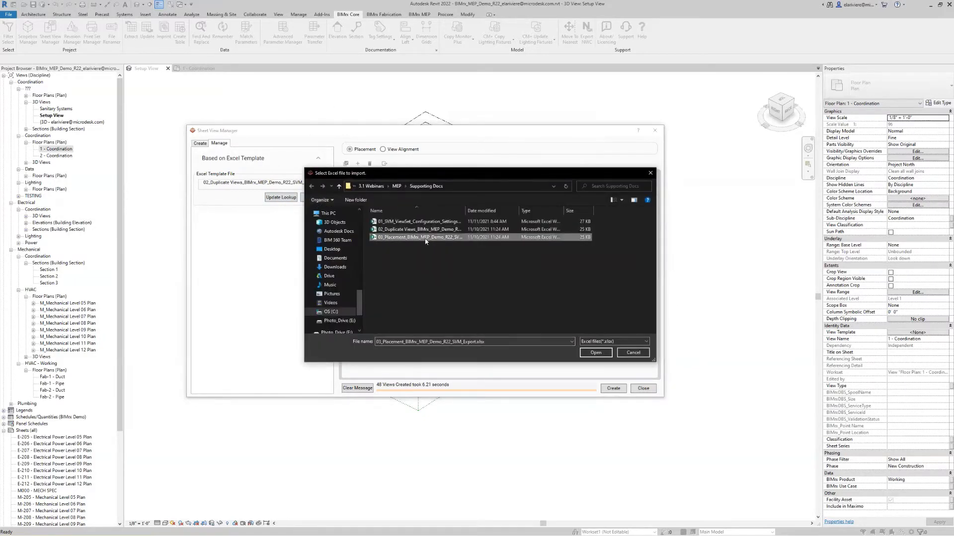
pyautogui.click(594, 352)
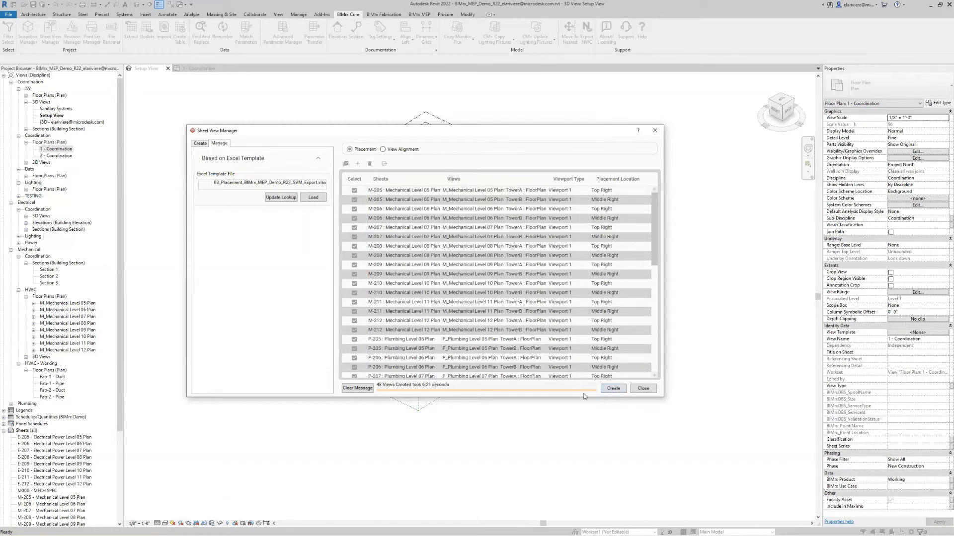
pyautogui.click(614, 389)
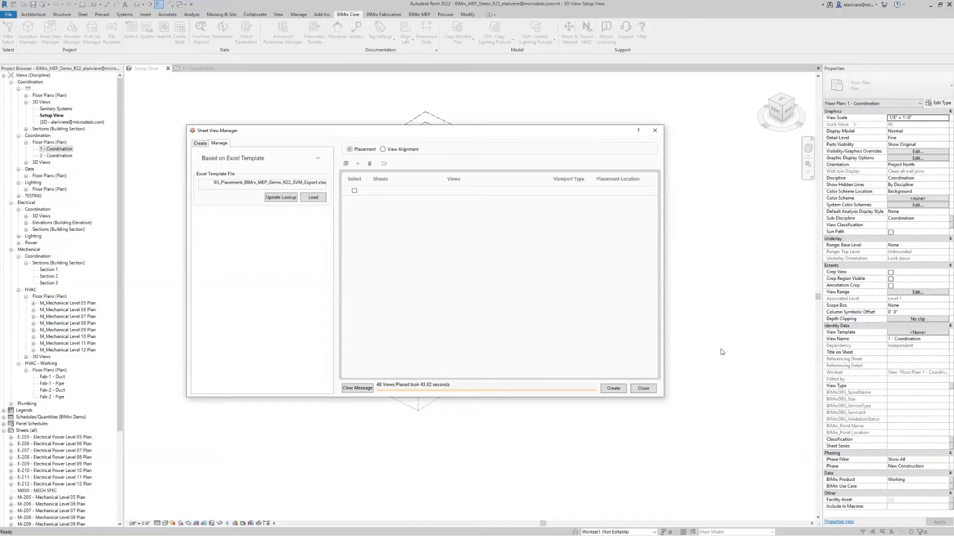
pyautogui.click(648, 389)
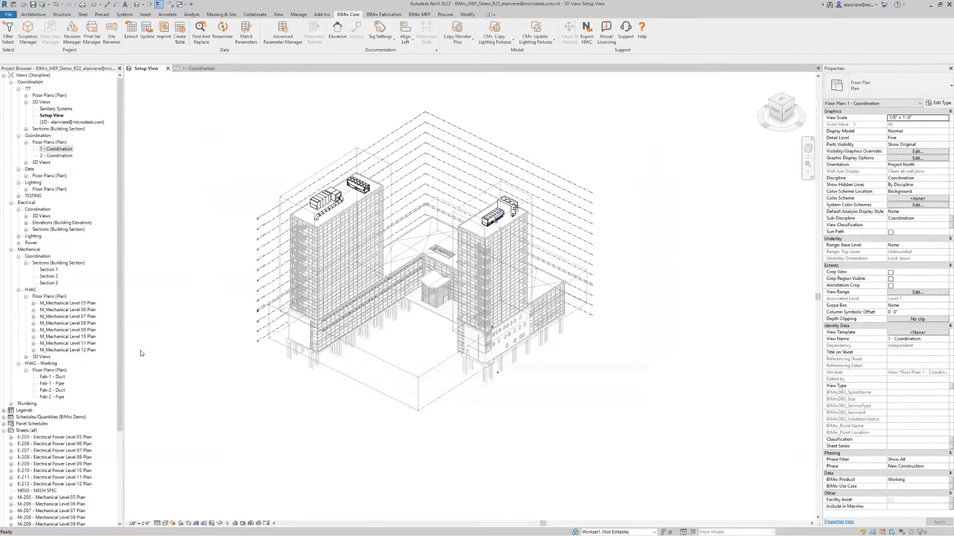
# Check the placed tower views on sheet M-209 - Mechanical Level 09 Plan, and close that sheet and Setup View
pyautogui.scroll(-4, 50, 387)
pyautogui.click(46, 418)
pyautogui.doubleClick(46, 417)
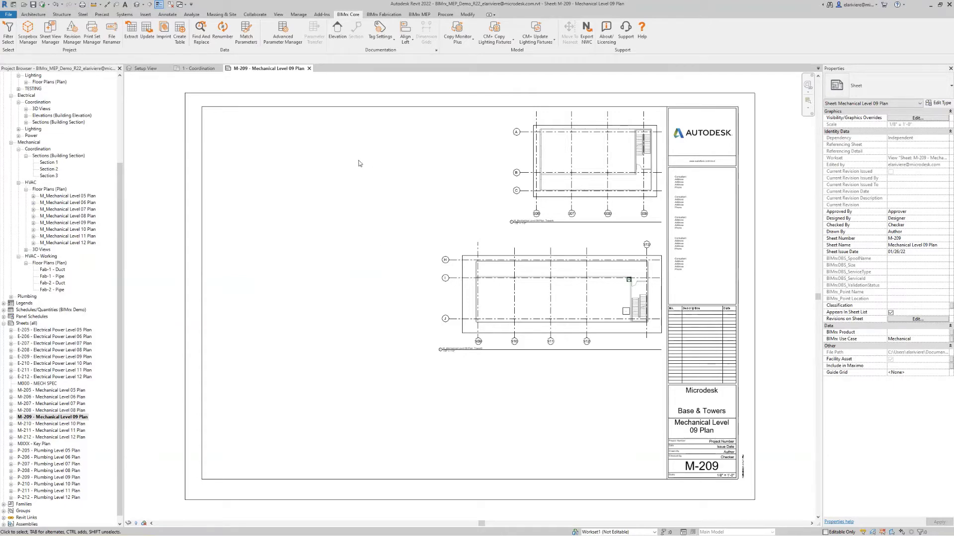
pyautogui.click(167, 68)
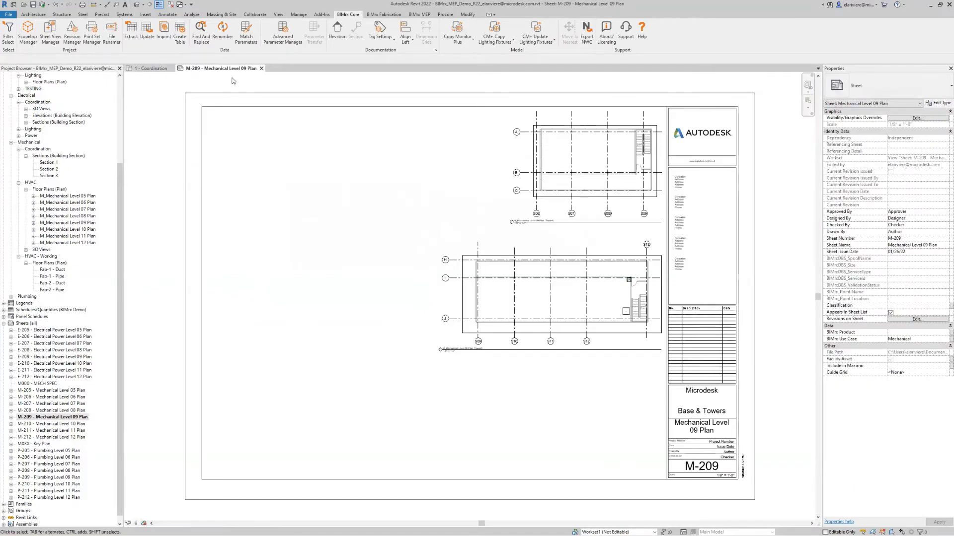
pyautogui.click(262, 68)
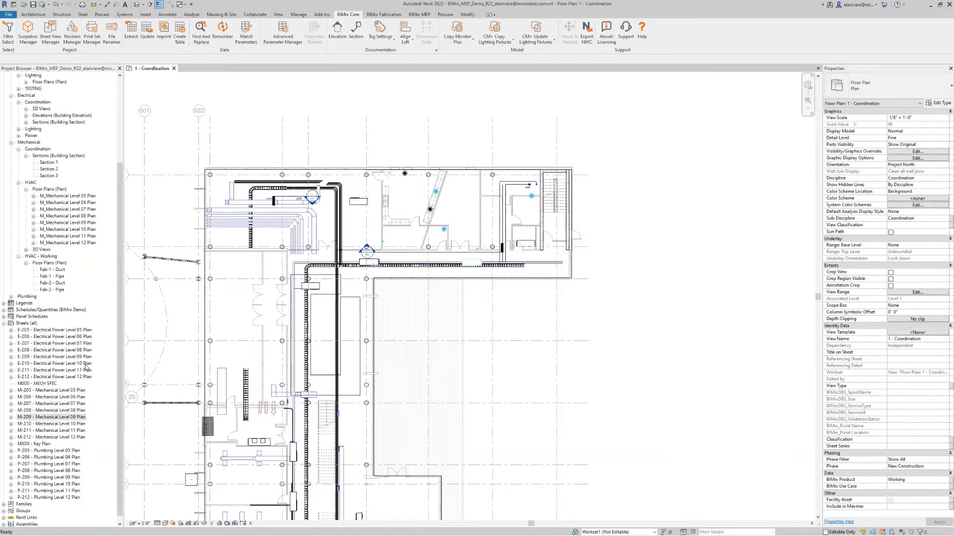
# Select the three air terminals, the adjacent mechanical unit and nearby services in the 1 - Coordination plan, and isolate them in a section-boxed 3D view
pyautogui.scroll(-2, 194, 330)
pyautogui.moveTo(194, 331); pyautogui.dragTo(213, 179, button='middle')
pyautogui.scroll(6, 243, 276)
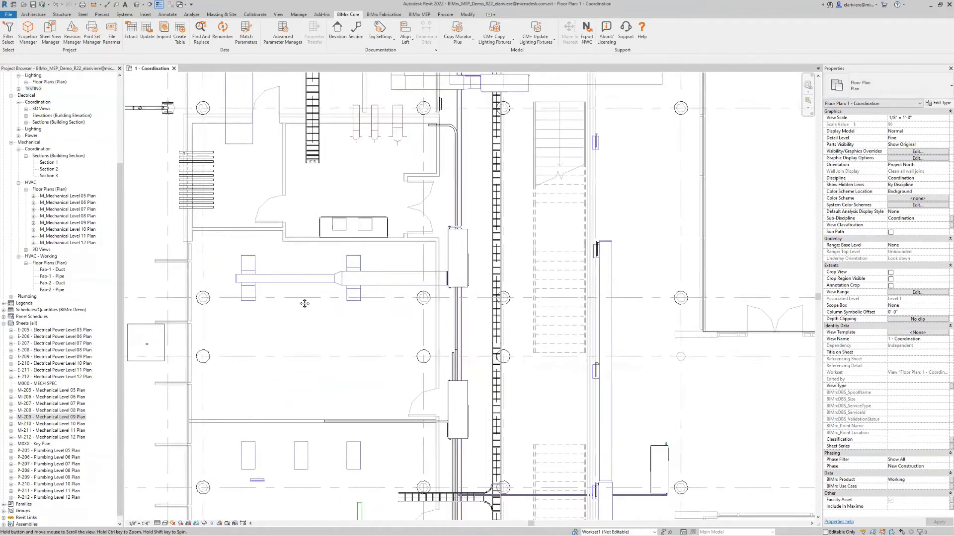
pyautogui.scroll(-2, 326, 329)
pyautogui.moveTo(326, 329); pyautogui.dragTo(330, 203, button='middle')
pyautogui.scroll(1, 268, 237)
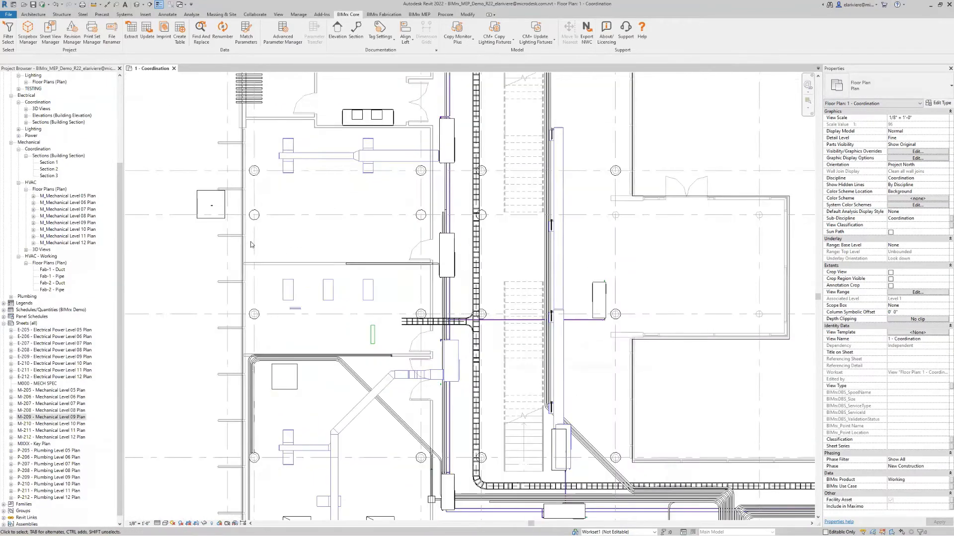
pyautogui.moveTo(180, 222); pyautogui.dragTo(472, 324)
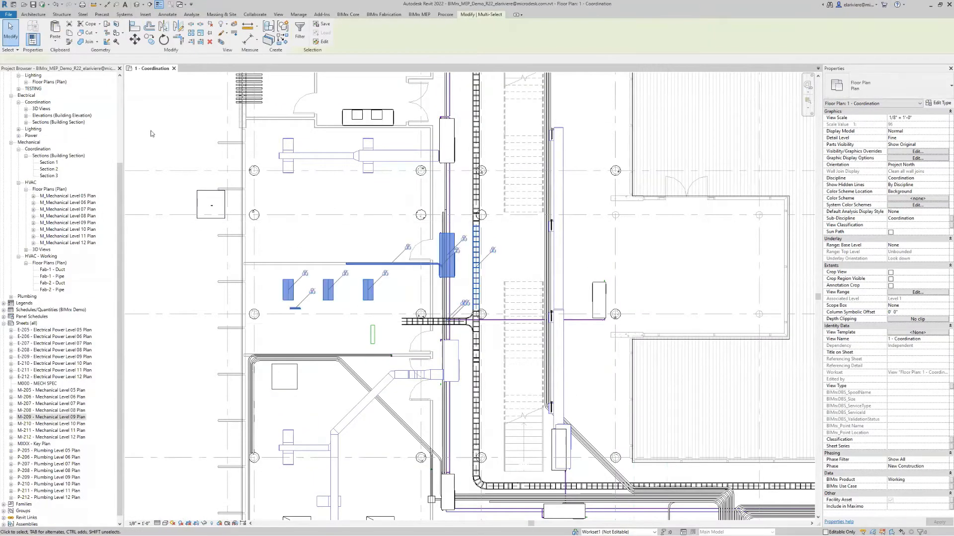
pyautogui.click(201, 24)
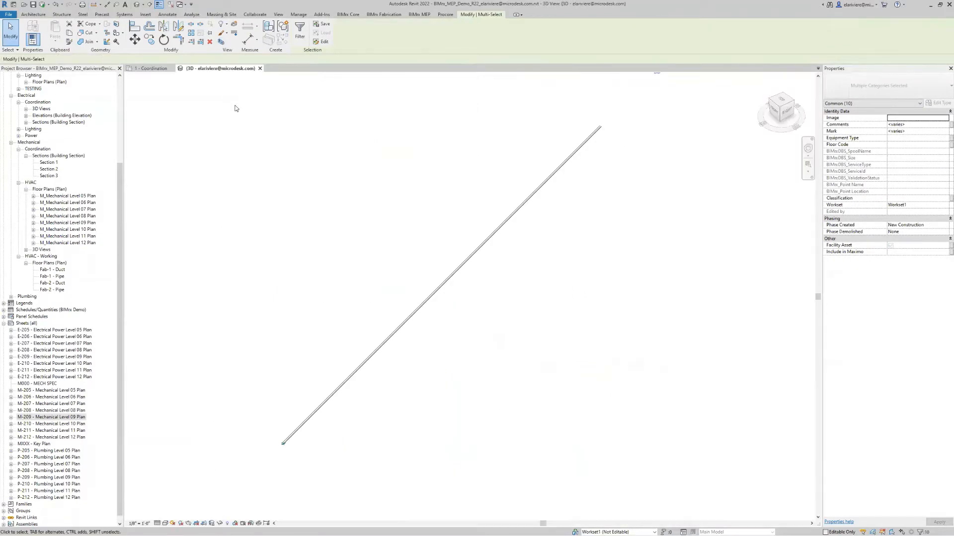
# Tile the section-boxed 3D view beside the 1 - Coordination plan
pyautogui.scroll(4, 284, 461)
pyautogui.scroll(3, 267, 423)
pyautogui.scroll(6, 295, 367)
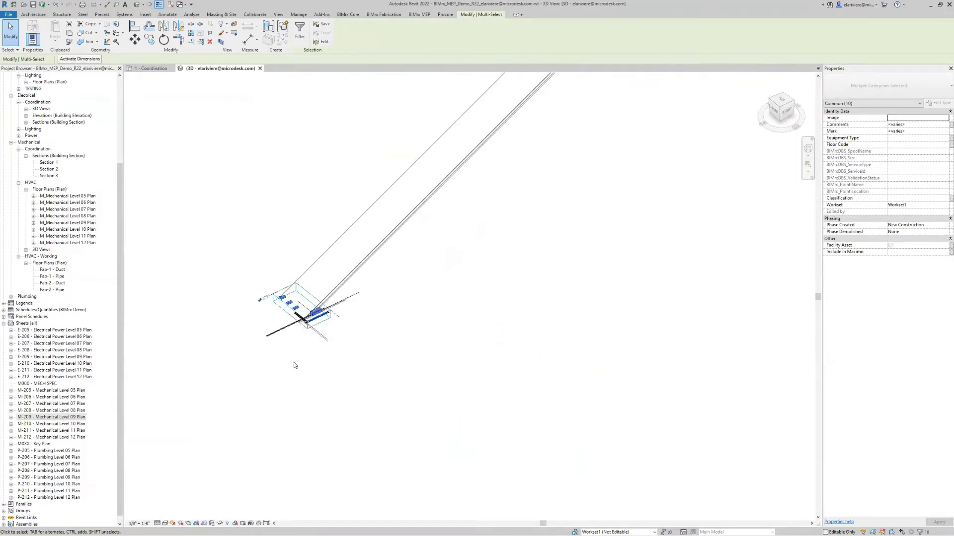
pyautogui.click(293, 348)
pyautogui.keyDown('shift'); pyautogui.moveTo(304, 347); pyautogui.dragTo(461, 387, button='middle'); pyautogui.keyUp('shift')
pyautogui.press('w')
pyautogui.press('t')
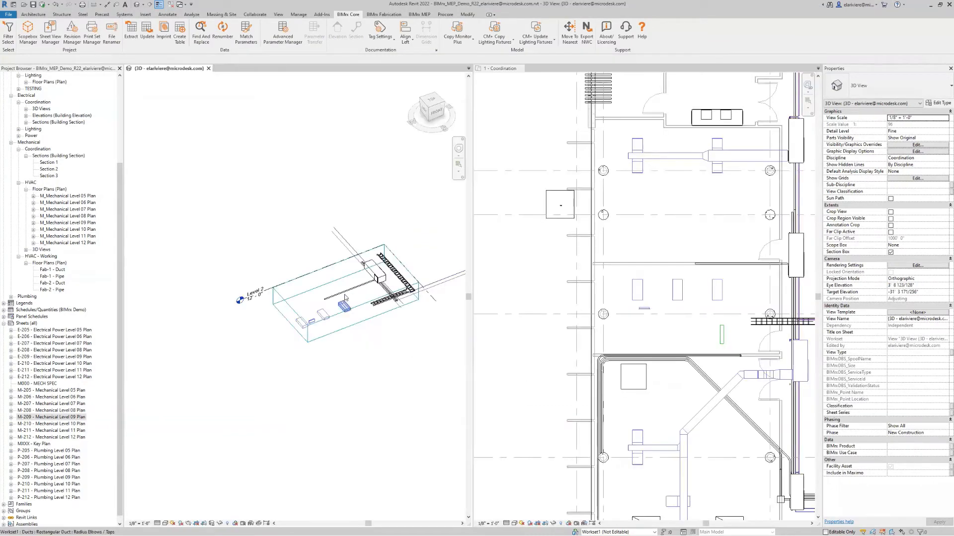
# Bloom duct and pipe stubs from the connectors of the horizontal water source heat pump in the 3D view
pyautogui.click(657, 321)
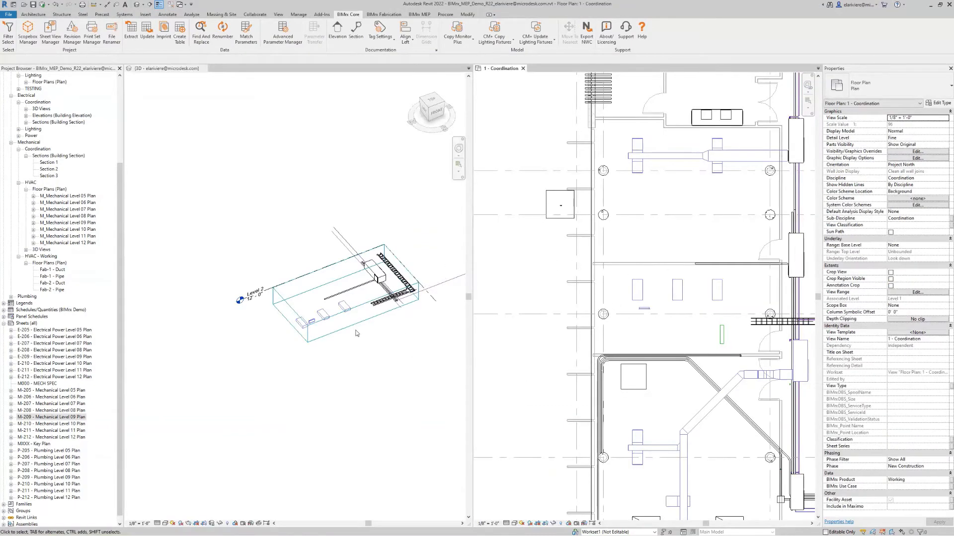
pyautogui.scroll(4, 343, 338)
pyautogui.keyDown('shift'); pyautogui.moveTo(369, 342); pyautogui.dragTo(366, 373, button='middle'); pyautogui.keyUp('shift')
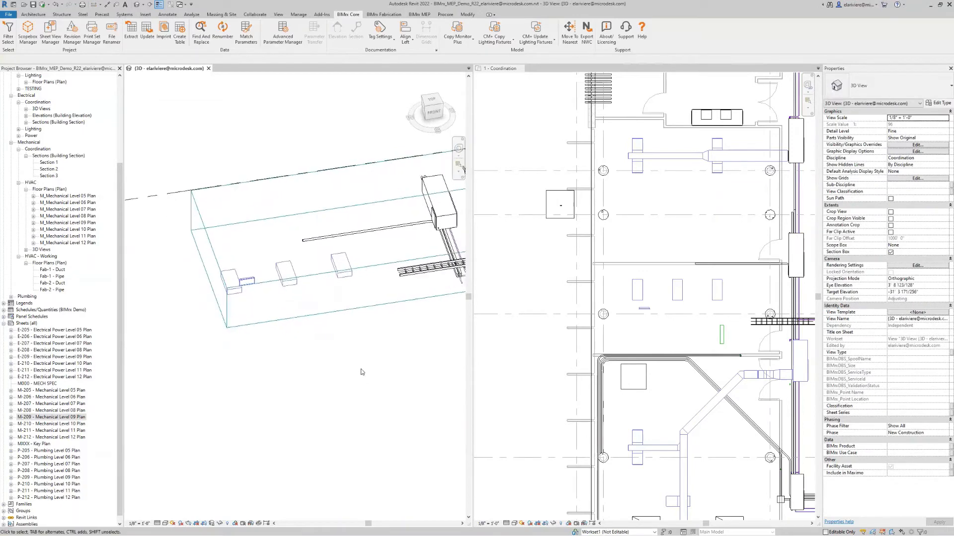
pyautogui.keyDown('shift'); pyautogui.moveTo(295, 387); pyautogui.dragTo(397, 342, button='middle'); pyautogui.keyUp('shift')
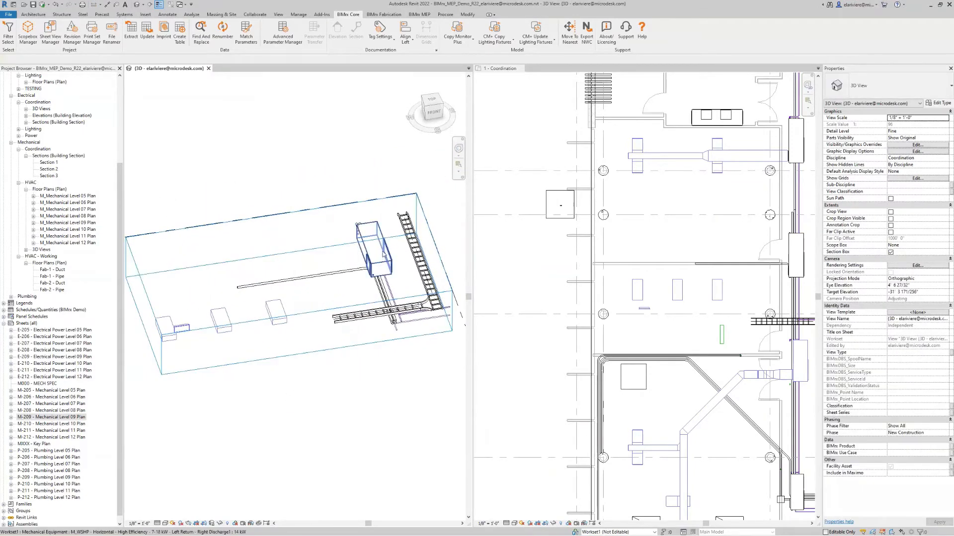
pyautogui.hotkey('ctrl', 'z')
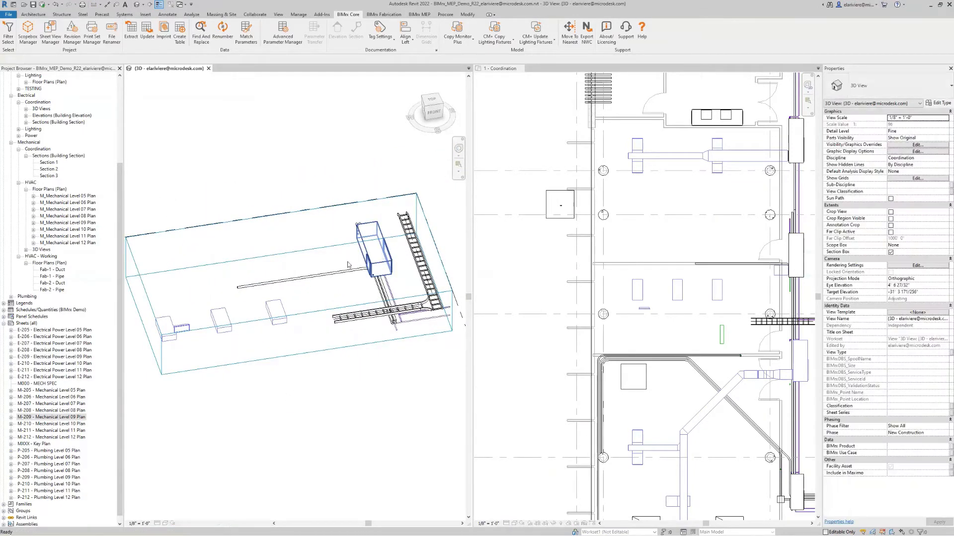
# Examine the bloomed pipes and duct on the heat pump from several sides, including the properties of the hydronic pipes
pyautogui.keyDown('shift'); pyautogui.moveTo(272, 344); pyautogui.dragTo(551, 291, button='middle'); pyautogui.keyUp('shift')
pyautogui.scroll(7, 280, 240)
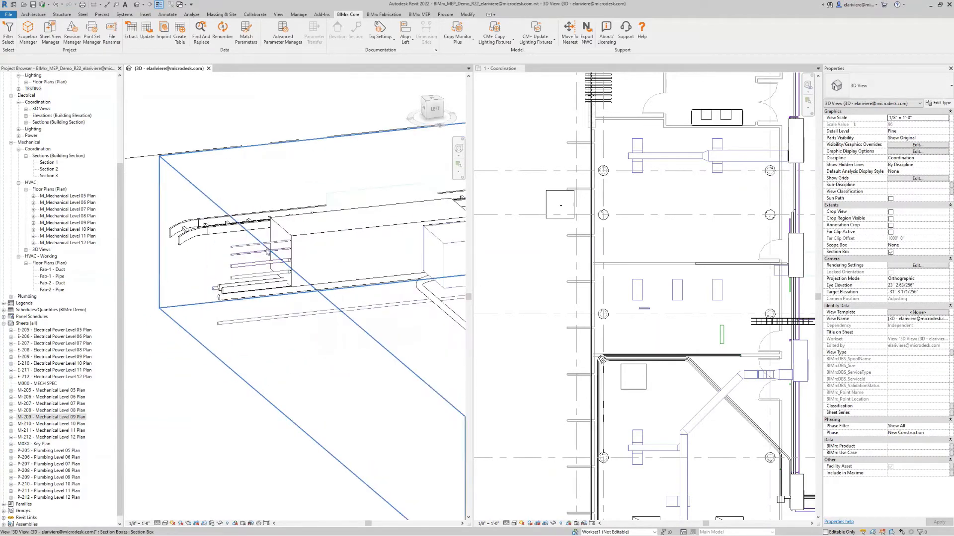
pyautogui.click(269, 246)
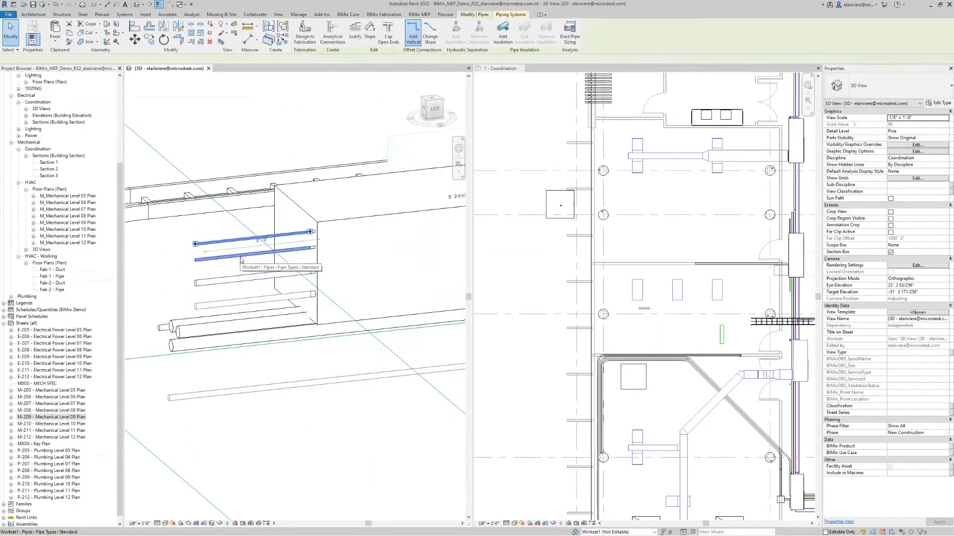
pyautogui.click(241, 257)
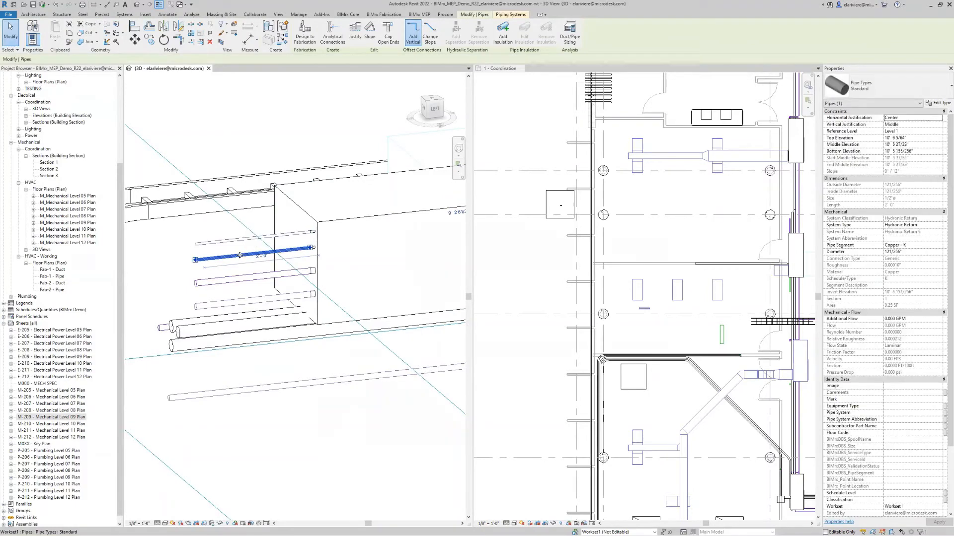
pyautogui.click(236, 302)
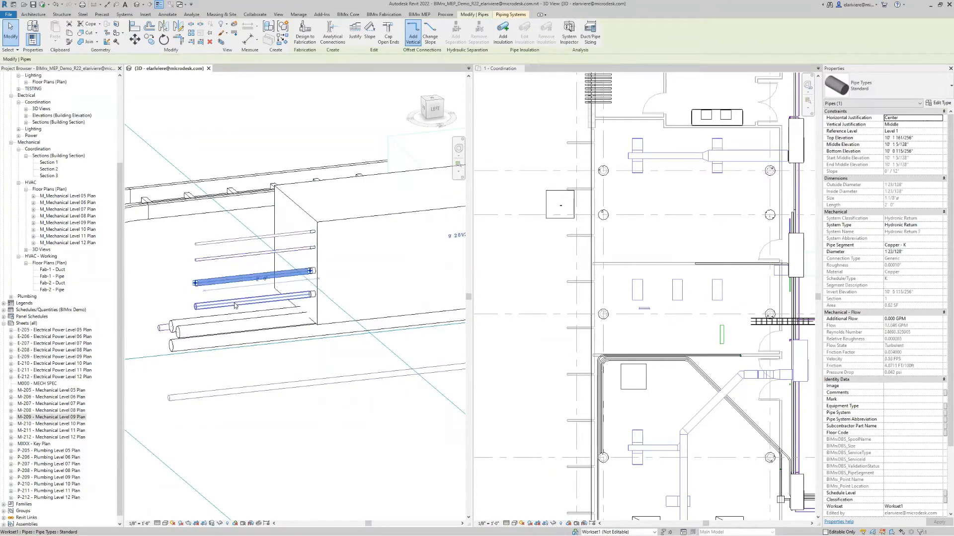
pyautogui.click(299, 421)
pyautogui.scroll(-3, 336, 435)
pyautogui.keyDown('shift'); pyautogui.moveTo(336, 434); pyautogui.dragTo(72, 366, button='middle'); pyautogui.keyUp('shift')
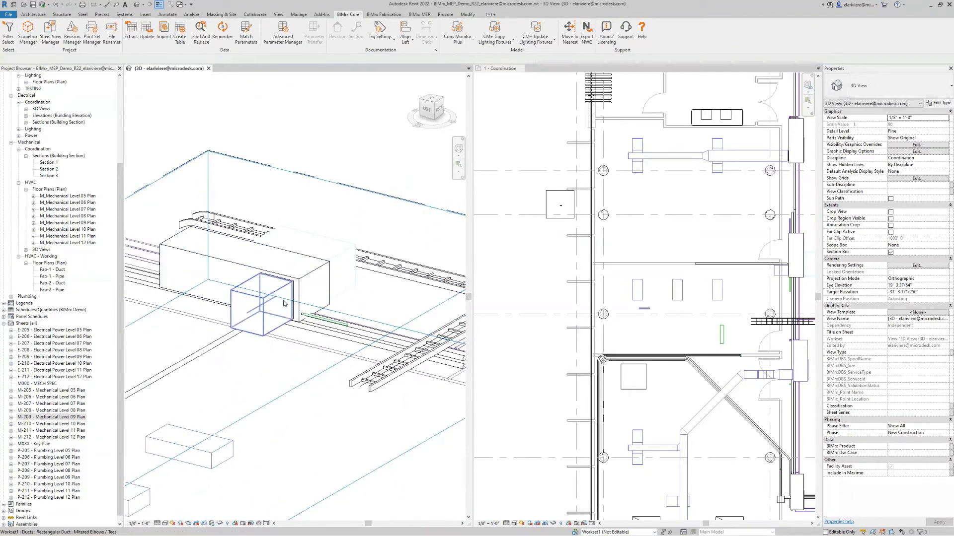
pyautogui.scroll(-1, 402, 304)
pyautogui.keyDown('shift'); pyautogui.moveTo(404, 307); pyautogui.dragTo(348, 309, button='middle'); pyautogui.keyUp('shift')
pyautogui.scroll(-3, 331, 331)
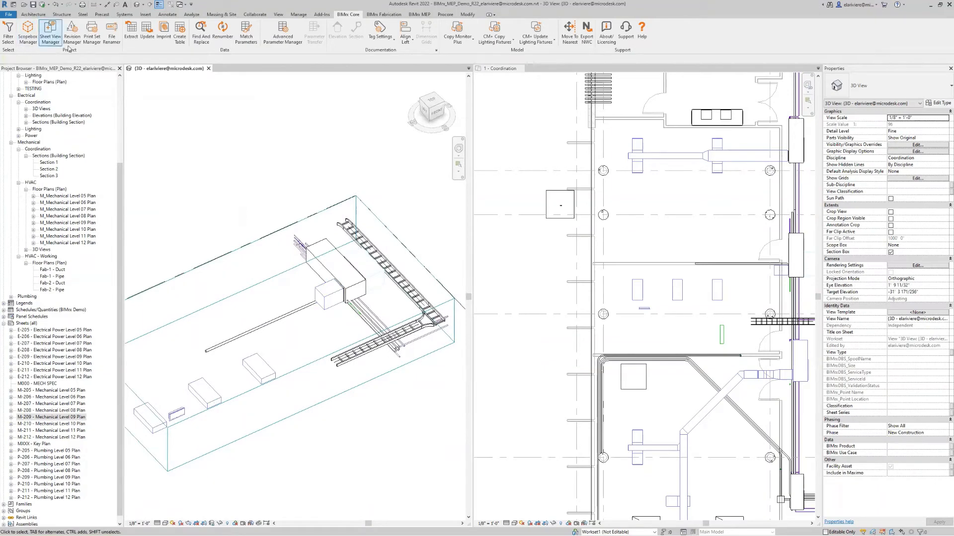
# Open the BIMrx MEP Settings and examine the duct bloom settings, including the default system type choices for SupplyAir
pyautogui.click(419, 14)
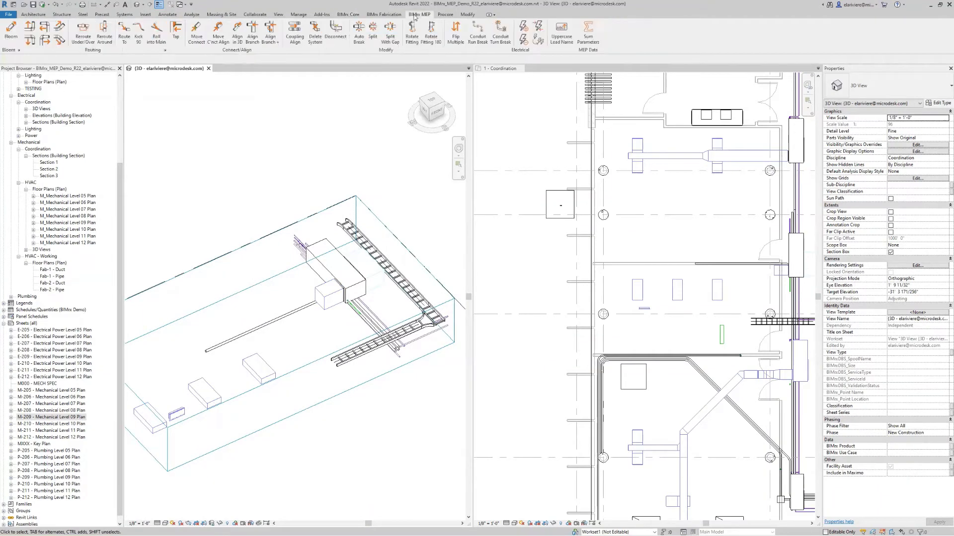
pyautogui.click(19, 51)
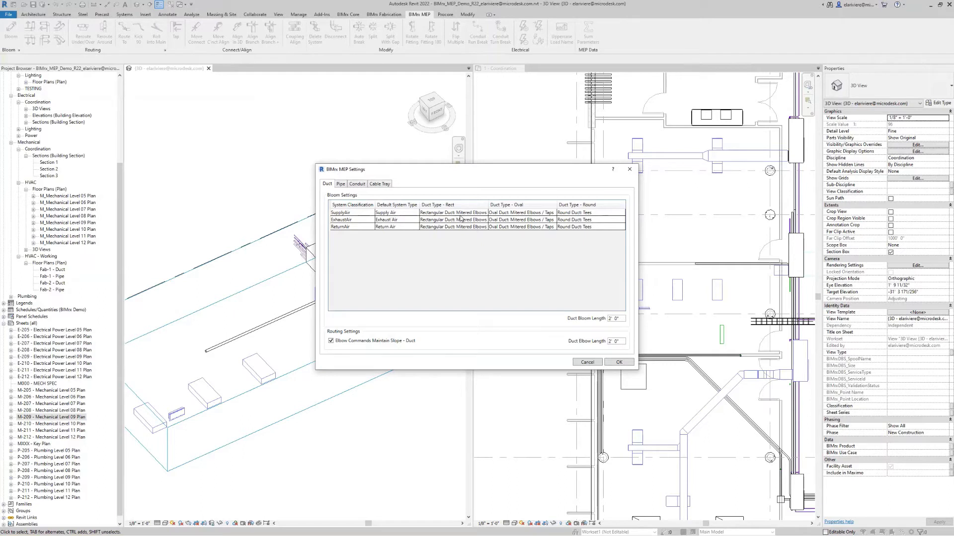
pyautogui.click(406, 213)
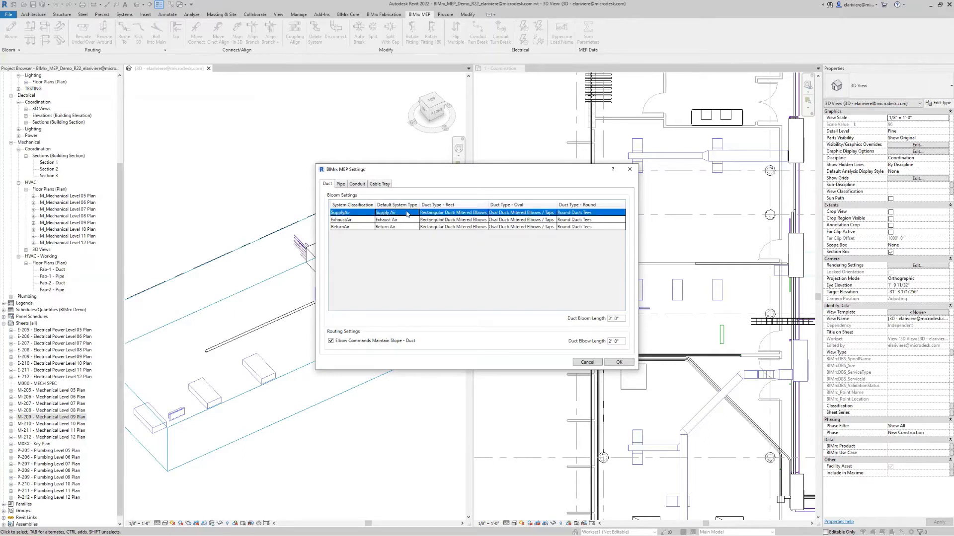
pyautogui.click(413, 213)
pyautogui.click(415, 214)
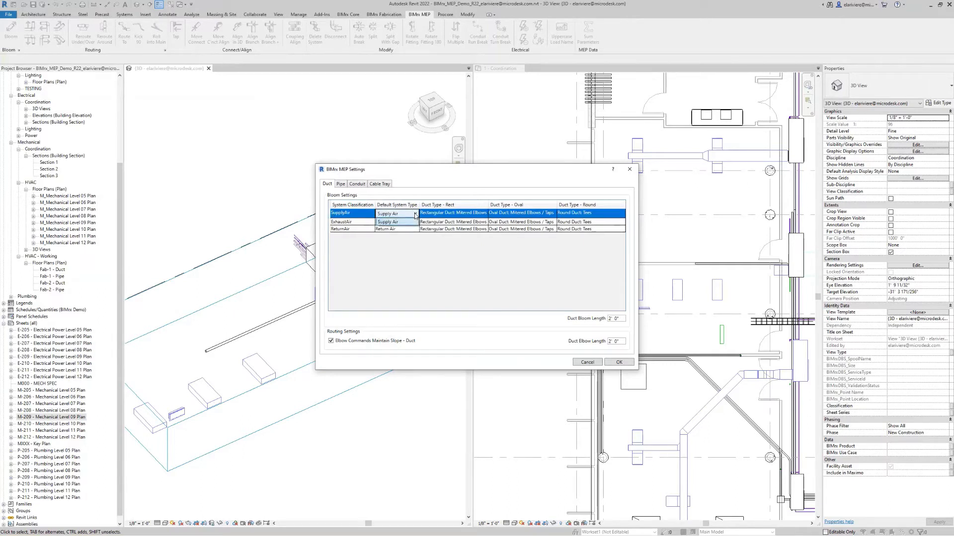
pyautogui.click(446, 271)
# Examine the pipe bloom and elbow length settings, and close the BIMrx MEP Settings with OK
pyautogui.click(341, 184)
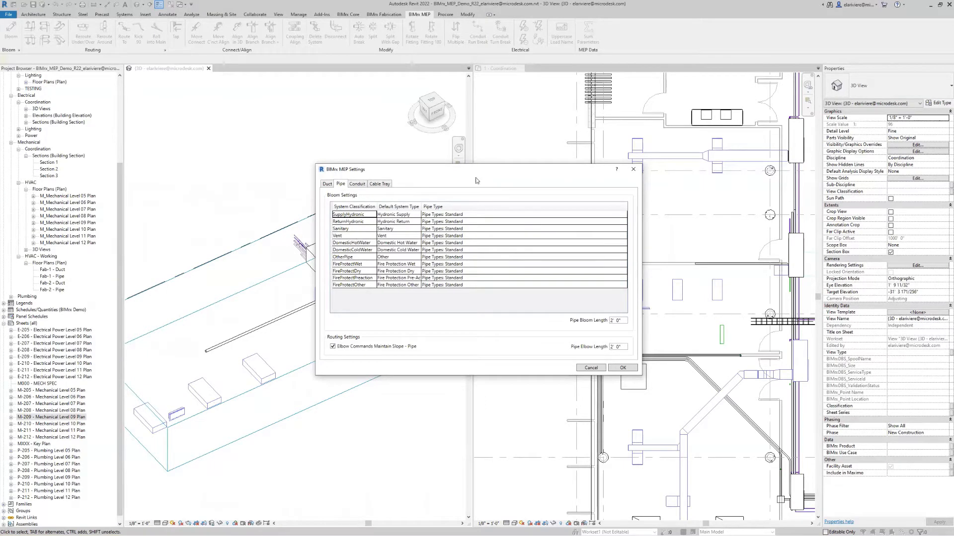
pyautogui.moveTo(478, 168); pyautogui.dragTo(463, 151)
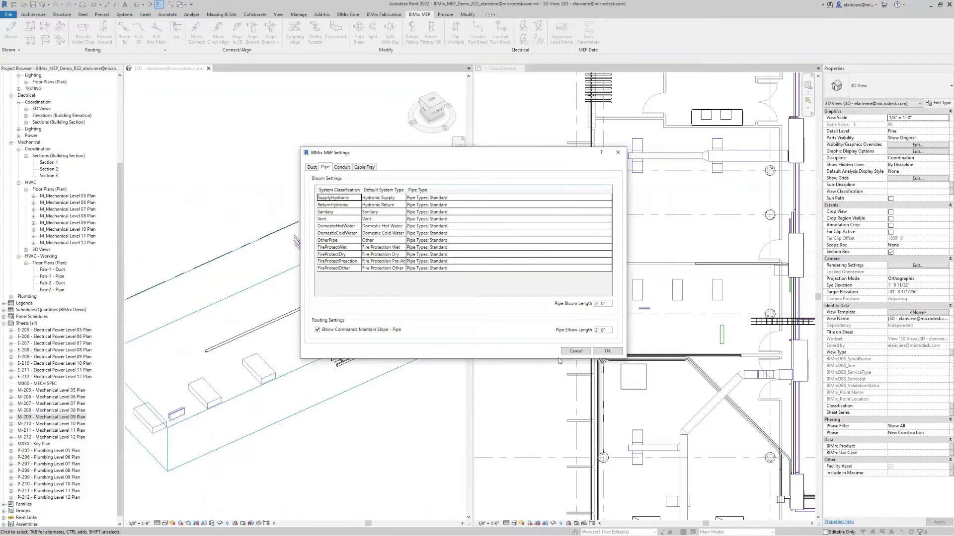
pyautogui.moveTo(607, 331); pyautogui.dragTo(590, 332)
pyautogui.click(550, 329)
pyautogui.click(606, 351)
# Extend the free end of the heat pump's bloomed rectangular duct horizontally past the air terminals, to about 24' 6" in the plan
pyautogui.scroll(-2, 347, 282)
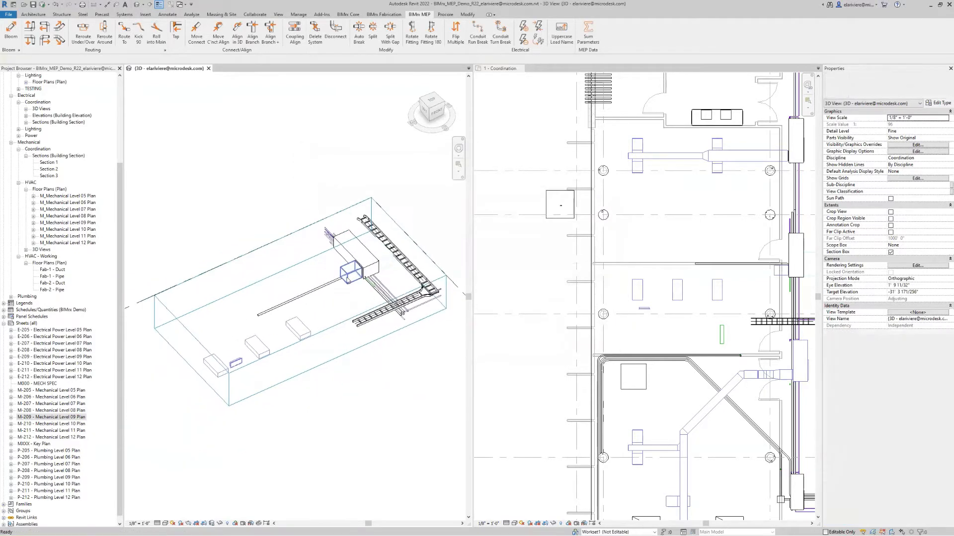
pyautogui.click(778, 271)
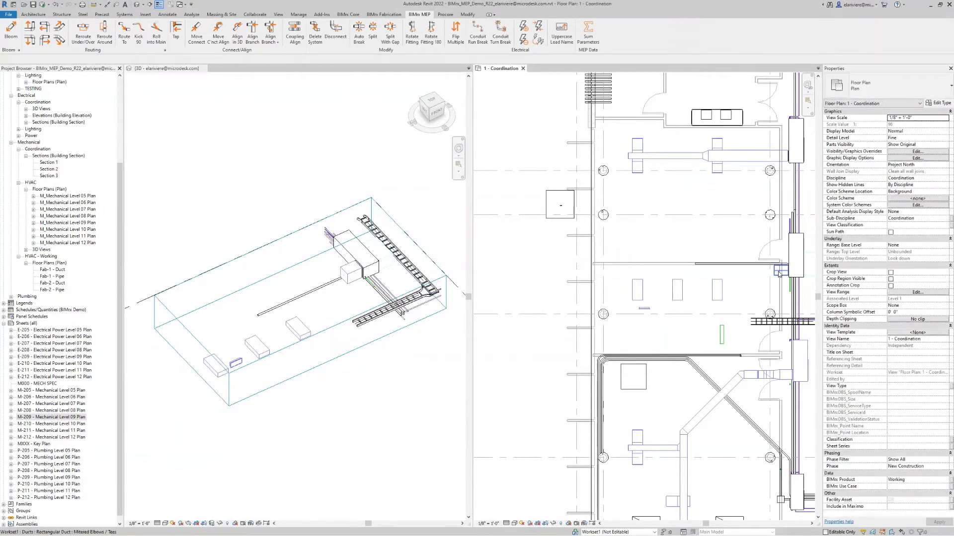
pyautogui.click(776, 272)
pyautogui.moveTo(774, 271); pyautogui.dragTo(616, 271)
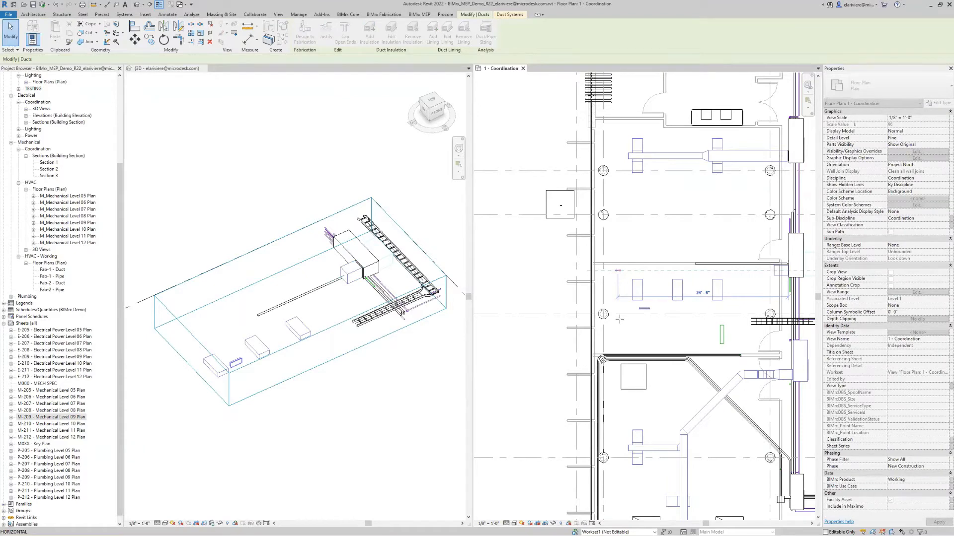
# Stretch the 3D view's section box outward past the free end of the extended supply duct
pyautogui.click(274, 326)
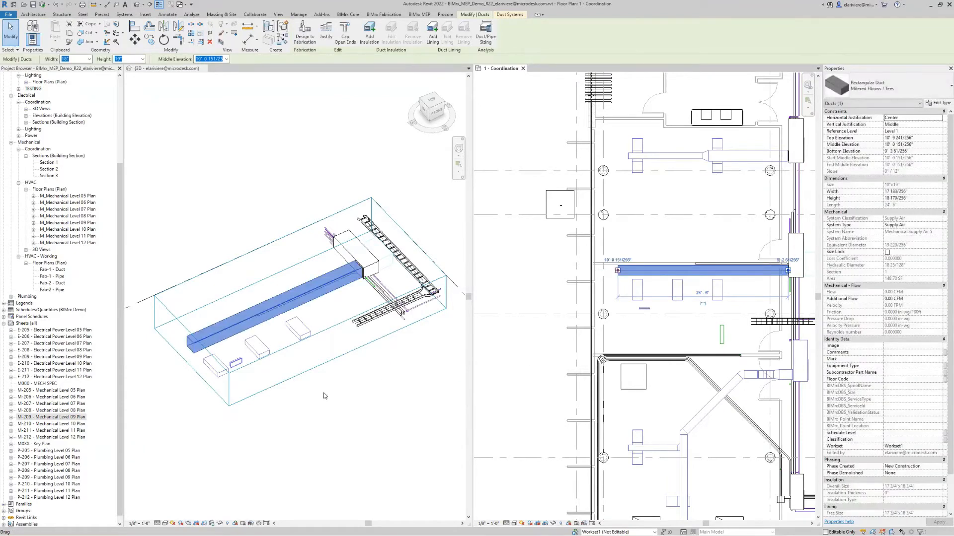
pyautogui.scroll(-1, 348, 408)
pyautogui.keyDown('shift'); pyautogui.moveTo(315, 409); pyautogui.dragTo(296, 399, button='middle'); pyautogui.keyUp('shift')
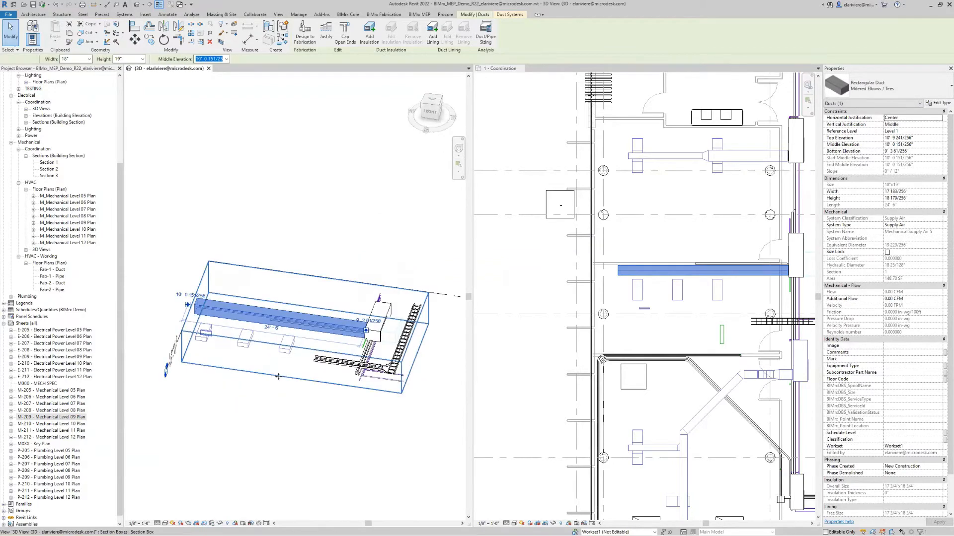
pyautogui.click(158, 304)
pyautogui.moveTo(159, 305); pyautogui.dragTo(148, 304)
pyautogui.click(243, 415)
# Align the three separate branch ducts to the elevation of the main supply duct with Align Branch
pyautogui.keyDown('shift'); pyautogui.moveTo(251, 412); pyautogui.dragTo(273, 442, button='middle'); pyautogui.keyUp('shift')
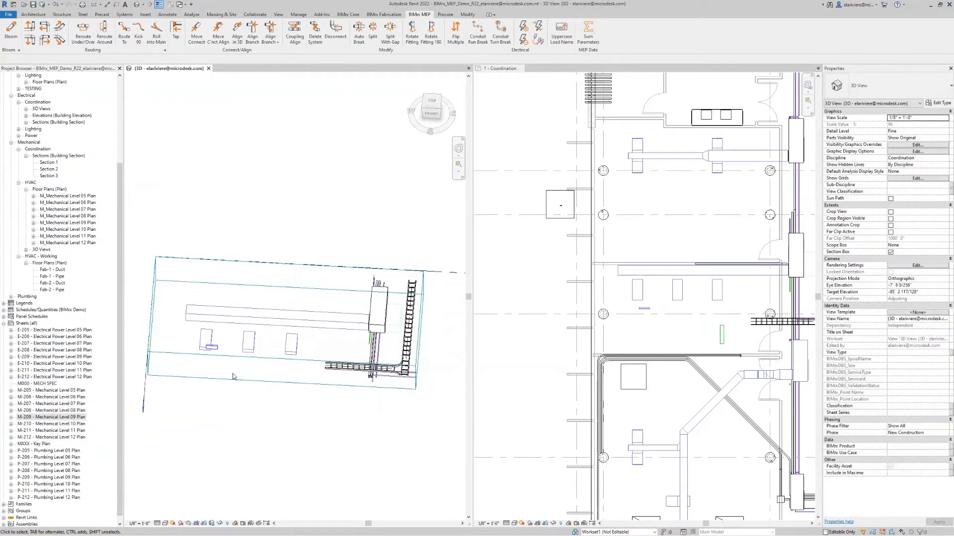
pyautogui.keyDown('shift'); pyautogui.moveTo(202, 355); pyautogui.dragTo(326, 365, button='middle'); pyautogui.keyUp('shift')
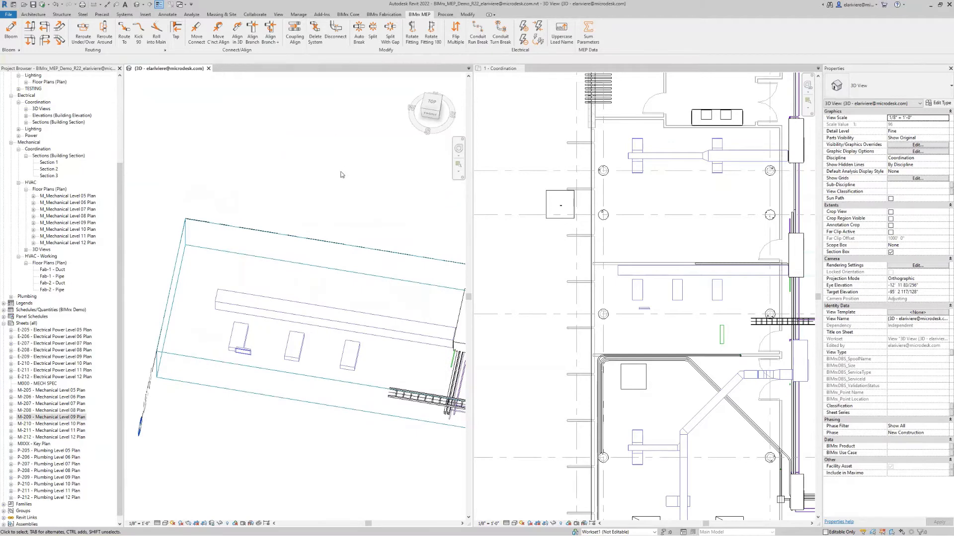
pyautogui.scroll(-1, 341, 172)
pyautogui.moveTo(341, 172); pyautogui.dragTo(307, 162, button='middle')
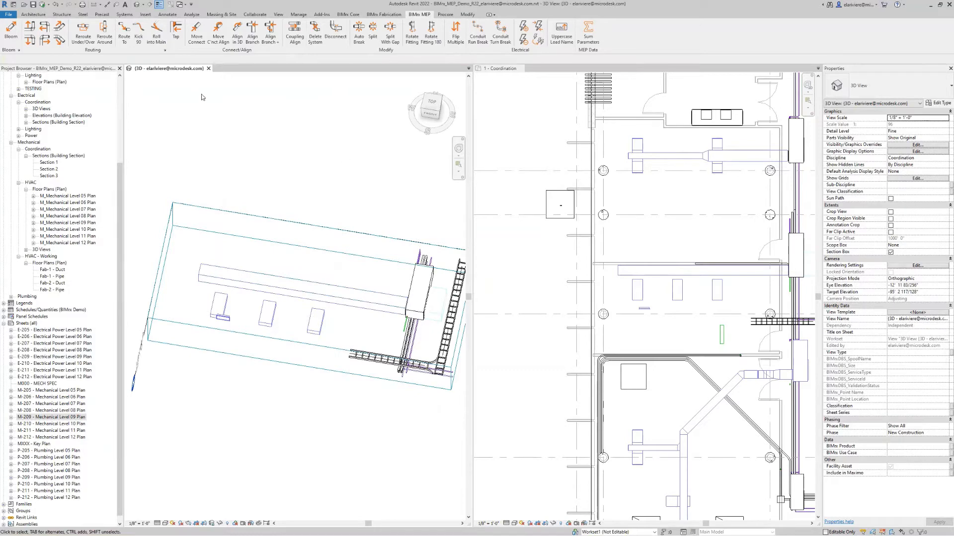
pyautogui.click(252, 37)
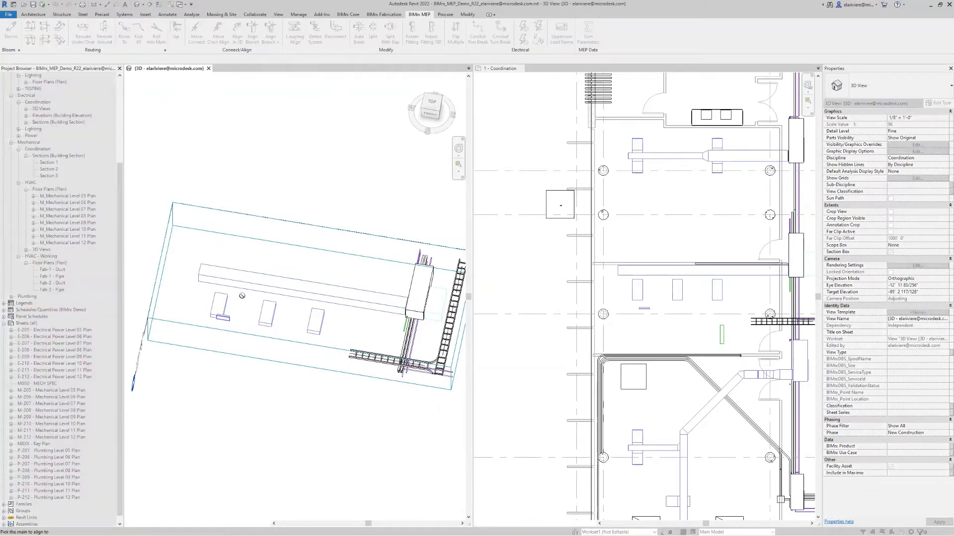
pyautogui.click(218, 302)
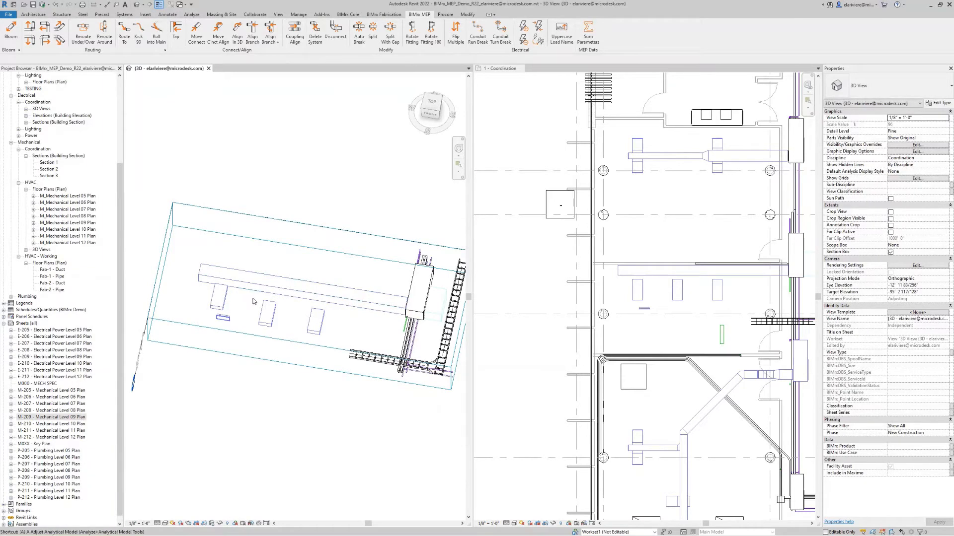
pyautogui.click(244, 37)
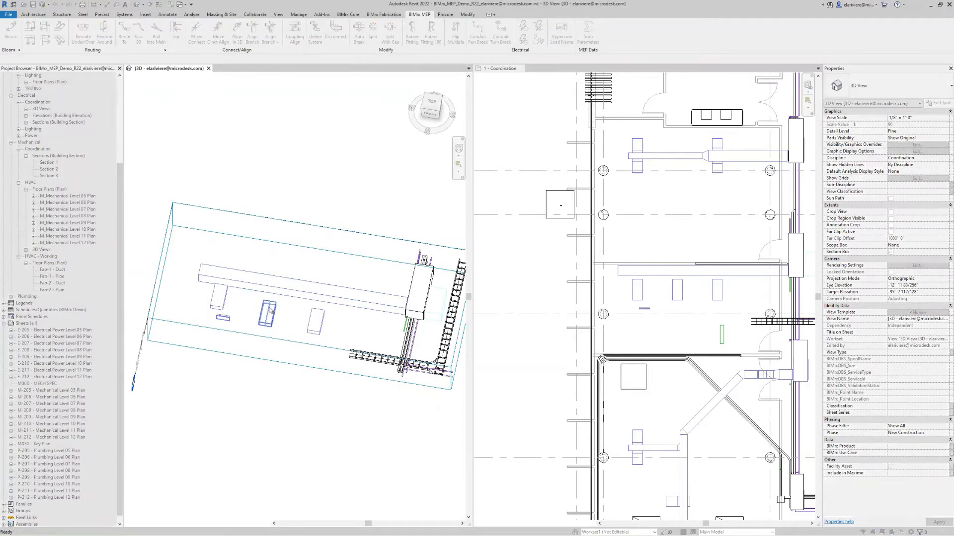
pyautogui.press('Escape')
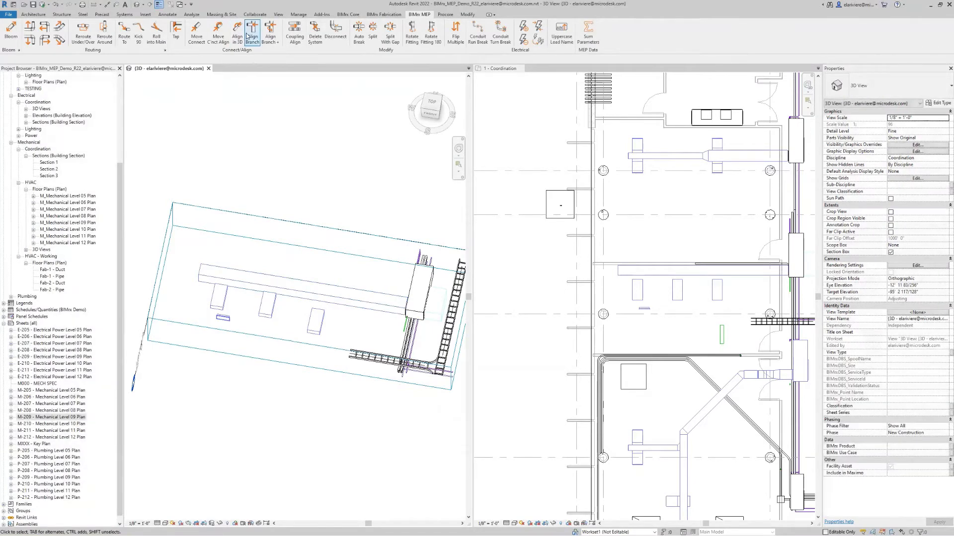
pyautogui.click(247, 36)
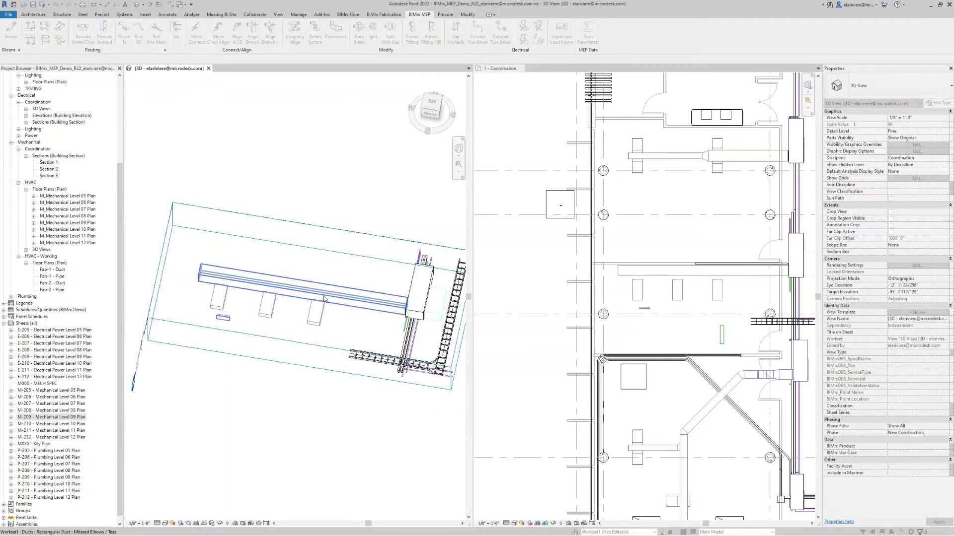
pyautogui.press('Escape')
# Connect the three aligned branch ducts to the main supply duct with taps, picking the main first and each branch after it
pyautogui.scroll(4, 229, 323)
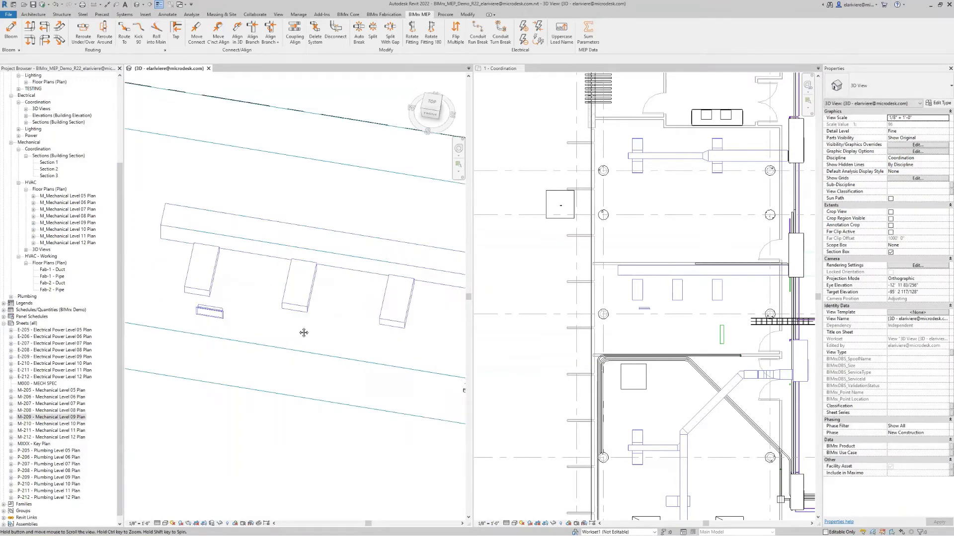
pyautogui.moveTo(303, 332); pyautogui.dragTo(259, 323, button='middle')
pyautogui.click(295, 248)
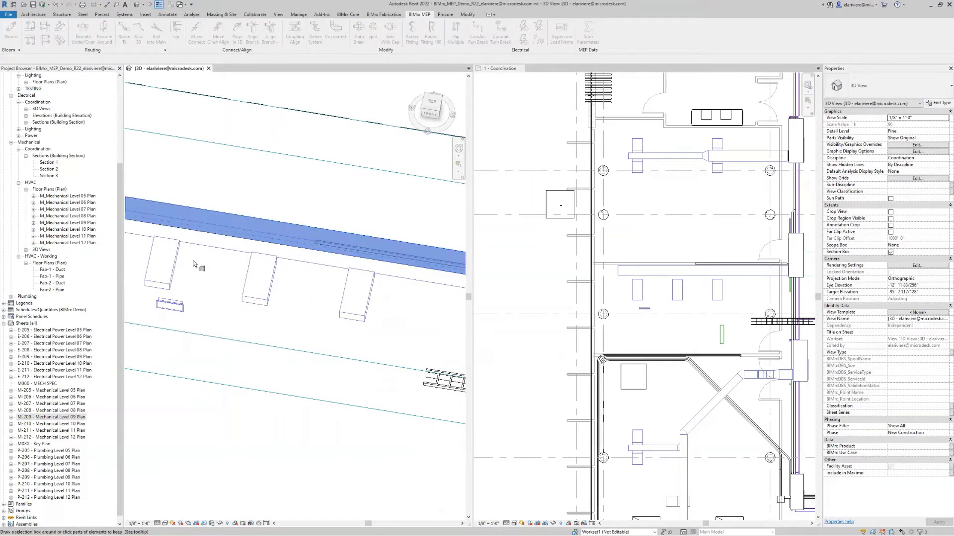
pyautogui.click(259, 280)
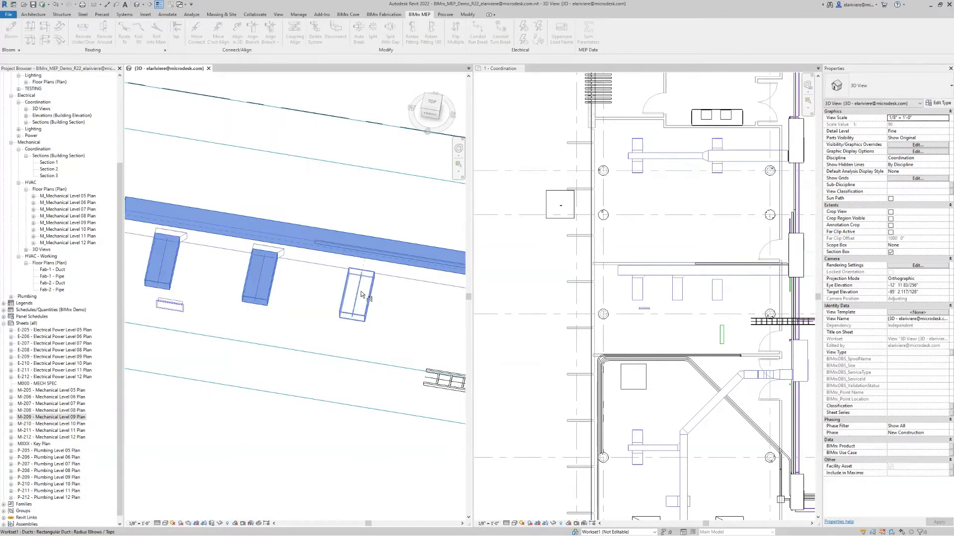
pyautogui.click(363, 297)
pyautogui.scroll(-3, 362, 322)
pyautogui.moveTo(363, 322); pyautogui.dragTo(336, 314, button='middle')
pyautogui.press('Escape')
pyautogui.press('Escape')
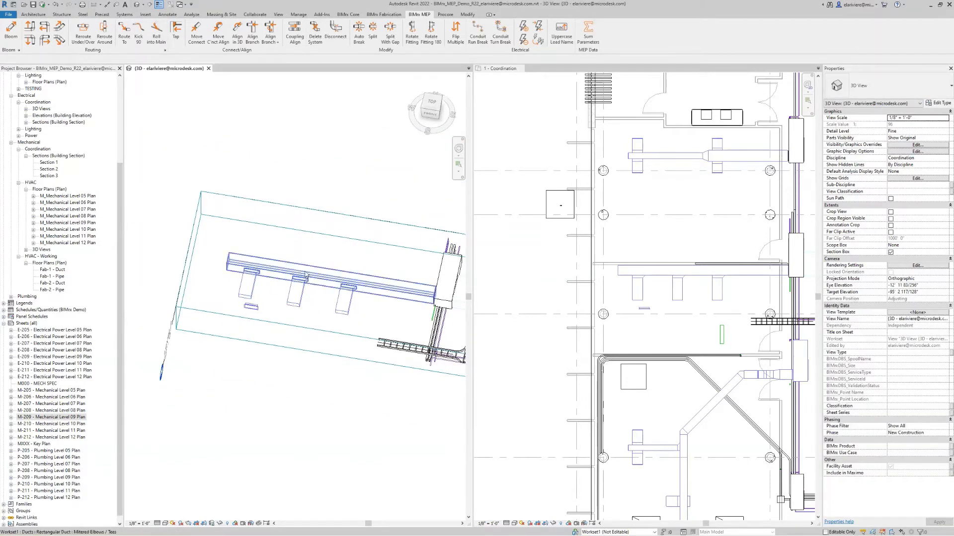
# Select the three rectangular beveled taps along the main duct and reverse their direction with Flip Multiple
pyautogui.moveTo(225, 234); pyautogui.dragTo(369, 296)
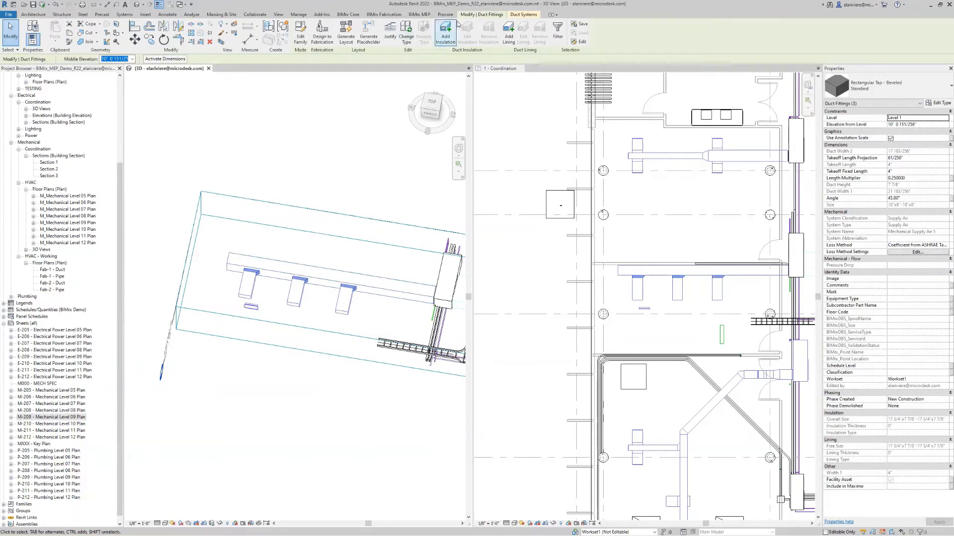
pyautogui.click(420, 14)
pyautogui.click(455, 31)
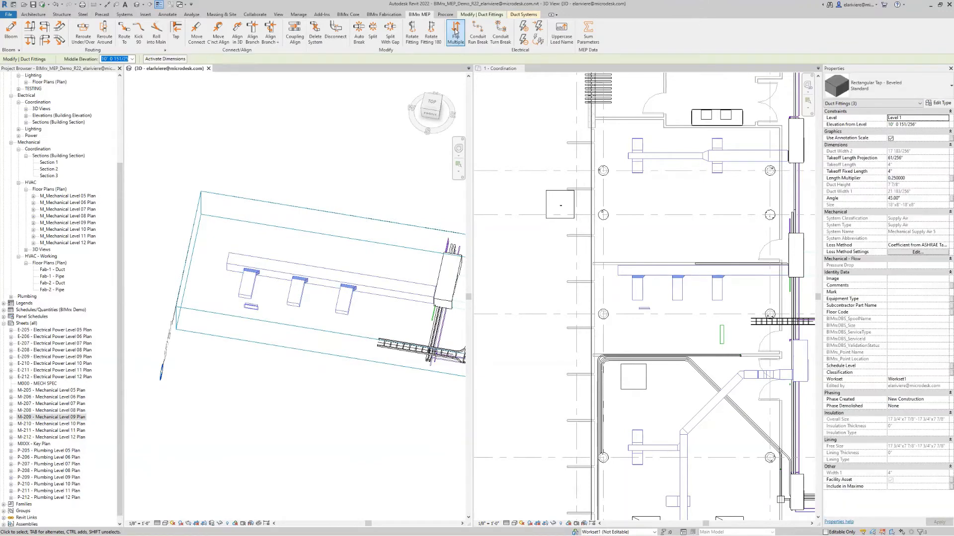
pyautogui.click(236, 376)
# Copy the sidewall supply diffuser twice, placing the copies below the second and third branch ducts
pyautogui.scroll(3, 255, 338)
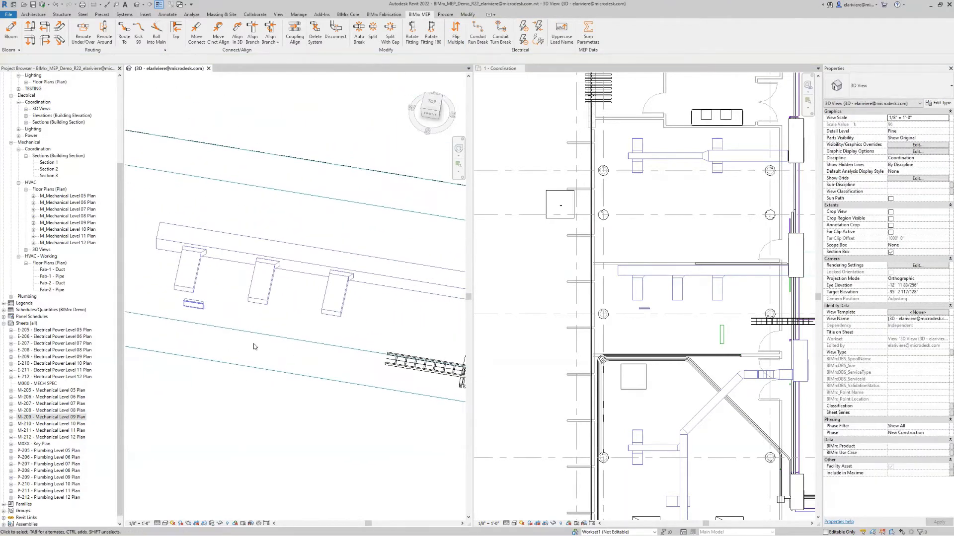
pyautogui.click(192, 304)
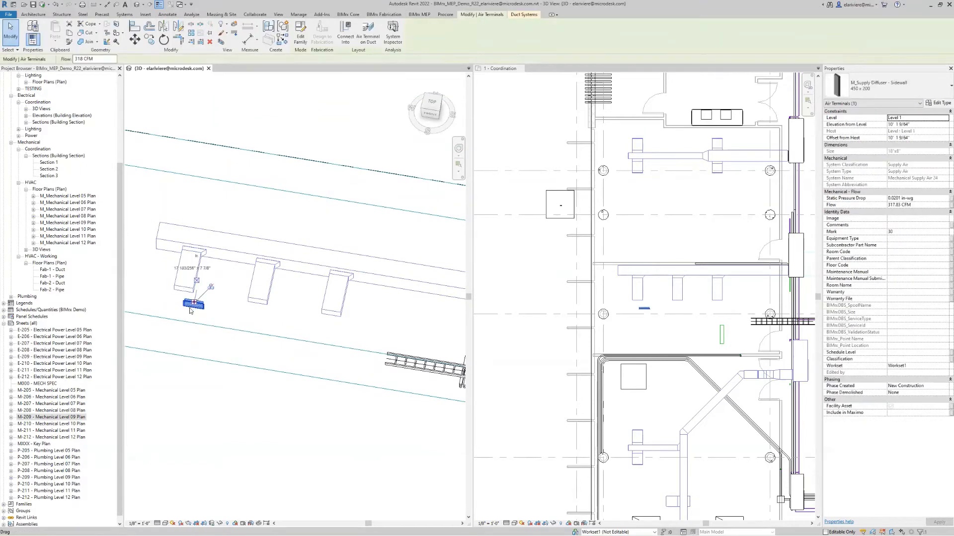
pyautogui.press('m')
pyautogui.press('v')
pyautogui.click(191, 310)
pyautogui.click(244, 319)
pyautogui.click(294, 334)
pyautogui.press('Escape')
pyautogui.press('Escape')
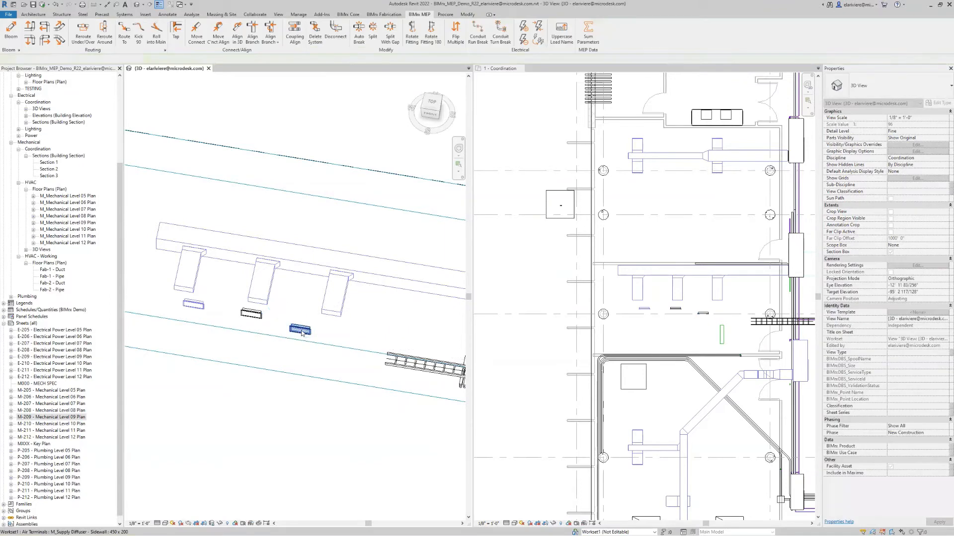
# Rotate the third sidewall diffuser slightly so it sits askew to its branch duct
pyautogui.click(302, 333)
pyautogui.press('r')
pyautogui.press('o')
pyautogui.click(312, 372)
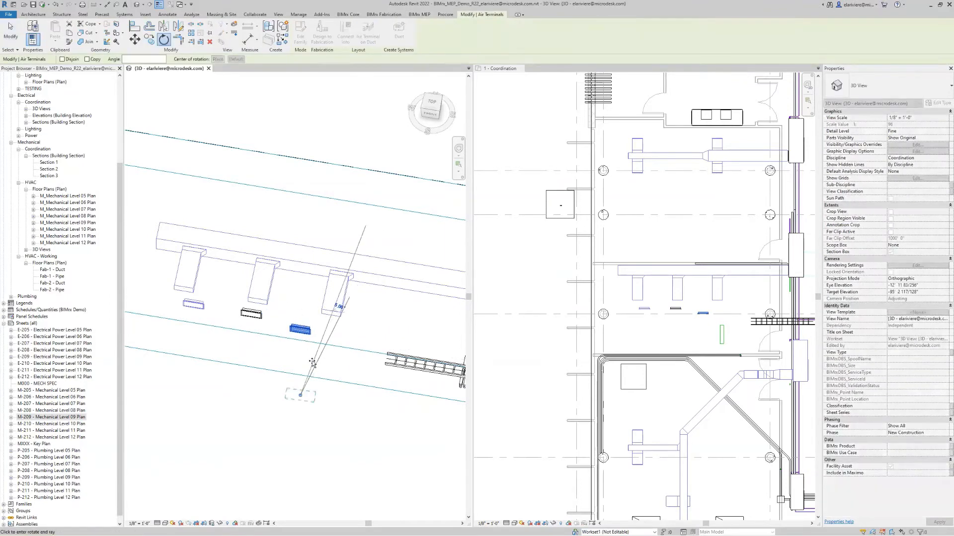
pyautogui.click(328, 363)
pyautogui.press('Escape')
pyautogui.press('Escape')
# Move and connect the first and second sidewall diffusers to the open ends of their branch ducts
pyautogui.keyDown('shift'); pyautogui.moveTo(337, 364); pyautogui.dragTo(357, 376, button='middle'); pyautogui.keyUp('shift')
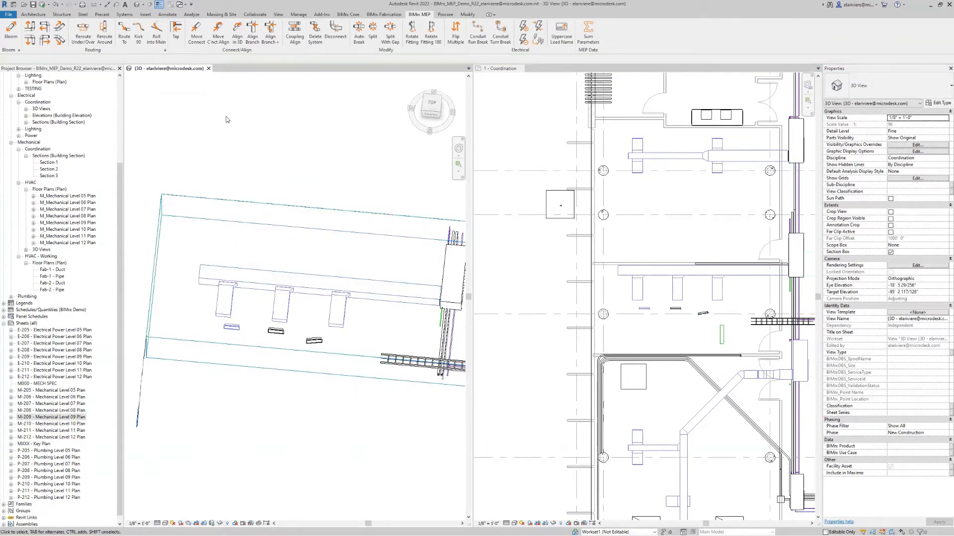
pyautogui.click(224, 40)
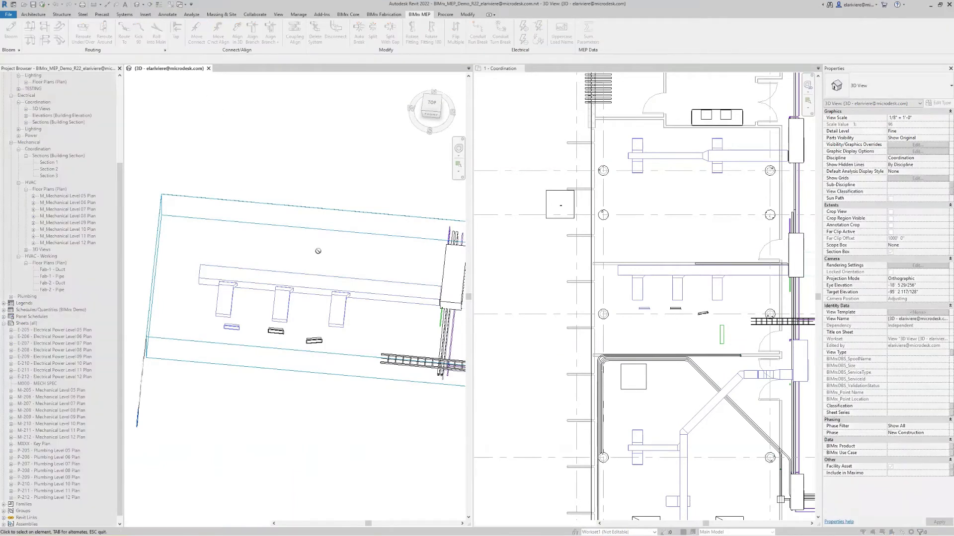
pyautogui.click(225, 313)
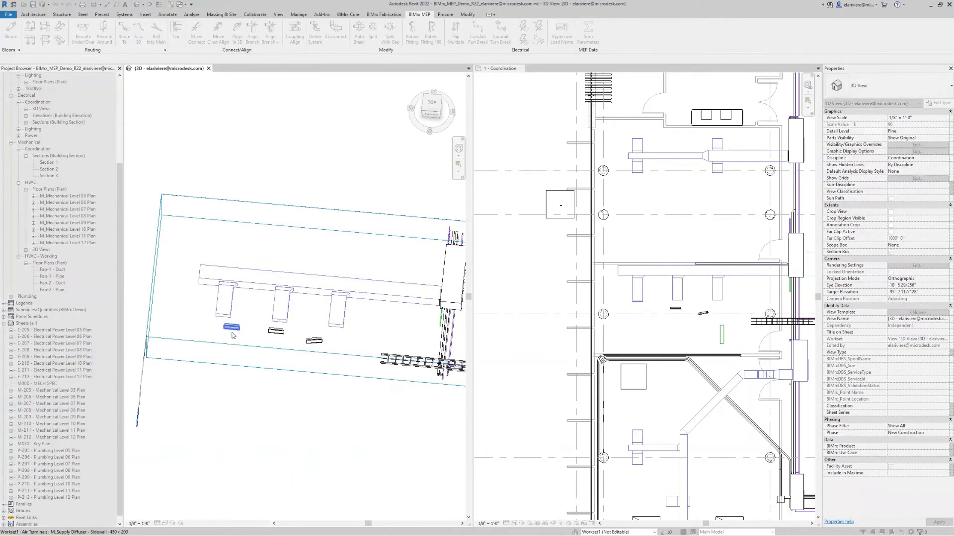
pyautogui.press('Tab')
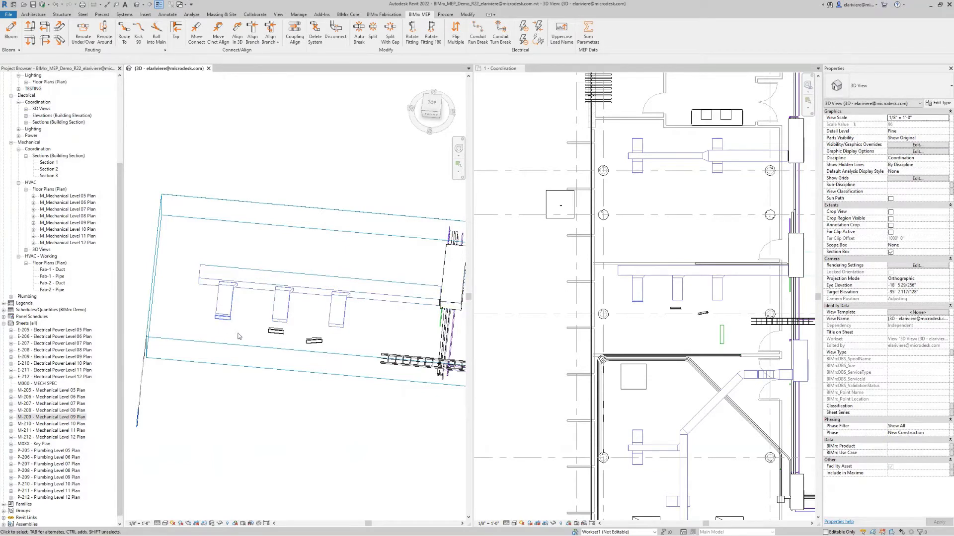
pyautogui.click(195, 34)
pyautogui.scroll(3, 310, 358)
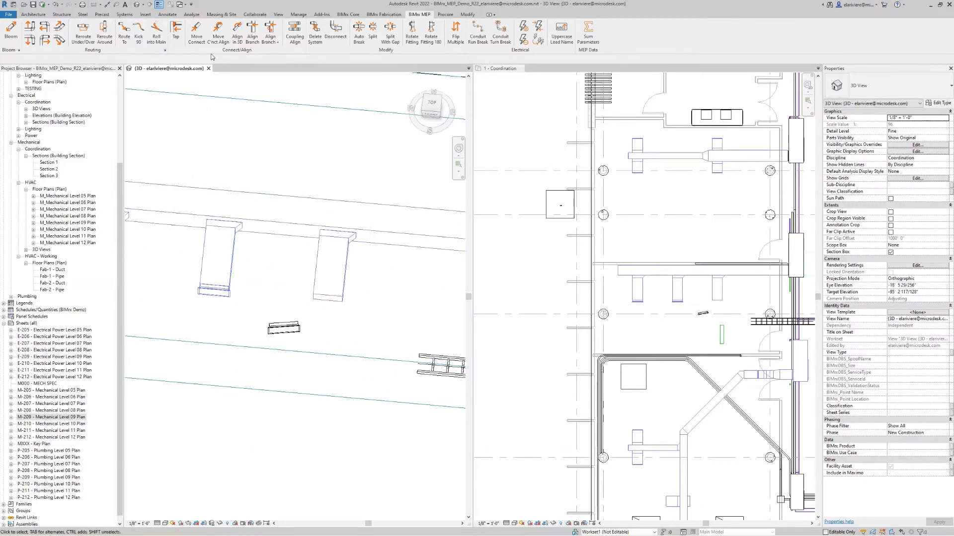
# Connect and align the rotated third diffuser to the open end of its branch duct with Move C'nct Align
pyautogui.click(215, 48)
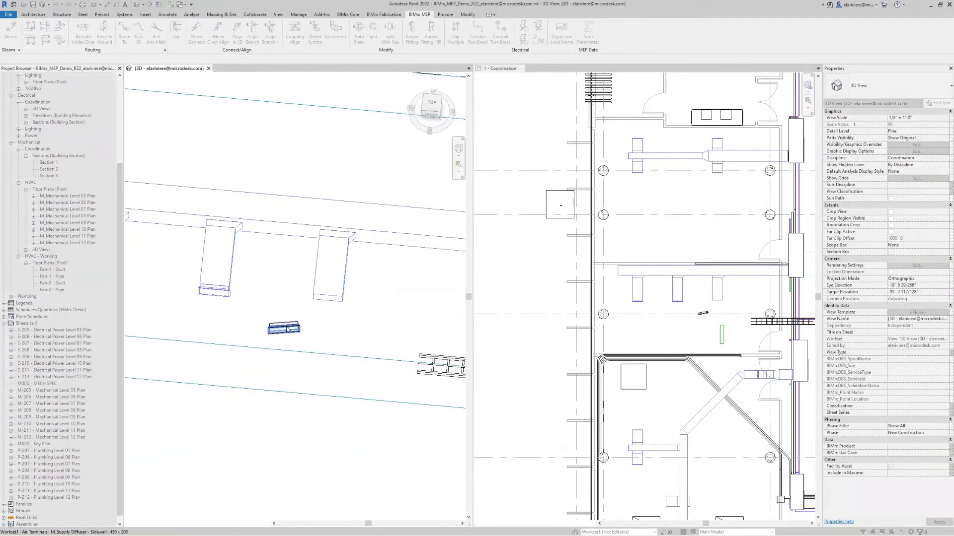
pyautogui.press('Escape')
pyautogui.scroll(-3, 347, 348)
pyautogui.moveTo(358, 351); pyautogui.dragTo(337, 350, button='middle')
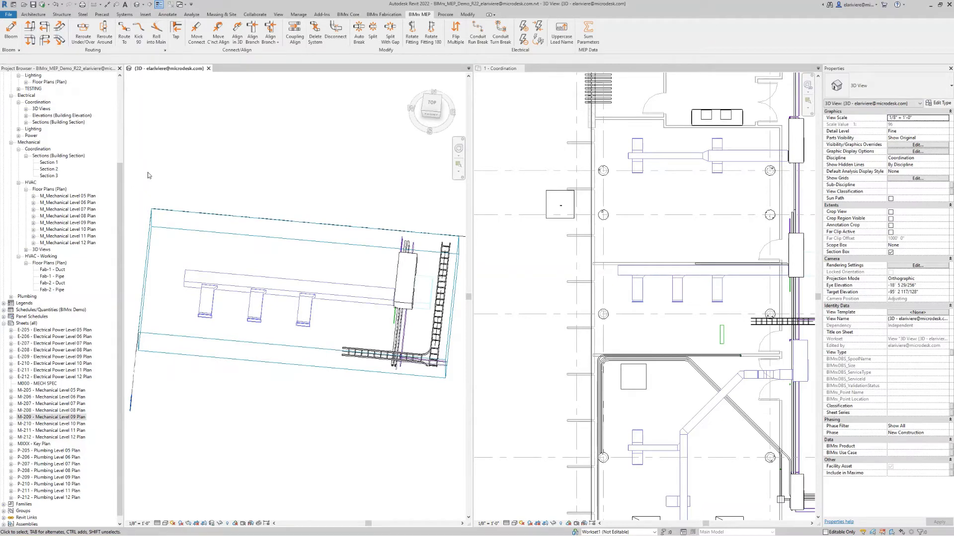
# Add an upward elbow with a short vertical duct at the free end of the main supply duct
pyautogui.hotkey('ctrl', 'z')
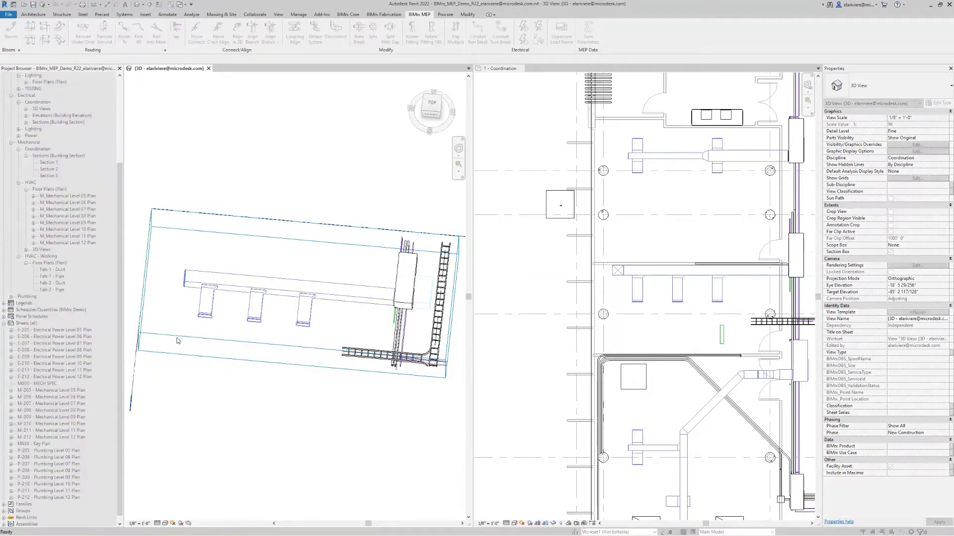
pyautogui.keyDown('shift'); pyautogui.moveTo(184, 323); pyautogui.dragTo(175, 243, button='middle'); pyautogui.keyUp('shift')
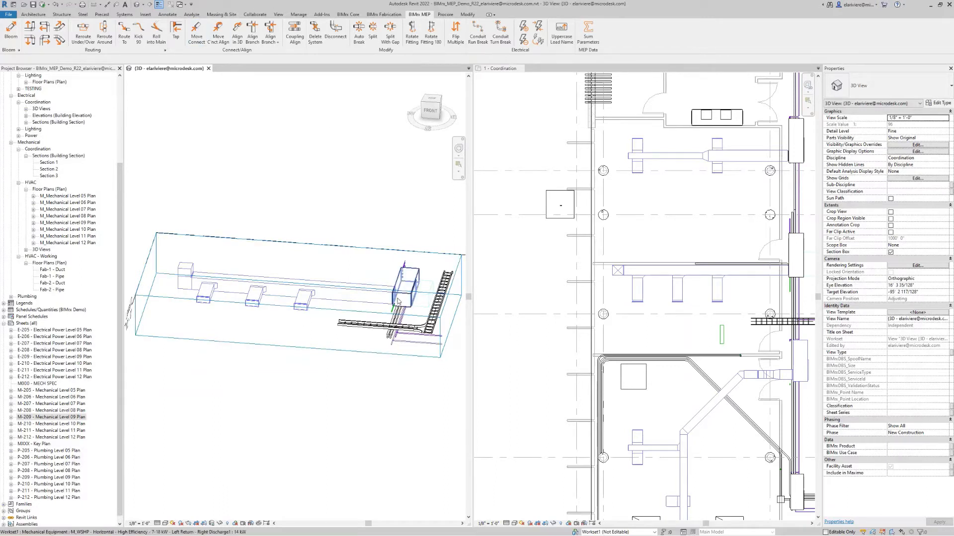
# Isolate the ducts, pipes, cable tray and conduits of the plan's upper room in the 3D view with a Selection Box
pyautogui.click(579, 289)
pyautogui.scroll(-3, 578, 289)
pyautogui.moveTo(579, 289); pyautogui.dragTo(559, 368, button='middle')
pyautogui.moveTo(600, 125); pyautogui.dragTo(587, 291, button='middle')
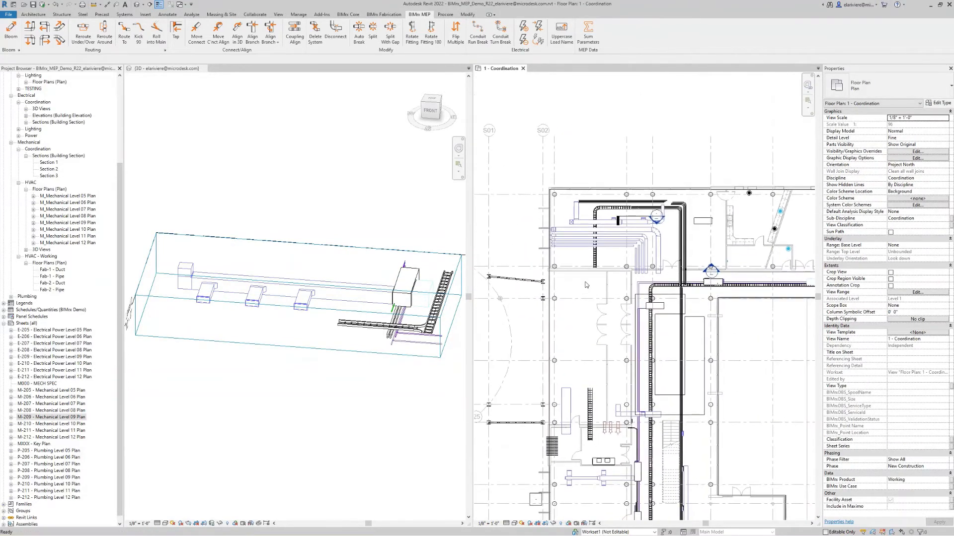
pyautogui.scroll(2, 586, 283)
pyautogui.moveTo(534, 122); pyautogui.dragTo(763, 279)
pyautogui.click(221, 42)
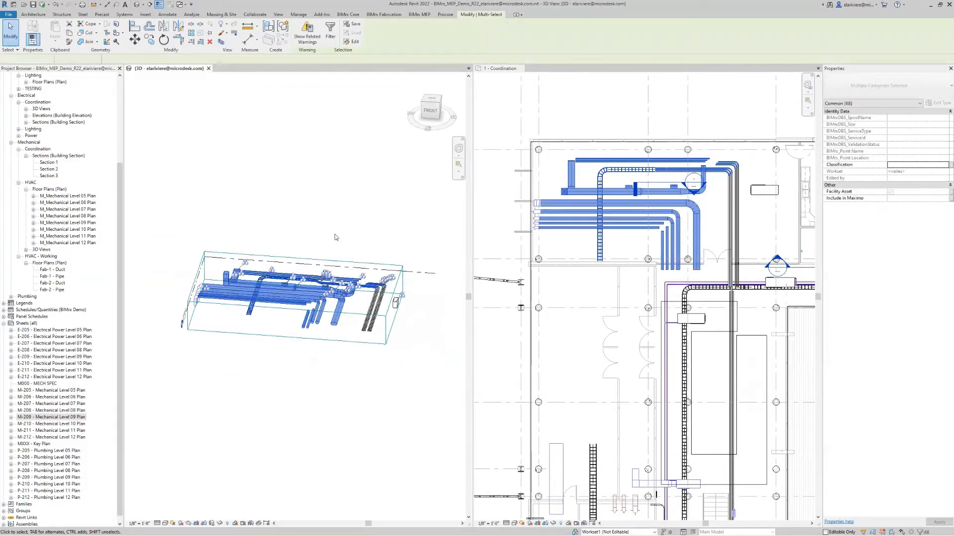
pyautogui.press('Escape')
# Inspect the parallel conduit run in the new 3D area and extend the section box downward below the conduits and ducts
pyautogui.scroll(2, 373, 280)
pyautogui.scroll(5, 373, 279)
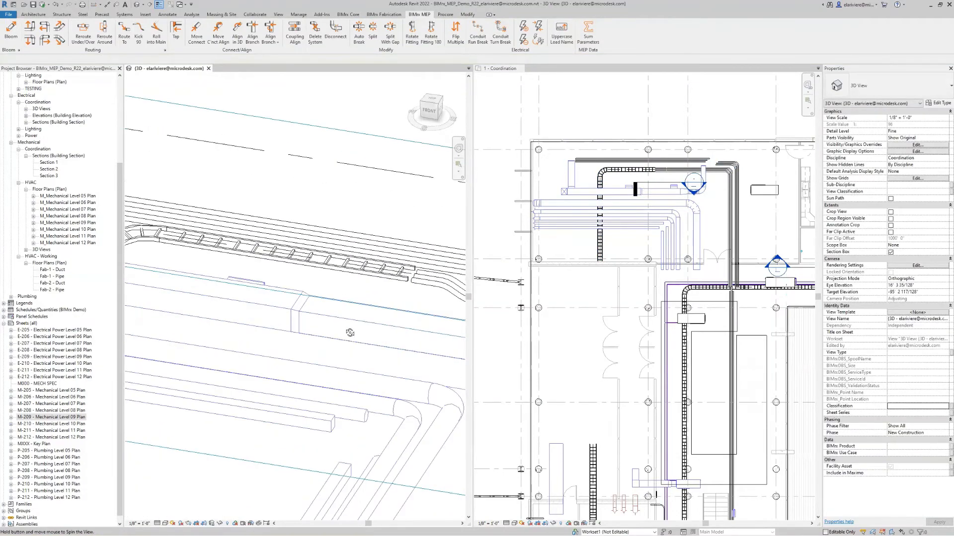
pyautogui.click(395, 222)
pyautogui.keyDown('shift'); pyautogui.moveTo(396, 222); pyautogui.dragTo(446, 264, button='middle'); pyautogui.keyUp('shift')
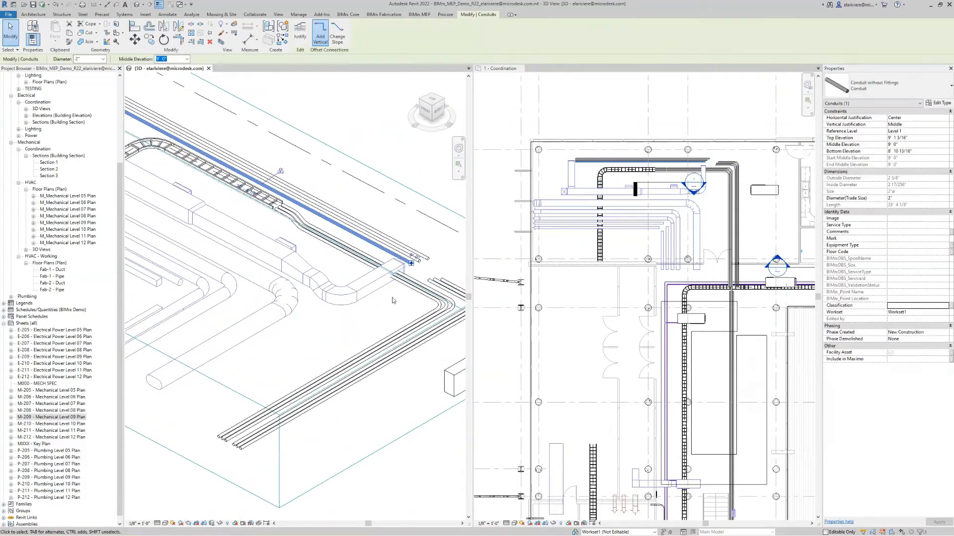
pyautogui.scroll(-3, 393, 304)
pyautogui.moveTo(397, 312); pyautogui.dragTo(401, 318, button='middle')
pyautogui.click(235, 398)
pyautogui.scroll(-2, 234, 399)
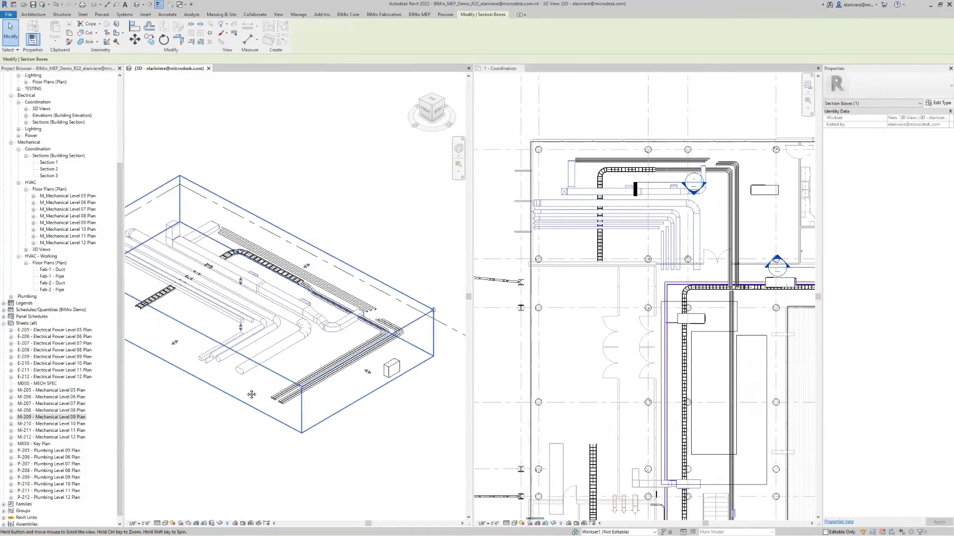
pyautogui.moveTo(251, 394); pyautogui.dragTo(290, 341, button='middle')
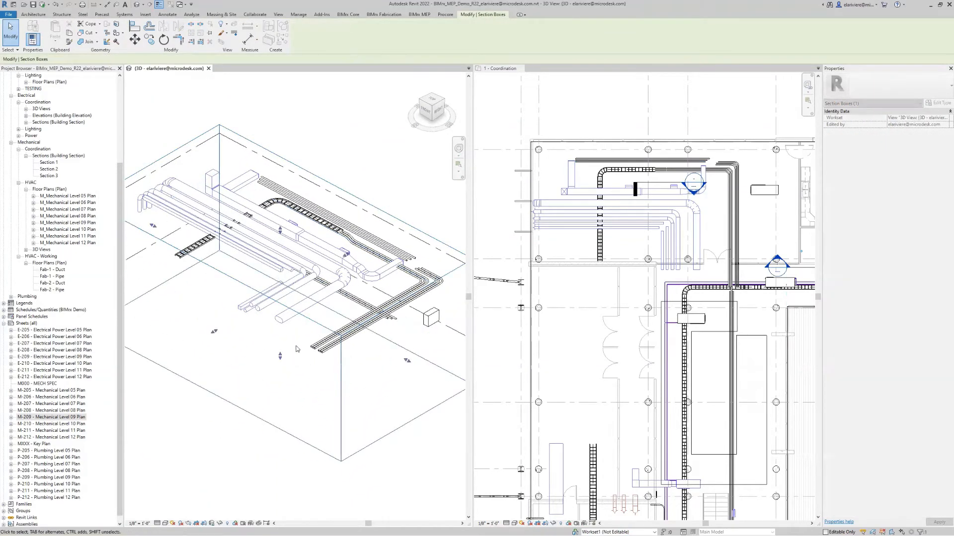
# Try to connect the three pairs of open conduit ends using Route To with Multiple enabled
pyautogui.keyDown('shift'); pyautogui.moveTo(318, 279); pyautogui.dragTo(332, 352, button='middle'); pyautogui.keyUp('shift')
pyautogui.click(308, 283)
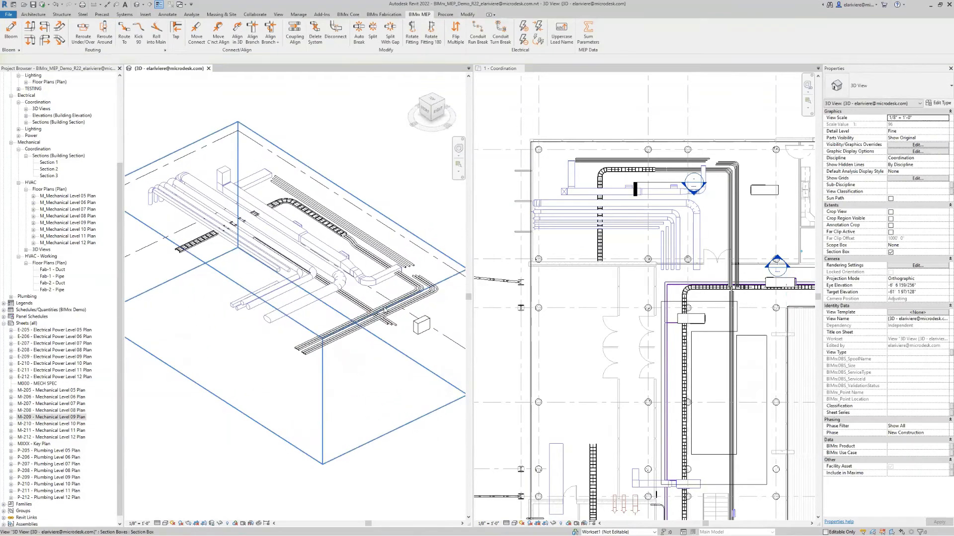
pyautogui.moveTo(377, 316); pyautogui.dragTo(326, 334, button='middle')
pyautogui.scroll(8, 225, 259)
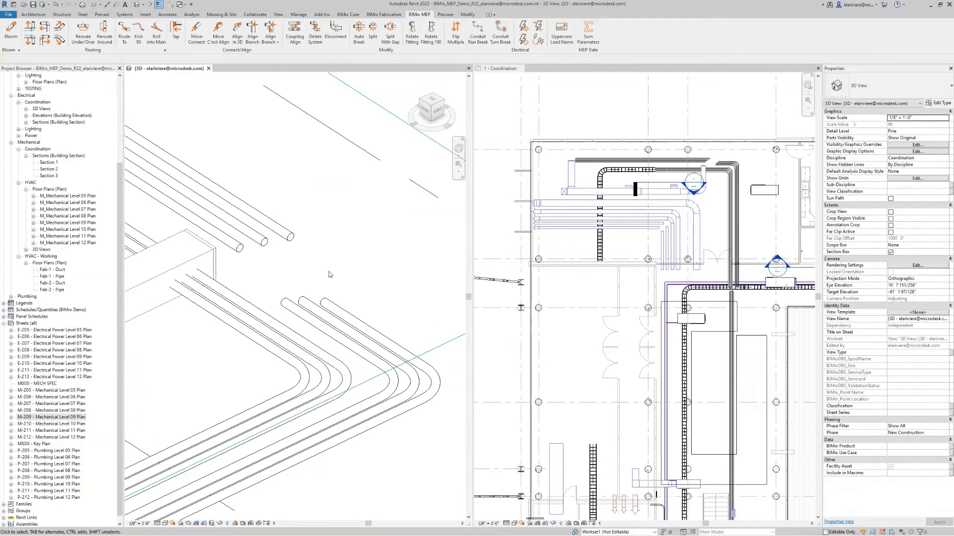
pyautogui.click(125, 33)
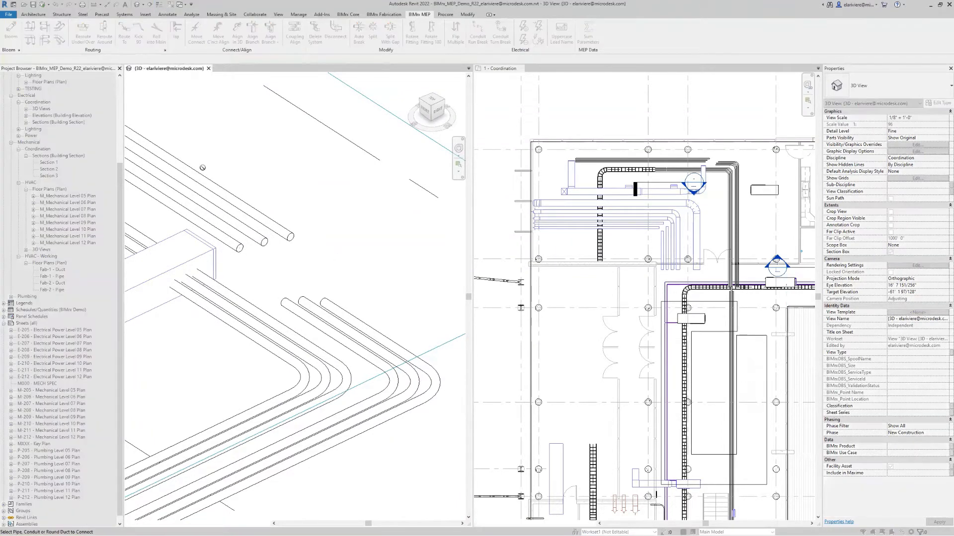
pyautogui.click(318, 297)
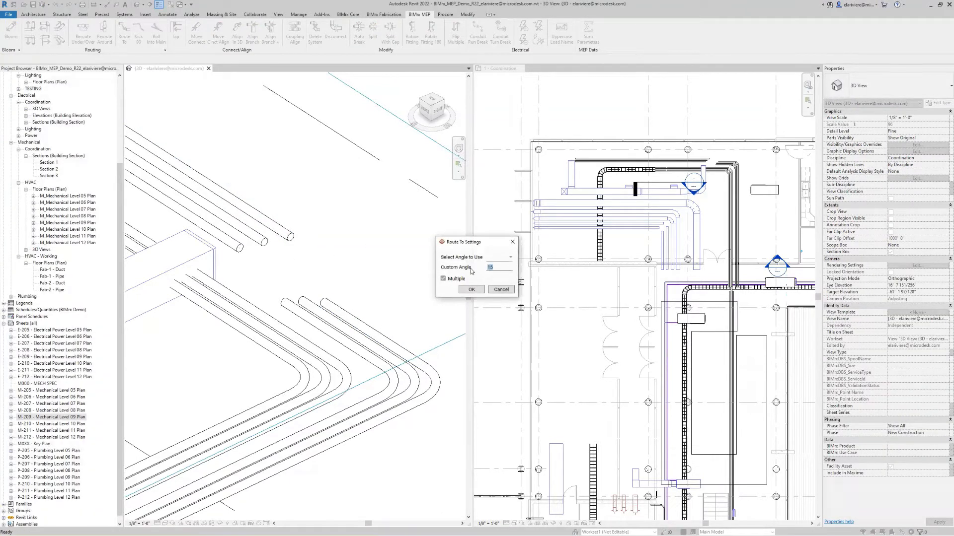
pyautogui.click(471, 289)
pyautogui.click(299, 300)
pyautogui.click(472, 290)
pyautogui.click(284, 308)
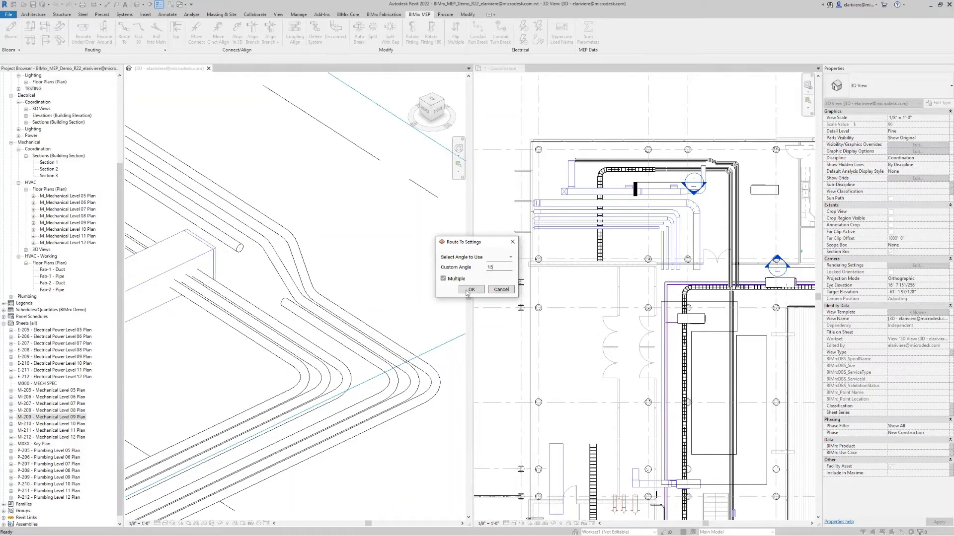
pyautogui.click(470, 290)
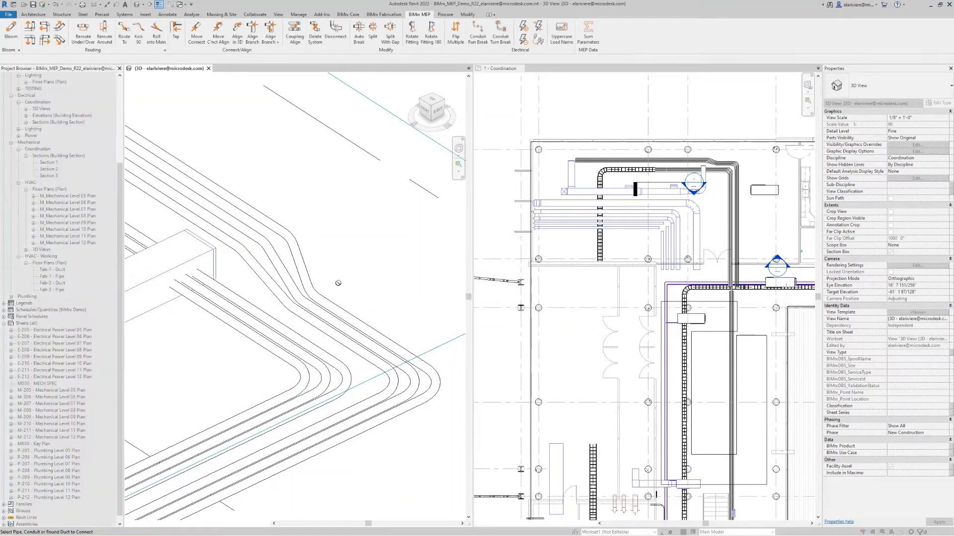
# Undo the three Route To conduit connections
pyautogui.press('Escape')
pyautogui.hotkey('ctrl', 'z')
pyautogui.hotkey('ctrl', 'z')
pyautogui.hotkey('ctrl', 'z')
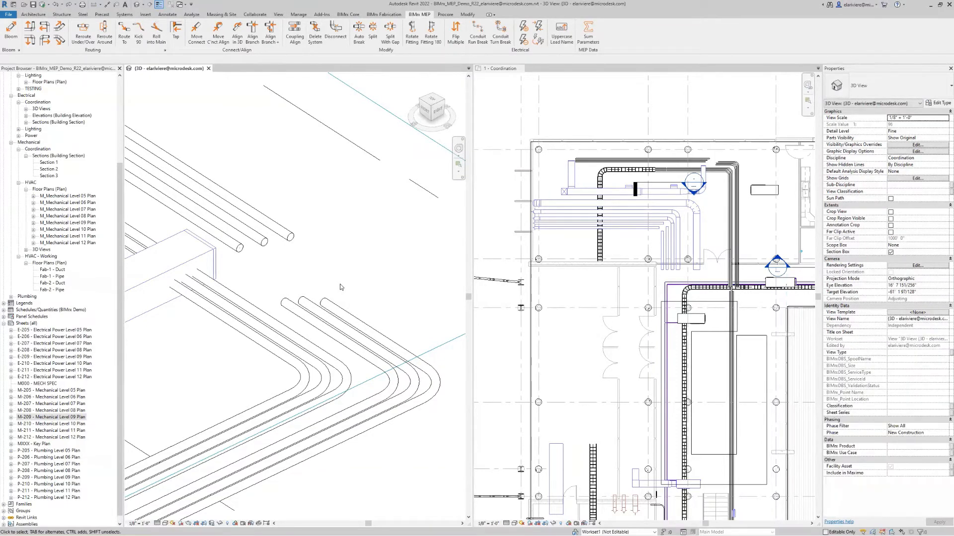
# Connect the three pairs of open conduit ends using Route To with a custom angle of 15 and Multiple enabled
pyautogui.click(125, 40)
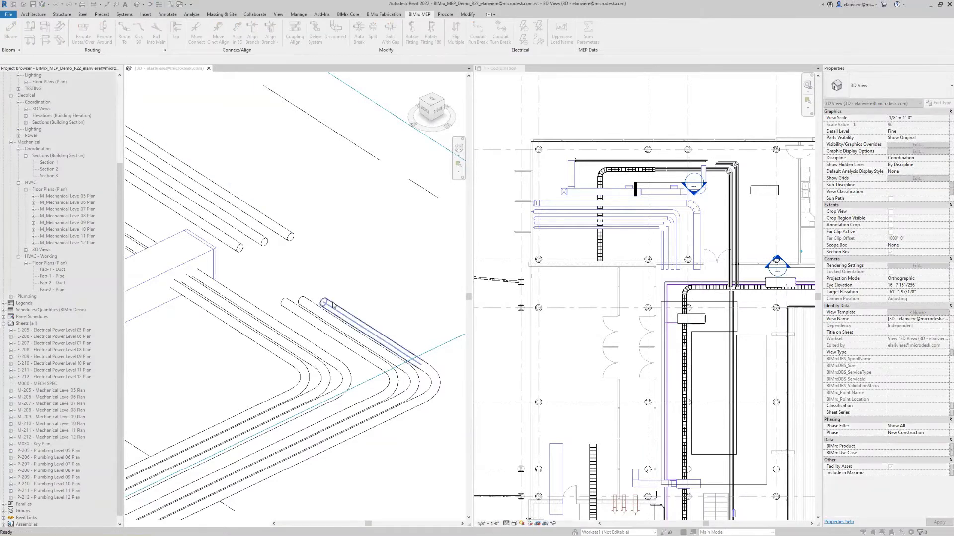
pyautogui.click(333, 305)
pyautogui.click(468, 293)
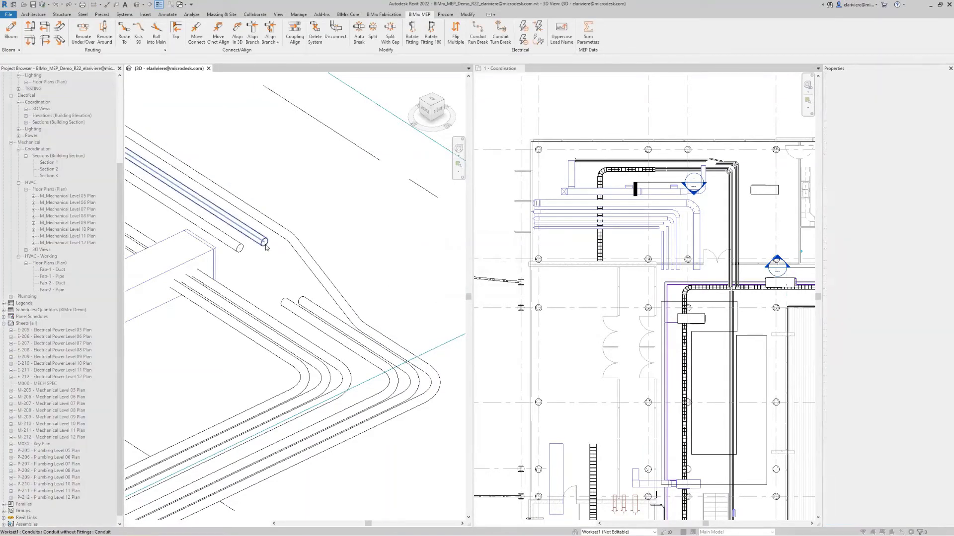
pyautogui.click(261, 243)
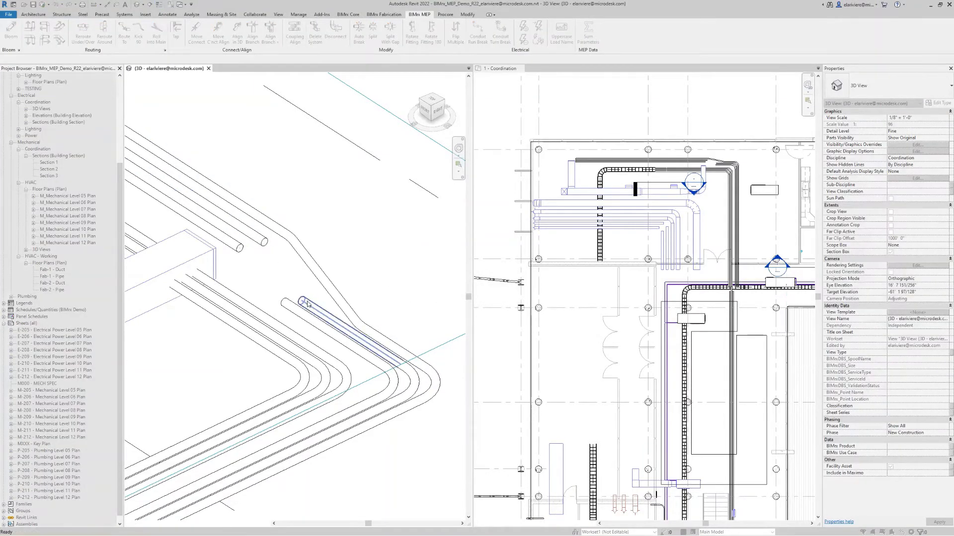
pyautogui.click(305, 301)
pyautogui.click(478, 293)
pyautogui.click(238, 248)
pyautogui.click(293, 302)
pyautogui.click(473, 288)
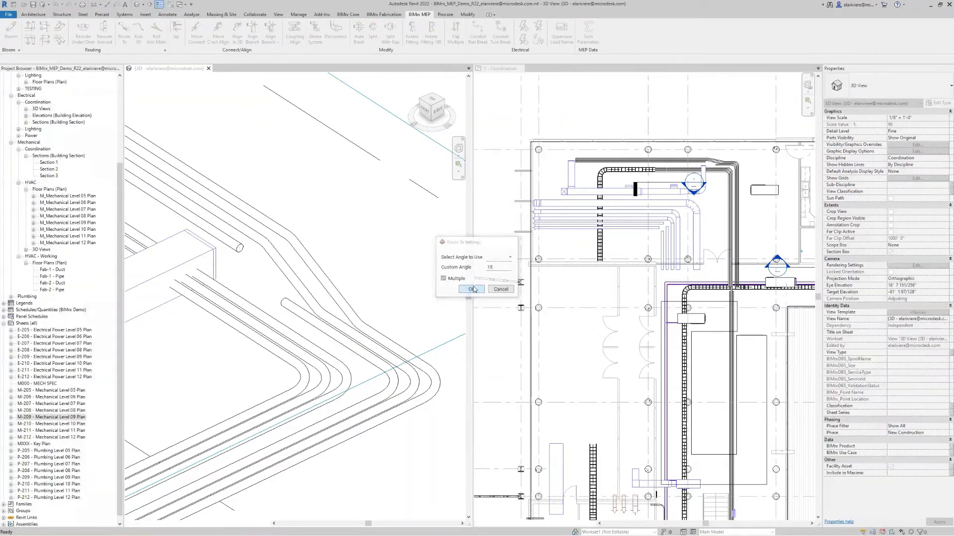
# Add a downward elbow with a short vertical conduit to each of the three open conduit ends beside the branch duct in the Coordination plan
pyautogui.scroll(-4, 269, 321)
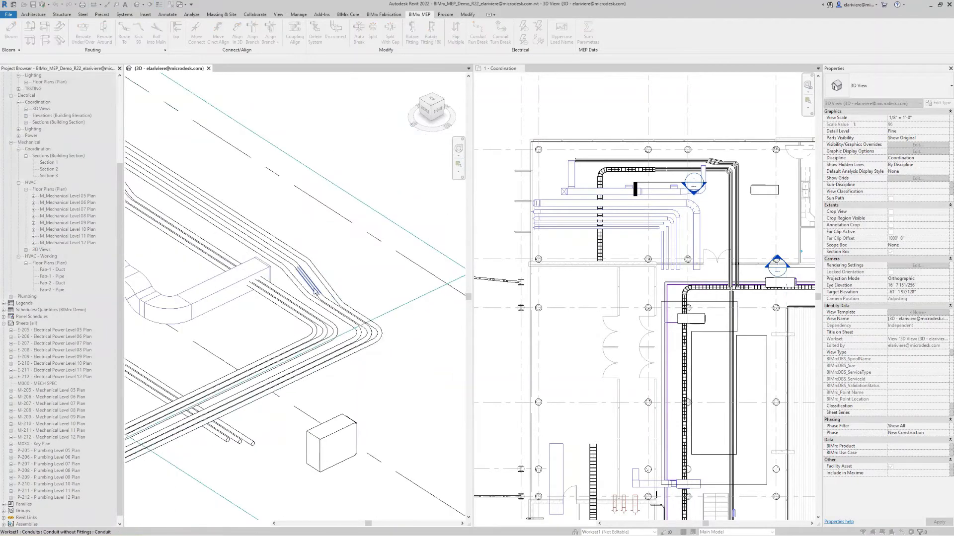
pyautogui.keyDown('shift'); pyautogui.moveTo(261, 316); pyautogui.dragTo(424, 217, button='middle'); pyautogui.keyUp('shift')
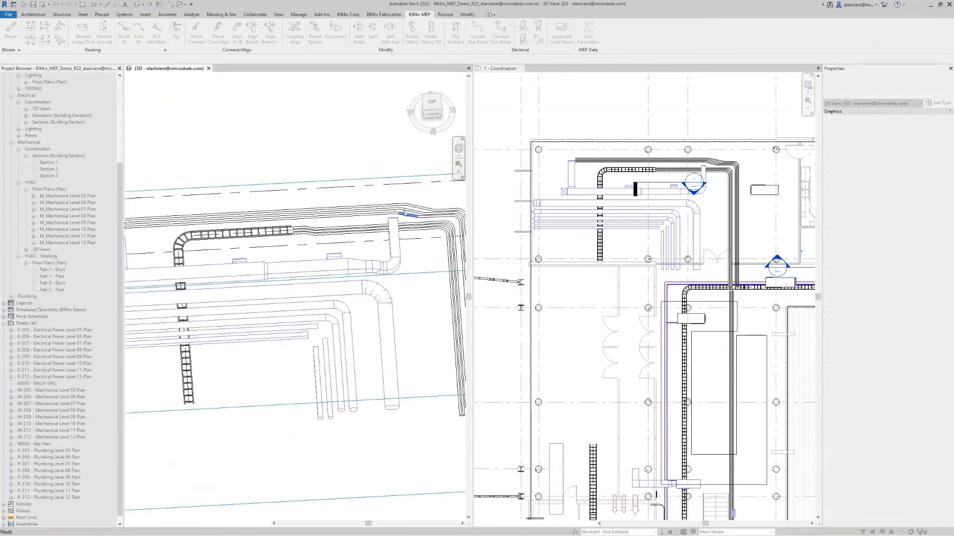
pyautogui.moveTo(146, 220); pyautogui.dragTo(237, 224, button='middle')
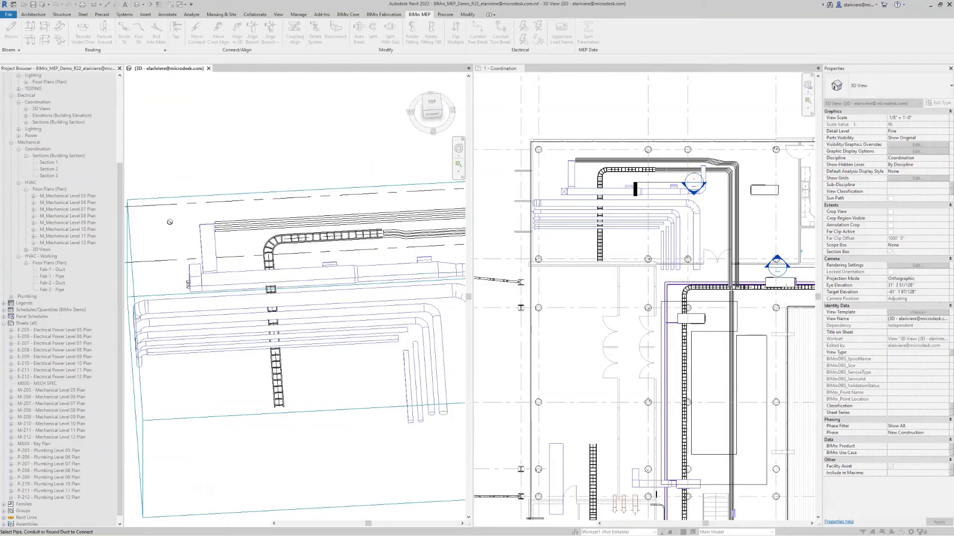
pyautogui.click(581, 283)
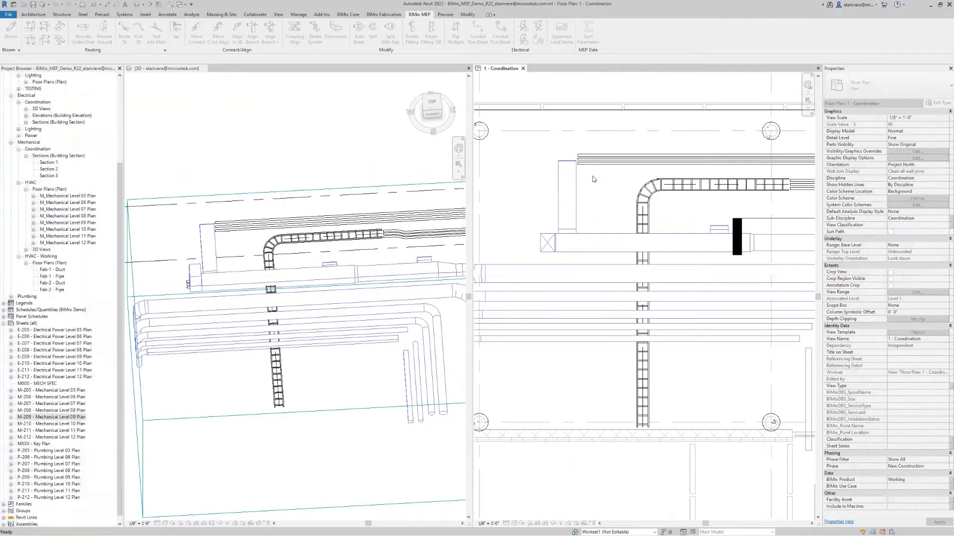
pyautogui.scroll(5, 586, 254)
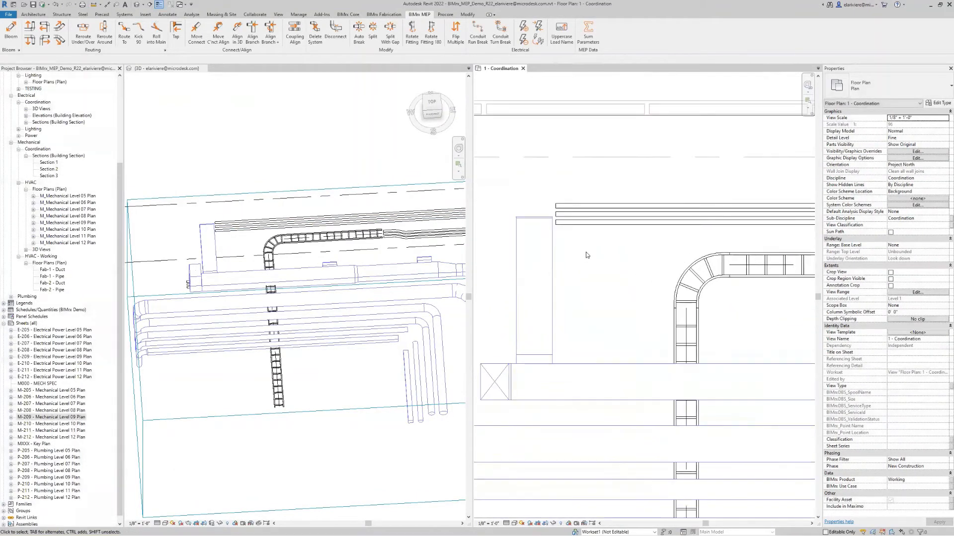
pyautogui.moveTo(586, 254); pyautogui.dragTo(591, 274, button='middle')
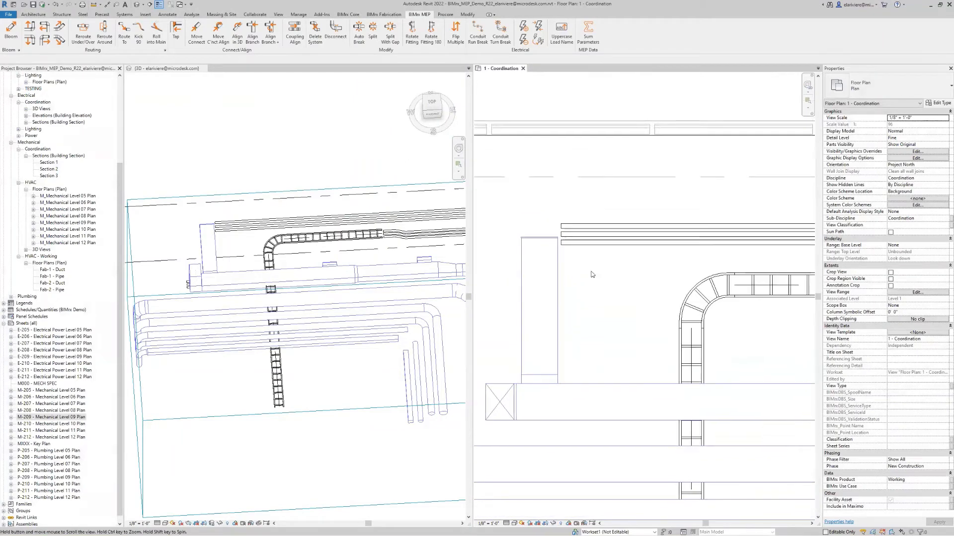
pyautogui.press('e')
pyautogui.press('d')
pyautogui.click(571, 228)
pyautogui.press('e')
pyautogui.press('d')
pyautogui.click(568, 236)
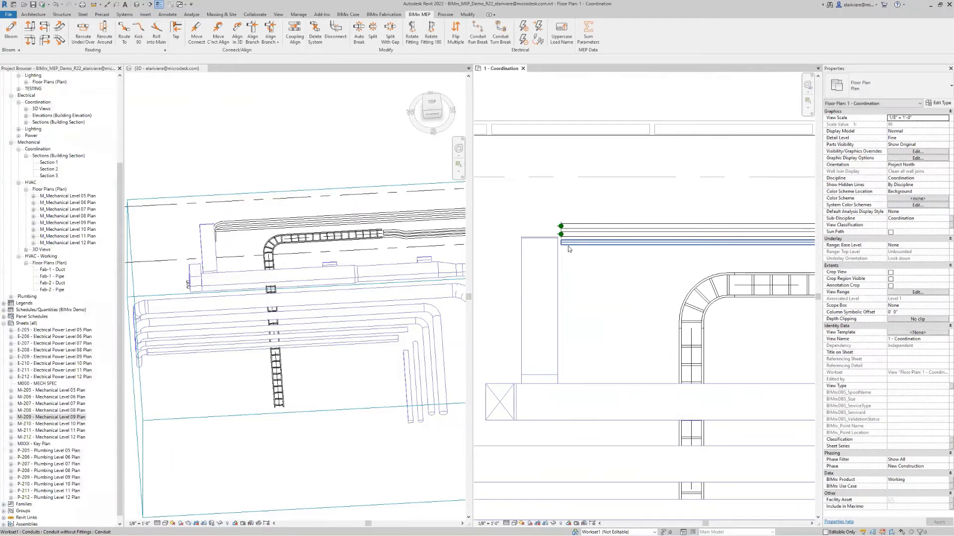
pyautogui.press('e')
pyautogui.press('d')
pyautogui.click(569, 245)
# Move the three conduit drops and their elbows horizontally past the branch duct and corner column, close to the outer wall
pyautogui.moveTo(554, 197); pyautogui.dragTo(599, 268)
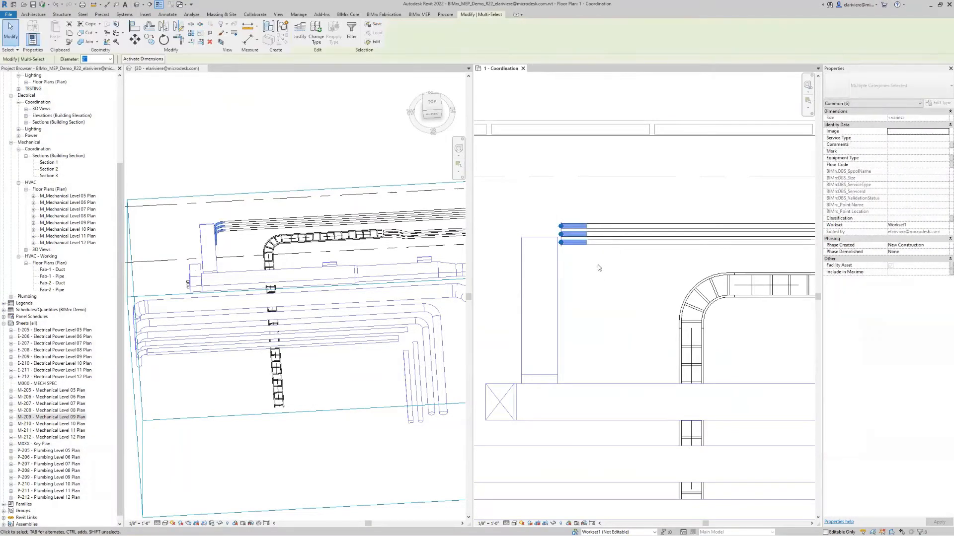
pyautogui.press('m')
pyautogui.press('v')
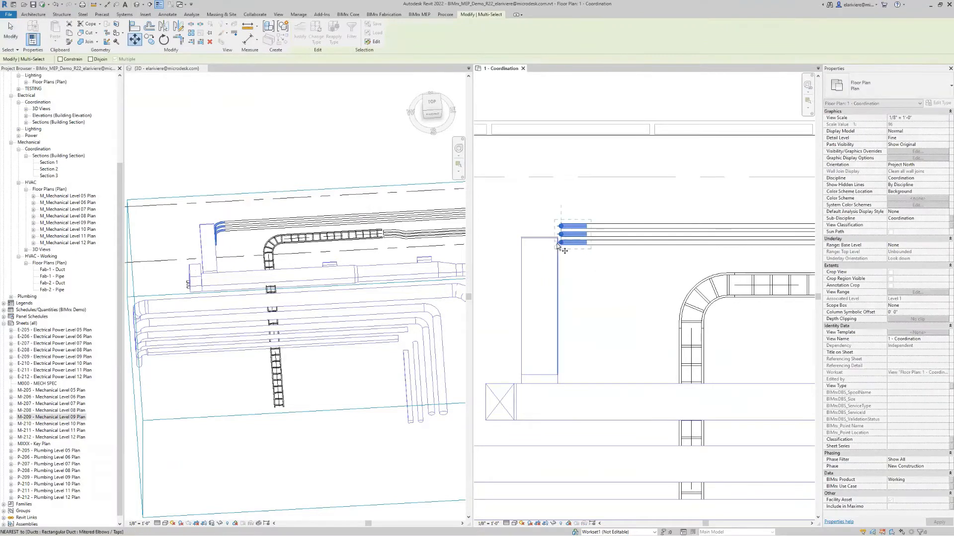
pyautogui.click(561, 242)
pyautogui.scroll(-2, 561, 242)
pyautogui.moveTo(636, 247); pyautogui.dragTo(738, 247, button='middle')
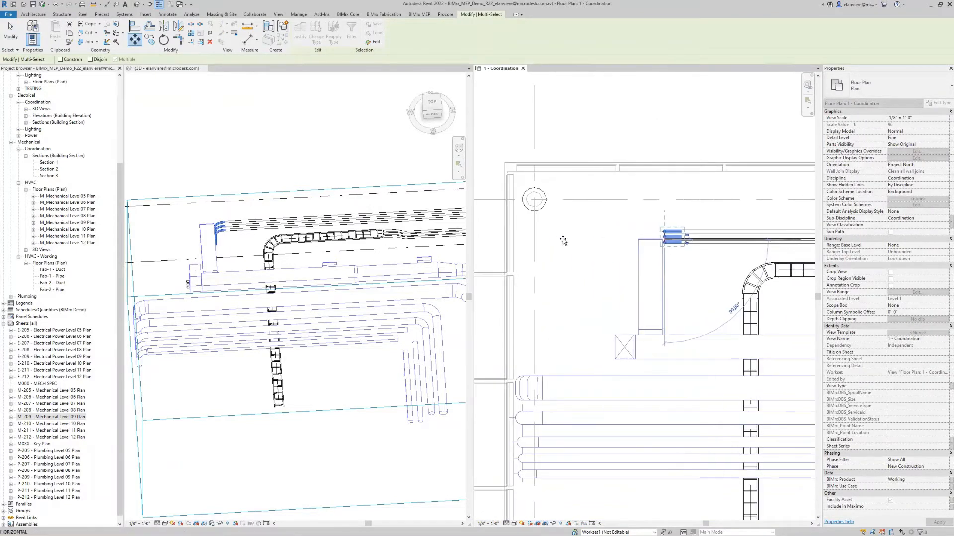
pyautogui.scroll(3, 535, 241)
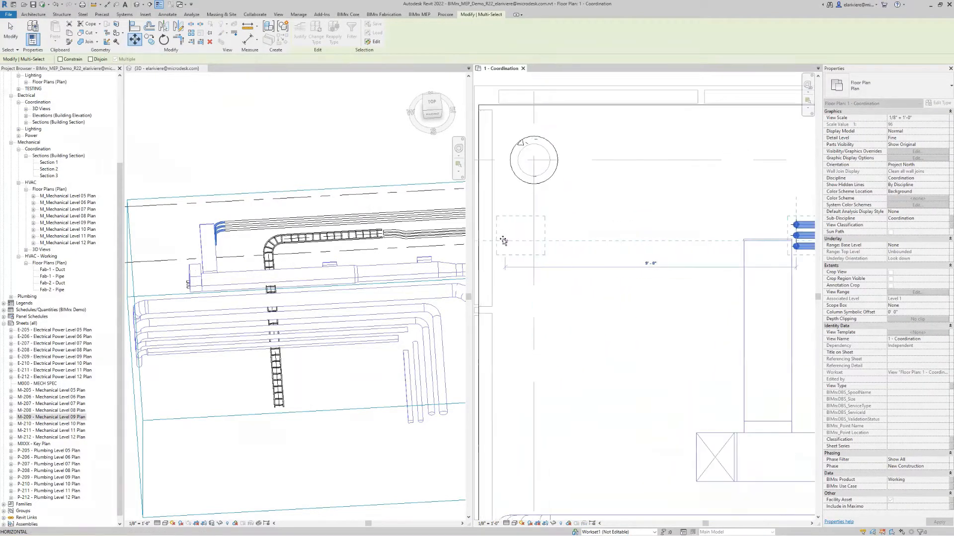
pyautogui.click(503, 240)
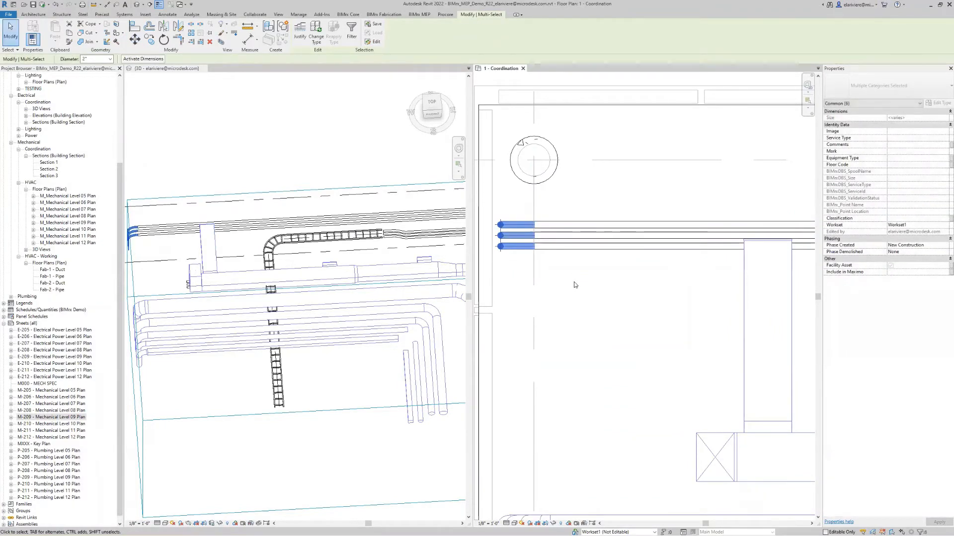
pyautogui.press('Escape')
# Extend the 3D section box outward on the side of the relocated conduit drops
pyautogui.moveTo(266, 154); pyautogui.dragTo(307, 136, button='middle')
pyautogui.scroll(-2, 306, 136)
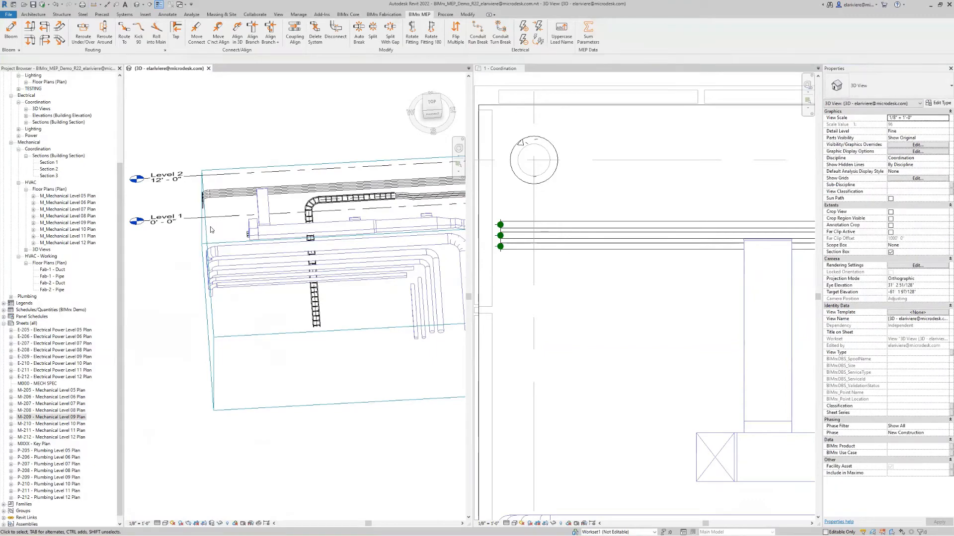
pyautogui.click(207, 232)
pyautogui.moveTo(208, 290); pyautogui.dragTo(187, 292)
pyautogui.press('Escape')
# Connect the three low horizontal conduits to the three vertical conduit drops using Kick 90 with a custom angle of 15
pyautogui.keyDown('shift'); pyautogui.moveTo(216, 274); pyautogui.dragTo(475, 260, button='middle'); pyautogui.keyUp('shift')
pyautogui.click(431, 108)
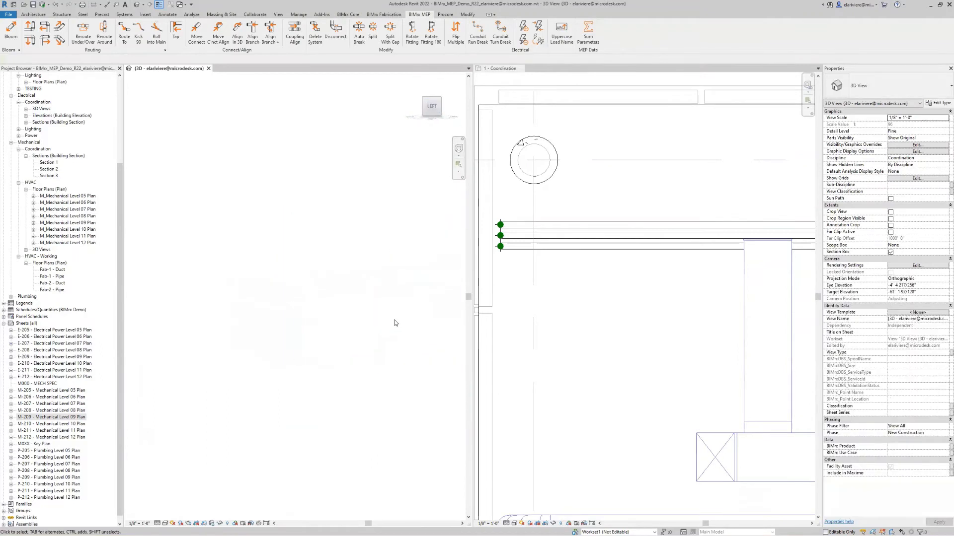
pyautogui.scroll(-3, 395, 342)
pyautogui.moveTo(395, 355); pyautogui.dragTo(307, 345, button='middle')
pyautogui.scroll(6, 246, 334)
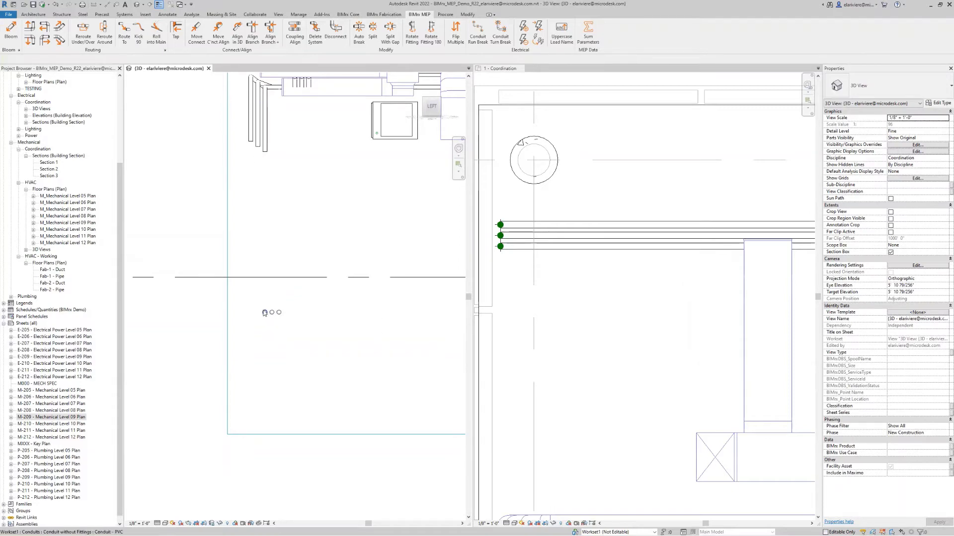
pyautogui.keyDown('shift'); pyautogui.moveTo(321, 274); pyautogui.dragTo(361, 331, button='middle'); pyautogui.keyUp('shift')
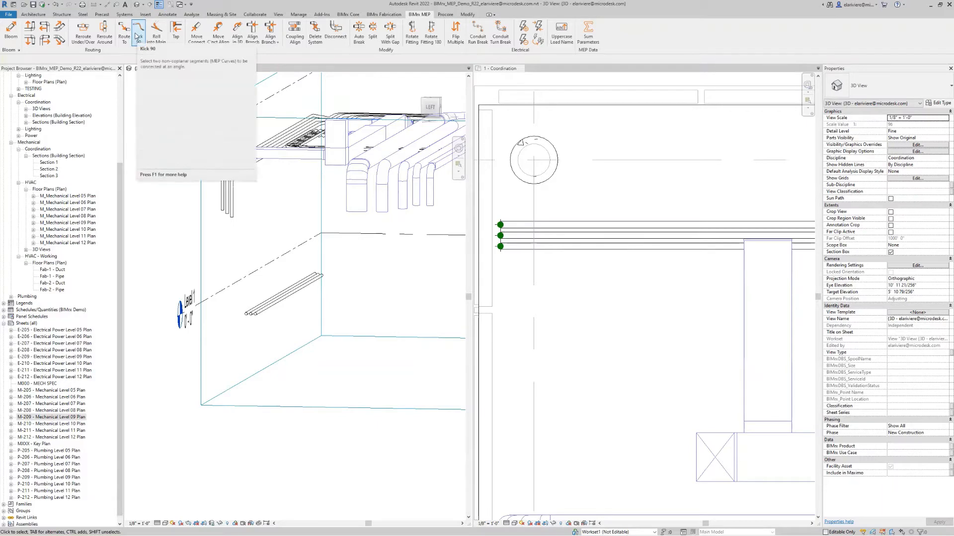
pyautogui.click(138, 35)
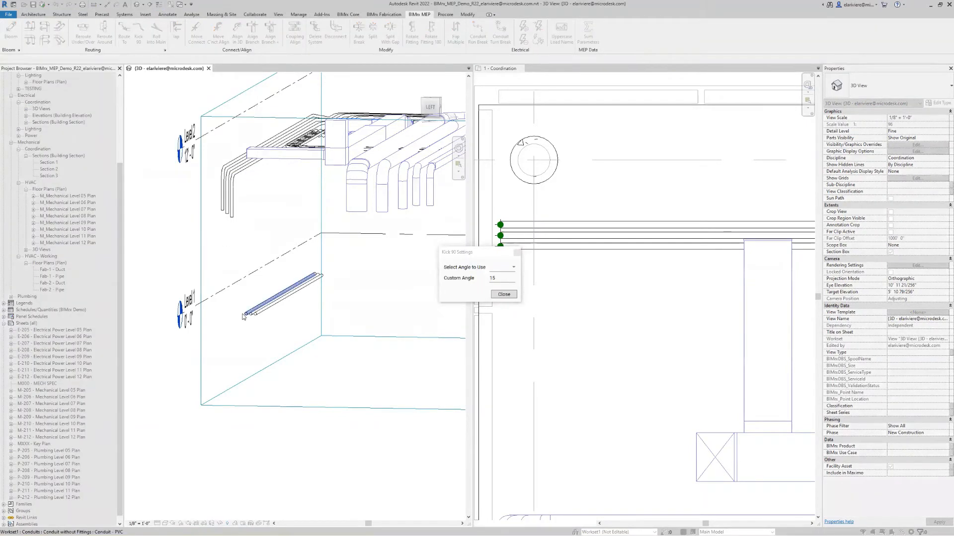
pyautogui.click(218, 202)
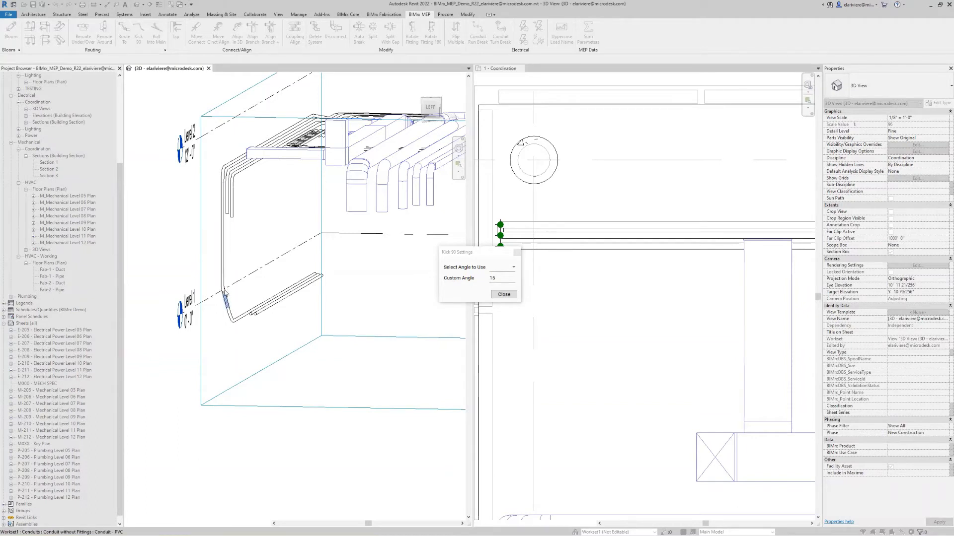
pyautogui.click(253, 317)
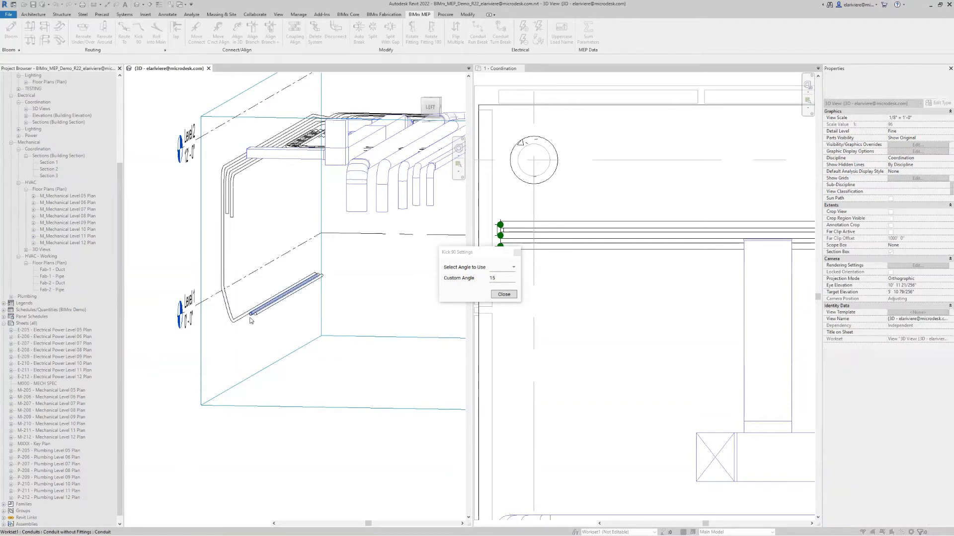
pyautogui.click(227, 207)
pyautogui.click(257, 314)
pyautogui.click(232, 215)
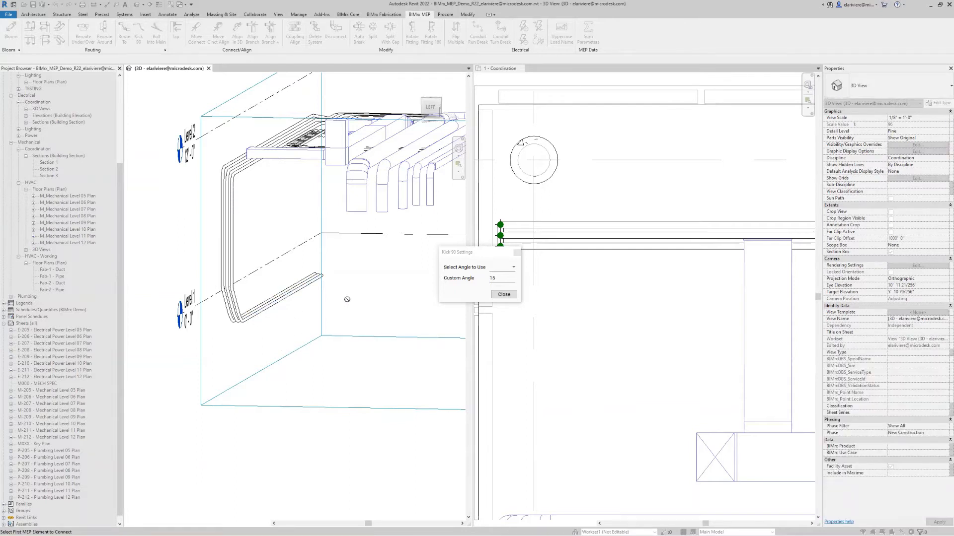
pyautogui.press('Escape')
pyautogui.press('Escape')
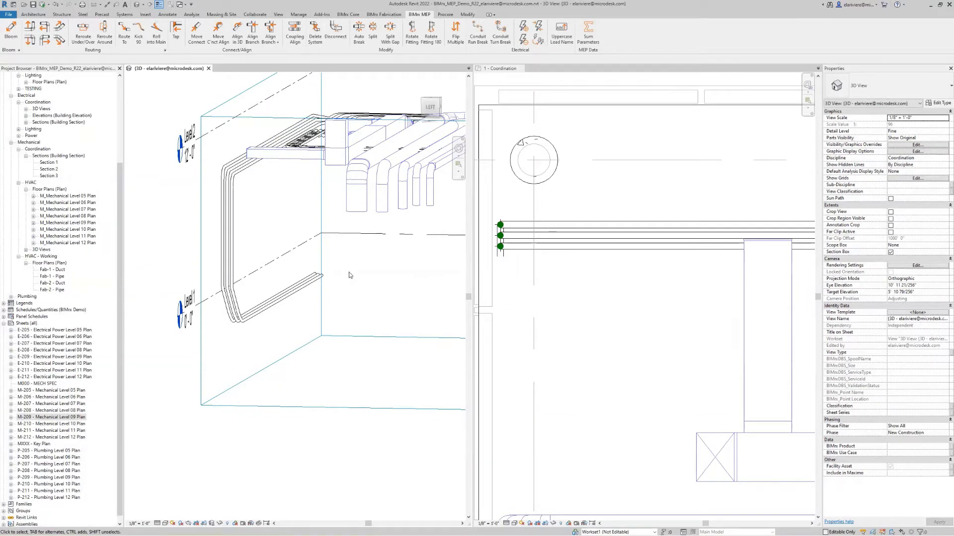
# Reroute Around the branch duct's end with the three parallel conduits in the Coordination plan, using a -1' 0" horizontal offset and custom angle 45
pyautogui.scroll(-4, 350, 273)
pyautogui.keyDown('shift'); pyautogui.moveTo(380, 287); pyautogui.dragTo(365, 249, button='middle'); pyautogui.keyUp('shift')
pyautogui.scroll(5, 236, 223)
pyautogui.scroll(-3, 658, 319)
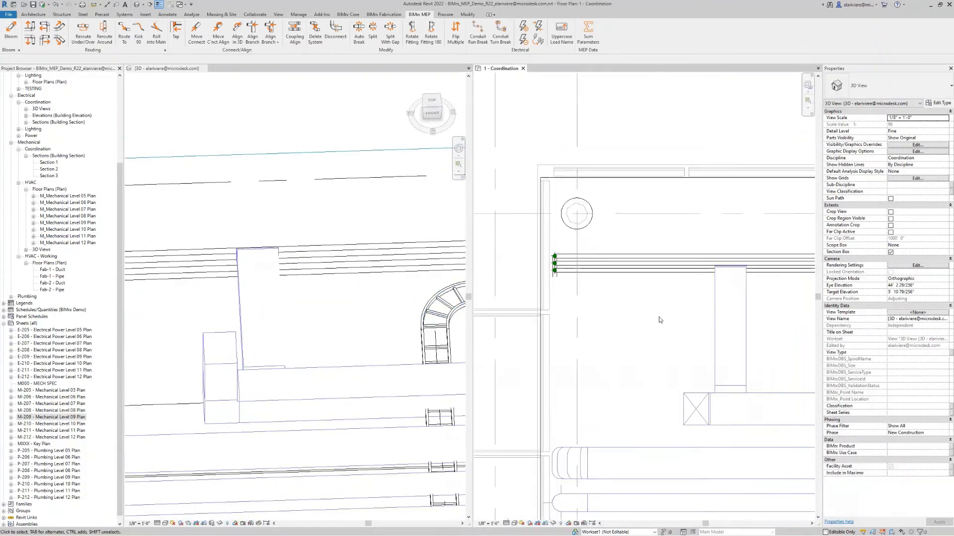
pyautogui.moveTo(660, 319); pyautogui.dragTo(602, 308, button='middle')
pyautogui.scroll(2, 681, 290)
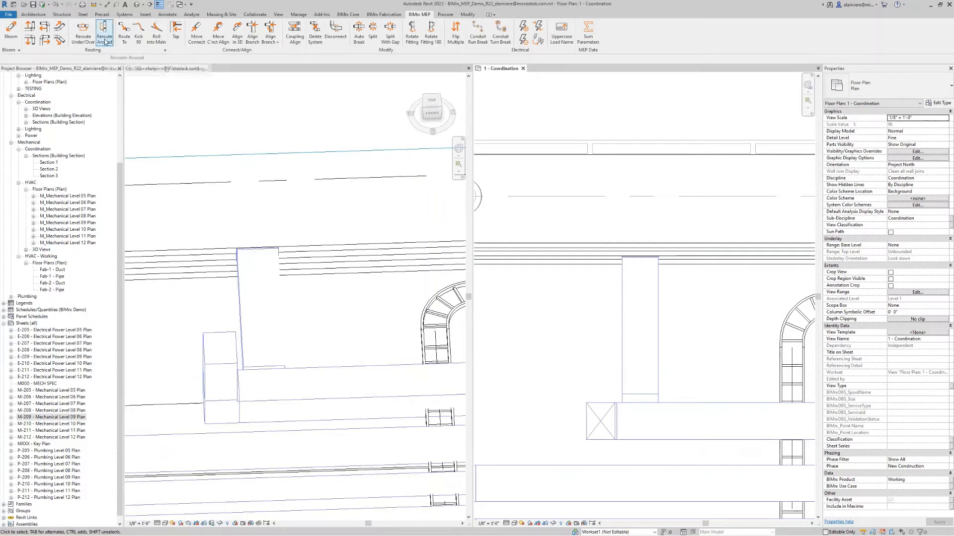
pyautogui.moveTo(609, 306); pyautogui.dragTo(563, 231)
pyautogui.click(418, 14)
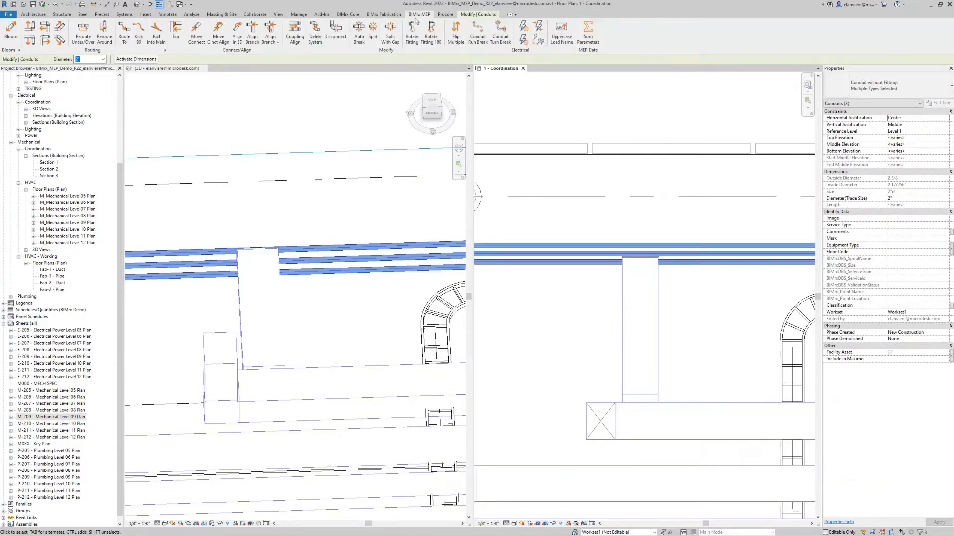
pyautogui.click(104, 35)
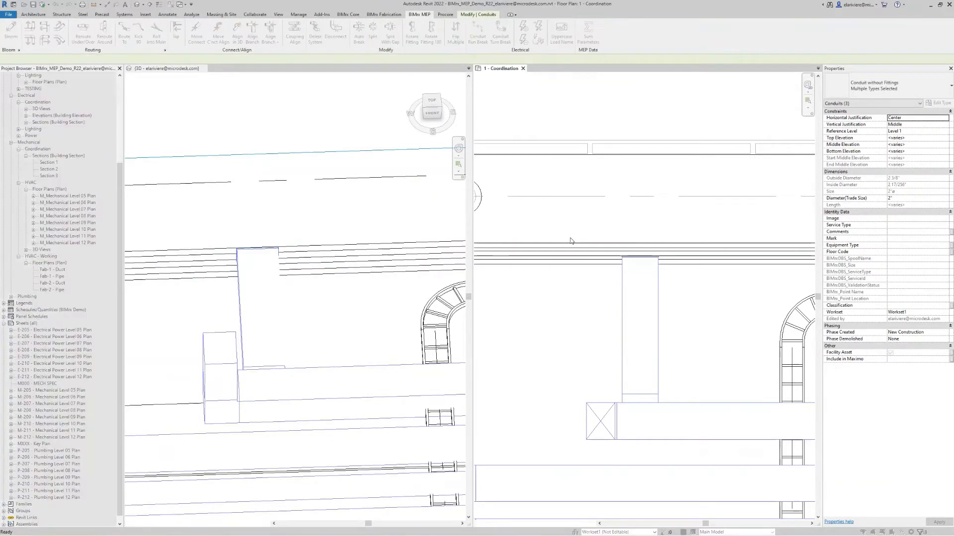
pyautogui.click(727, 260)
pyautogui.click(751, 265)
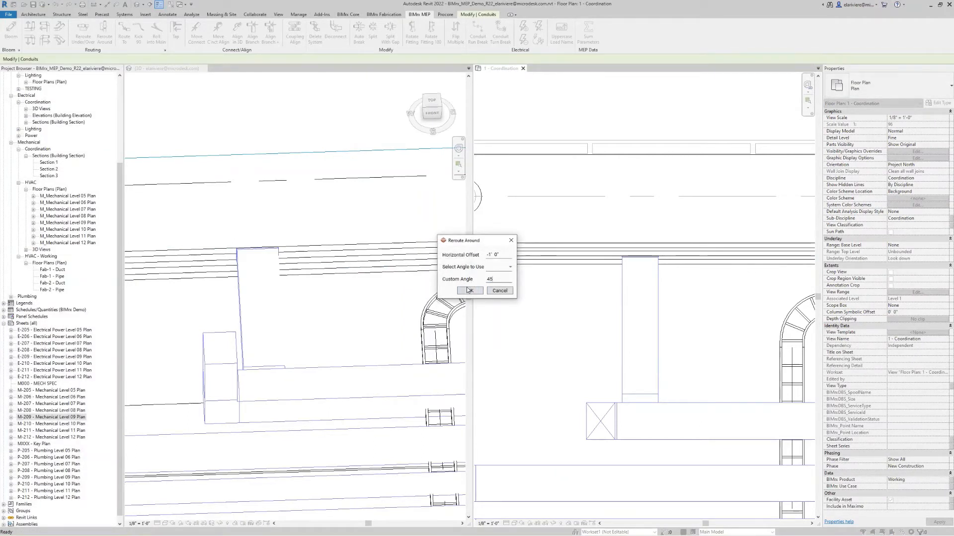
pyautogui.click(480, 291)
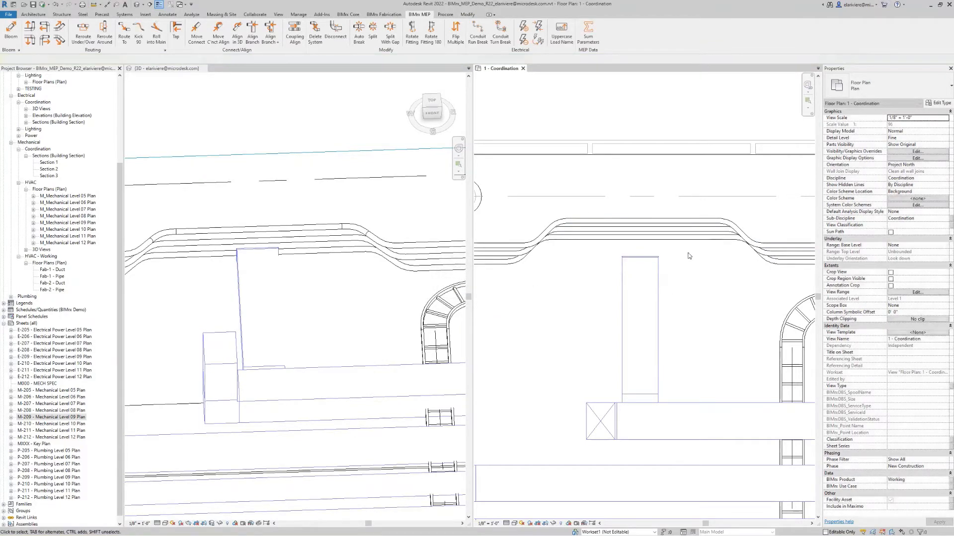
# Align the offset segments of the three rerouted conduits with the outermost one in the Coordination plan
pyautogui.press('a')
pyautogui.press('l')
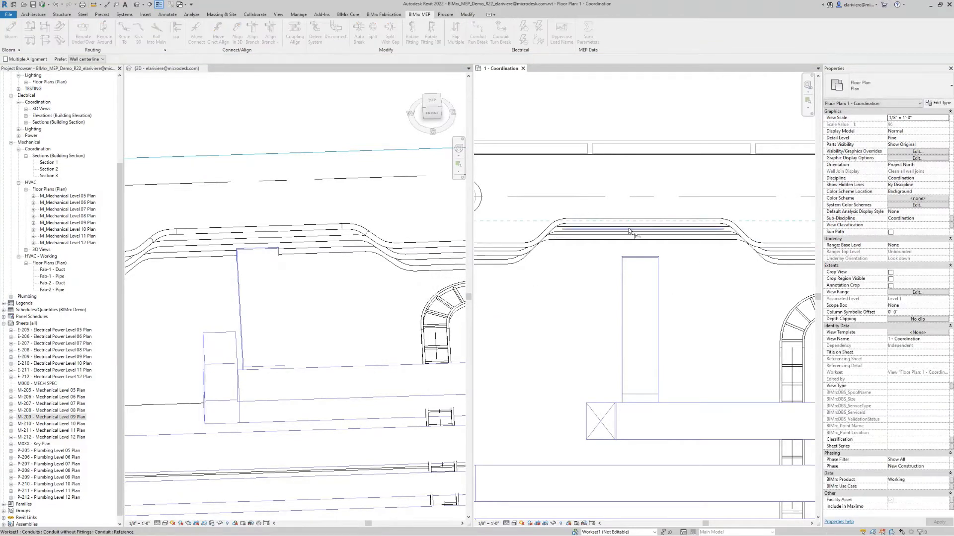
pyautogui.click(626, 236)
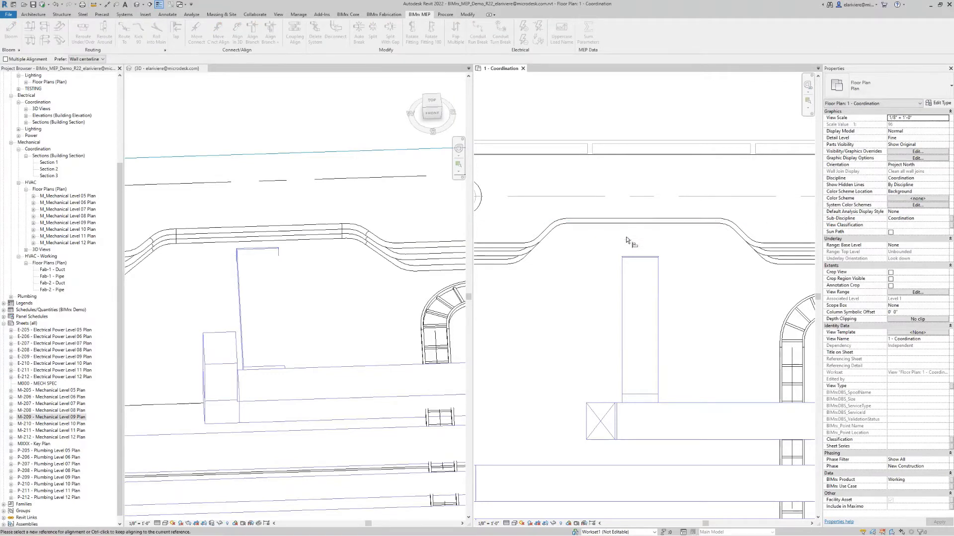
pyautogui.press('Escape')
# Reroute the three inner conduits under the branch duct at the far duct bend, using a -1' 0" vertical offset and custom angle 45
pyautogui.keyDown('shift'); pyautogui.moveTo(316, 277); pyautogui.dragTo(381, 277, button='middle'); pyautogui.keyUp('shift')
pyautogui.moveTo(316, 319); pyautogui.dragTo(392, 164, button='middle')
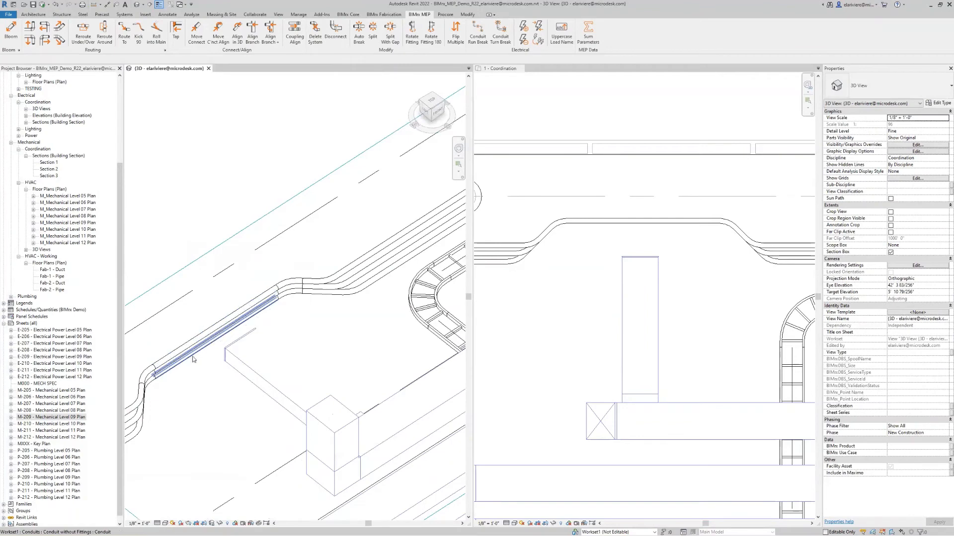
pyautogui.scroll(-4, 249, 332)
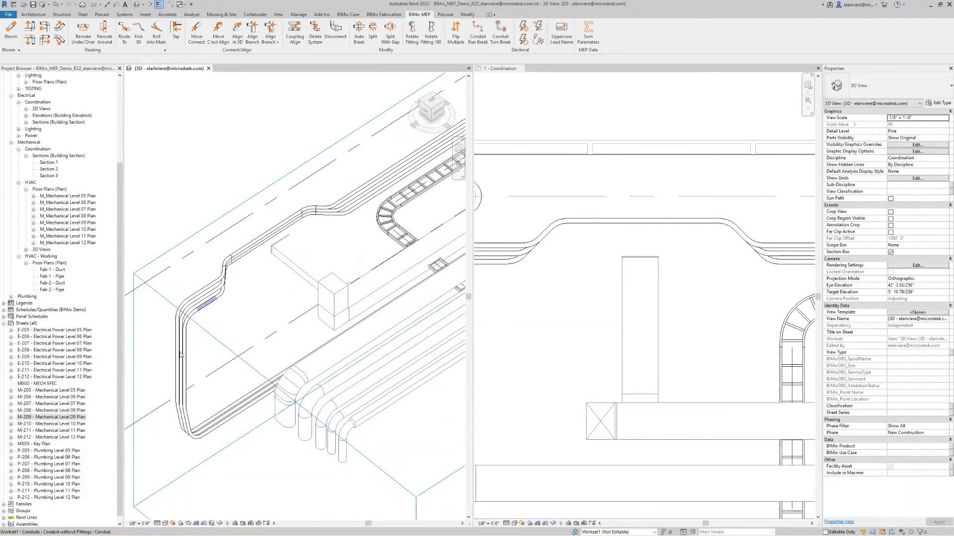
pyautogui.keyDown('shift'); pyautogui.moveTo(180, 354); pyautogui.dragTo(294, 327, button='middle'); pyautogui.keyUp('shift')
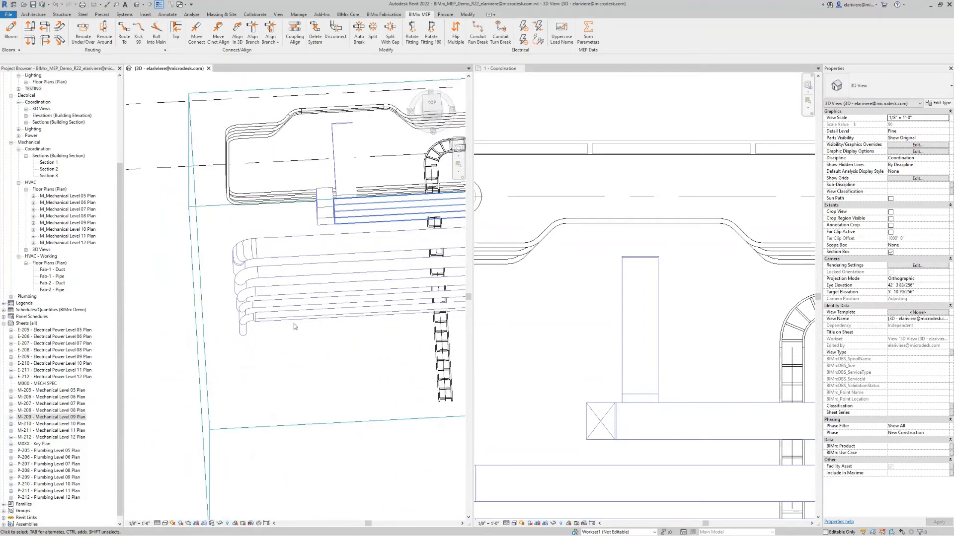
pyautogui.scroll(-3, 563, 330)
pyautogui.moveTo(563, 330); pyautogui.dragTo(391, 315, button='middle')
pyautogui.scroll(-1, 546, 324)
pyautogui.keyDown('shift'); pyautogui.moveTo(356, 283); pyautogui.dragTo(374, 271, button='middle'); pyautogui.keyUp('shift')
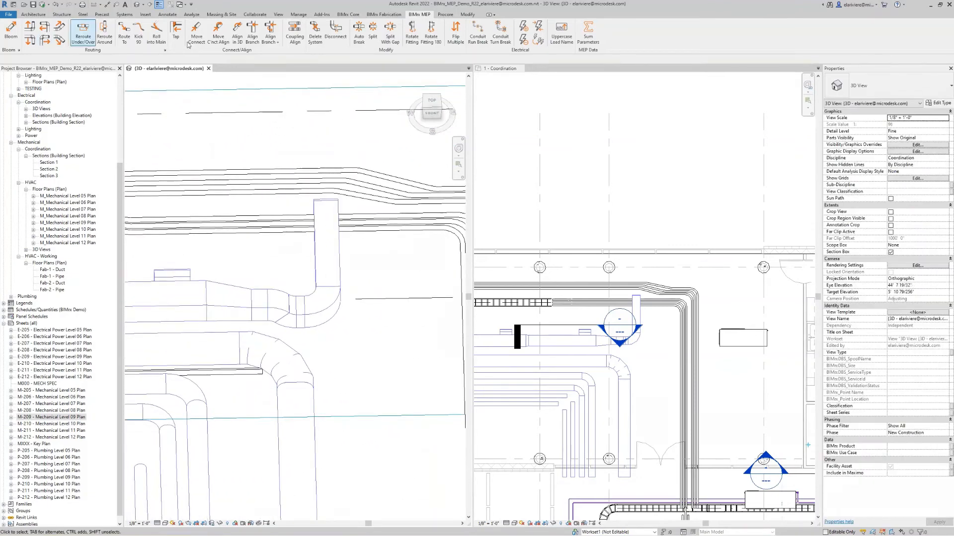
pyautogui.moveTo(266, 253); pyautogui.dragTo(217, 213)
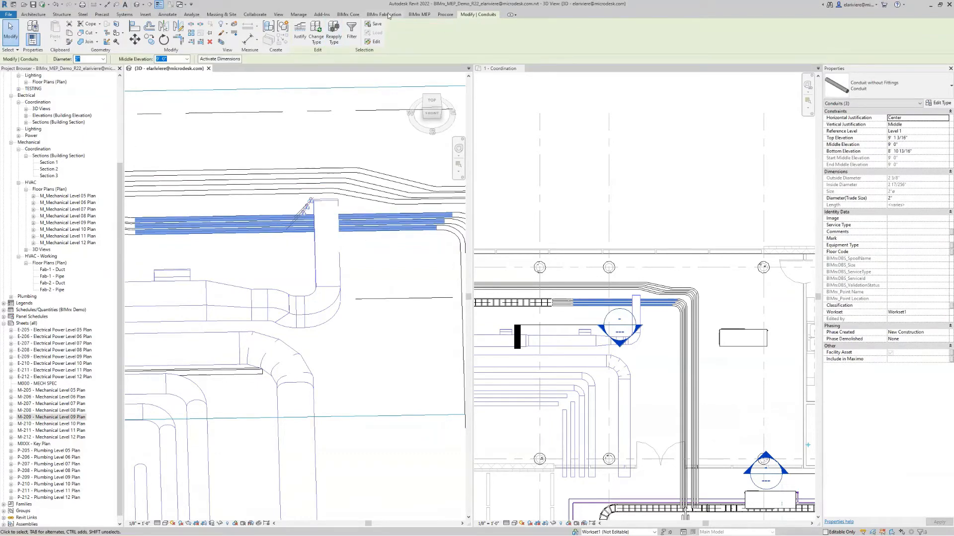
pyautogui.click(419, 14)
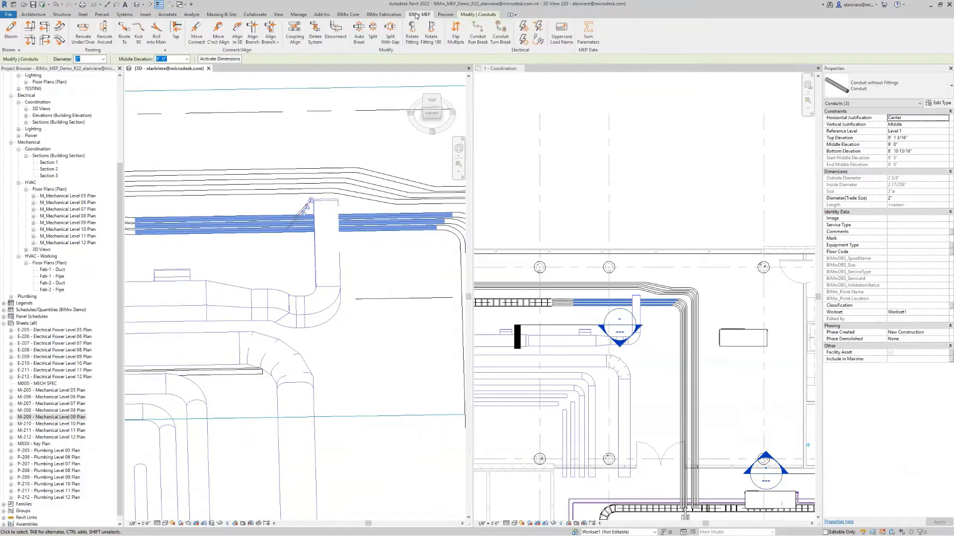
pyautogui.click(83, 32)
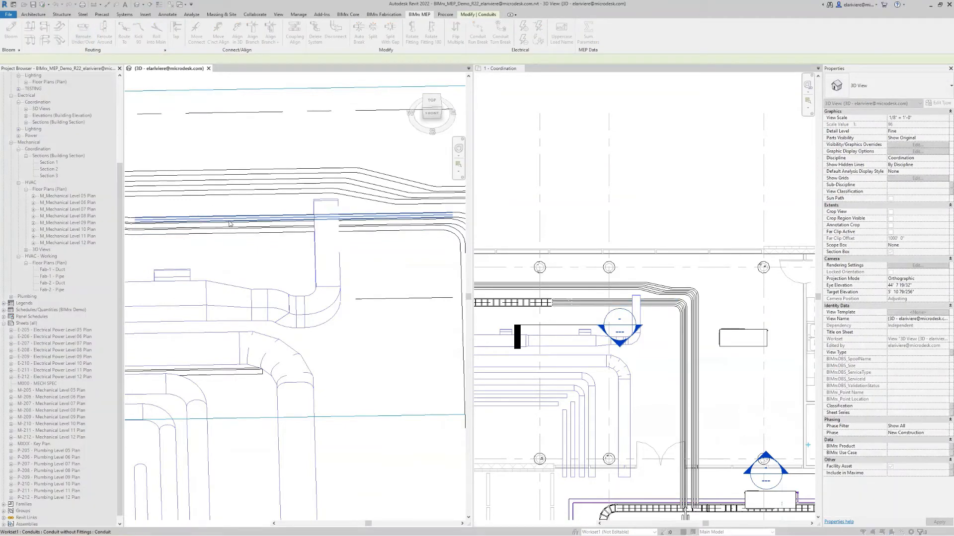
pyautogui.click(404, 219)
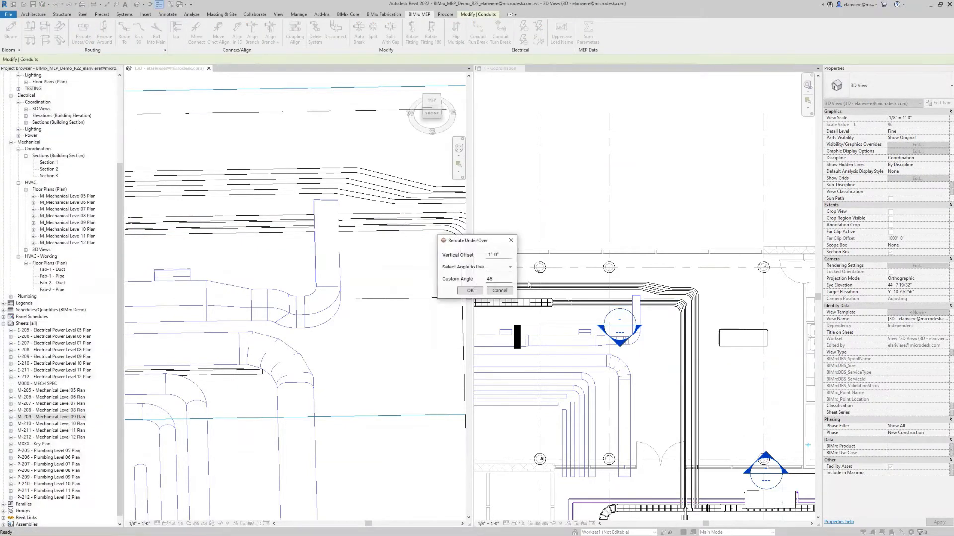
pyautogui.click(470, 291)
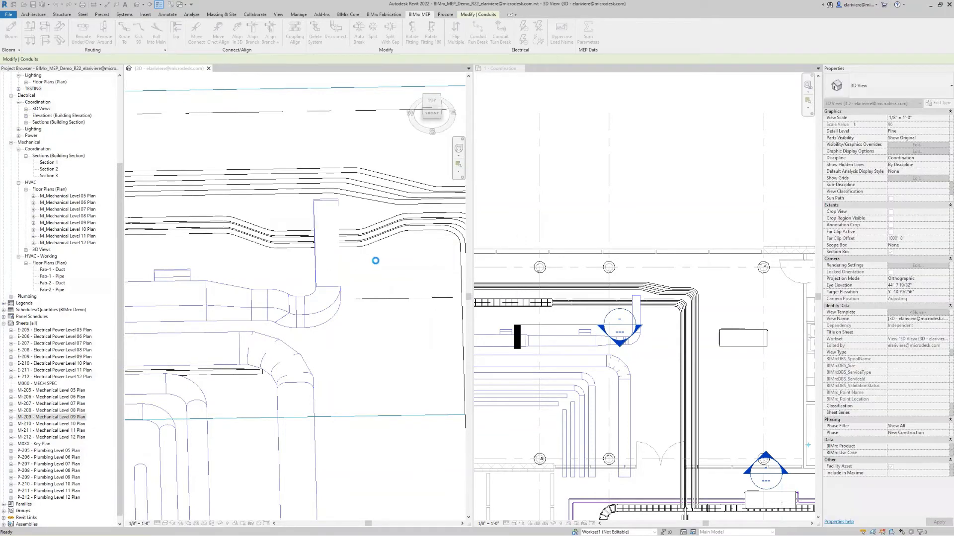
# Fit the 3D section box around the plumbing fixtures and piping in the rooms along the exterior wall, selected in the Coordination plan
pyautogui.keyDown('shift'); pyautogui.moveTo(385, 309); pyautogui.dragTo(374, 291, button='middle'); pyautogui.keyUp('shift')
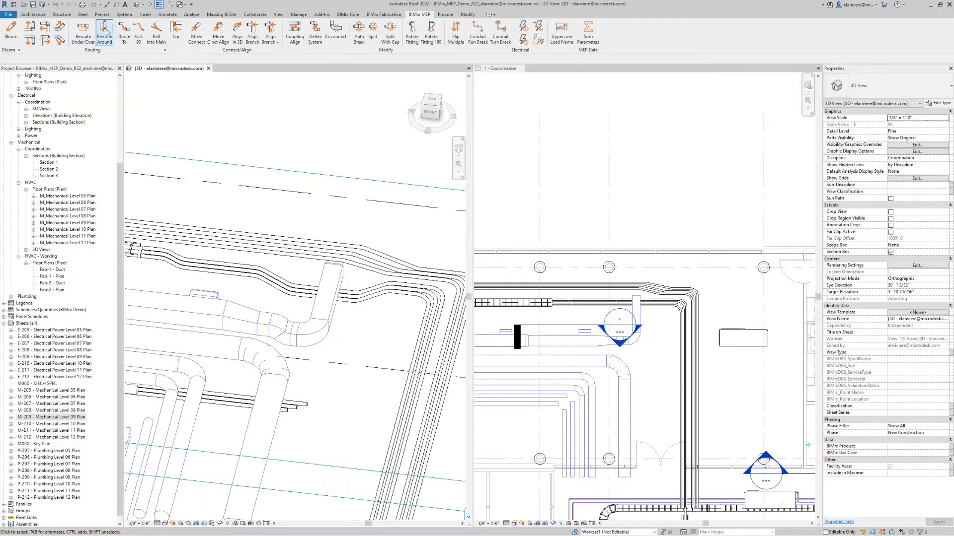
pyautogui.scroll(-4, 286, 147)
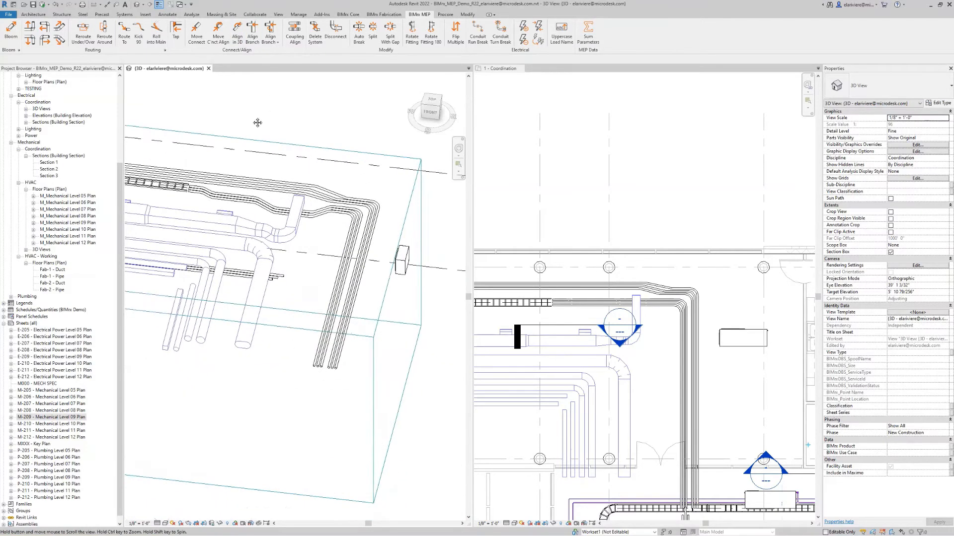
pyautogui.click(556, 216)
pyautogui.scroll(-4, 556, 215)
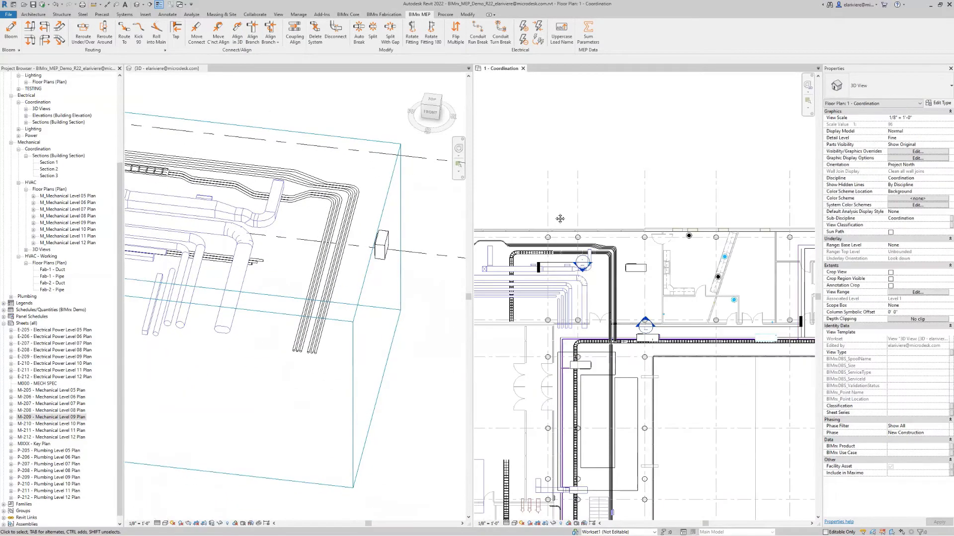
pyautogui.moveTo(590, 183); pyautogui.dragTo(772, 314)
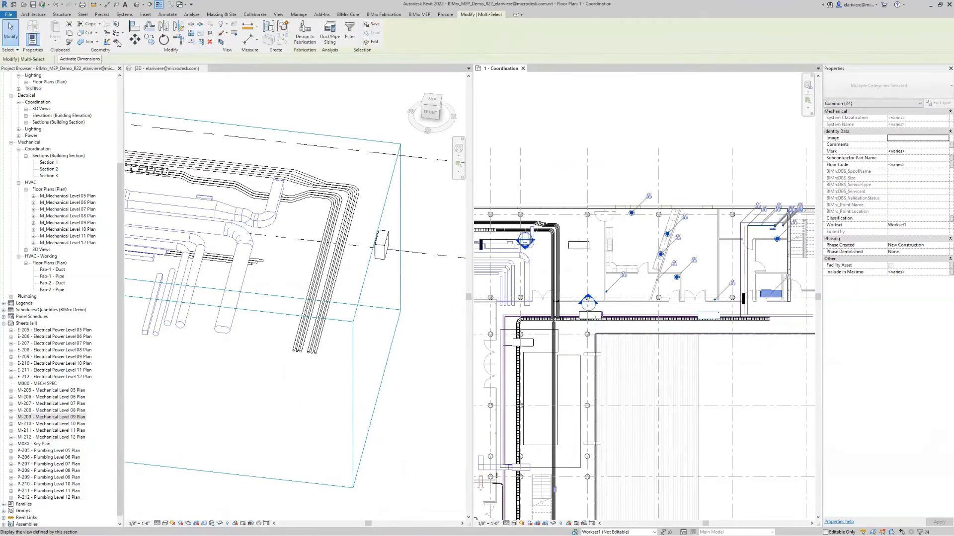
pyautogui.click(221, 42)
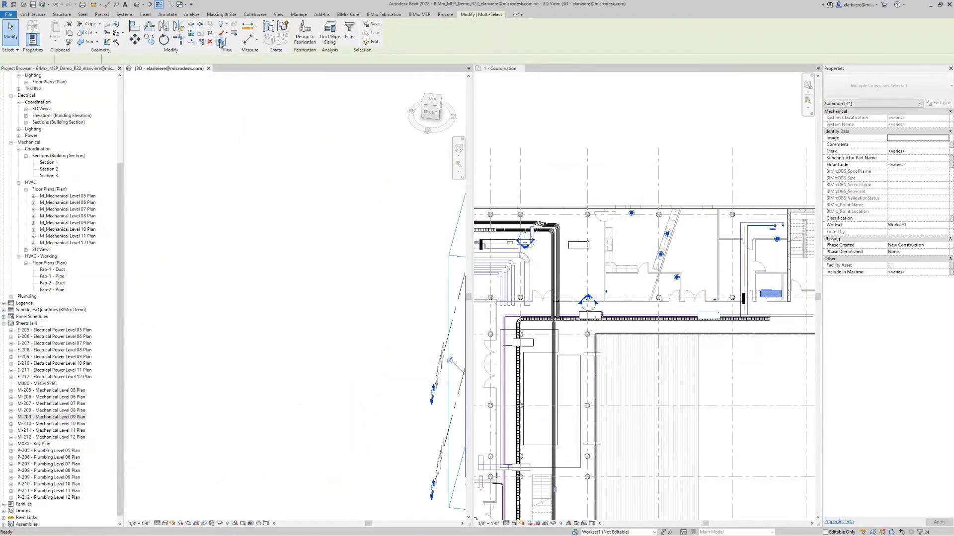
# Lower the top of the 3D section box to cut off the upper-level elements above the floor drains
pyautogui.click(338, 220)
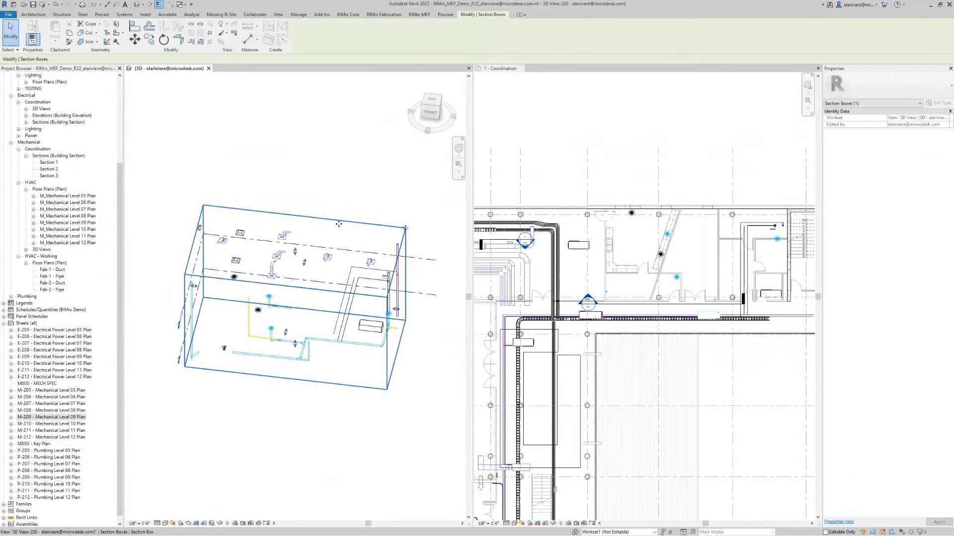
pyautogui.moveTo(297, 274); pyautogui.dragTo(297, 294)
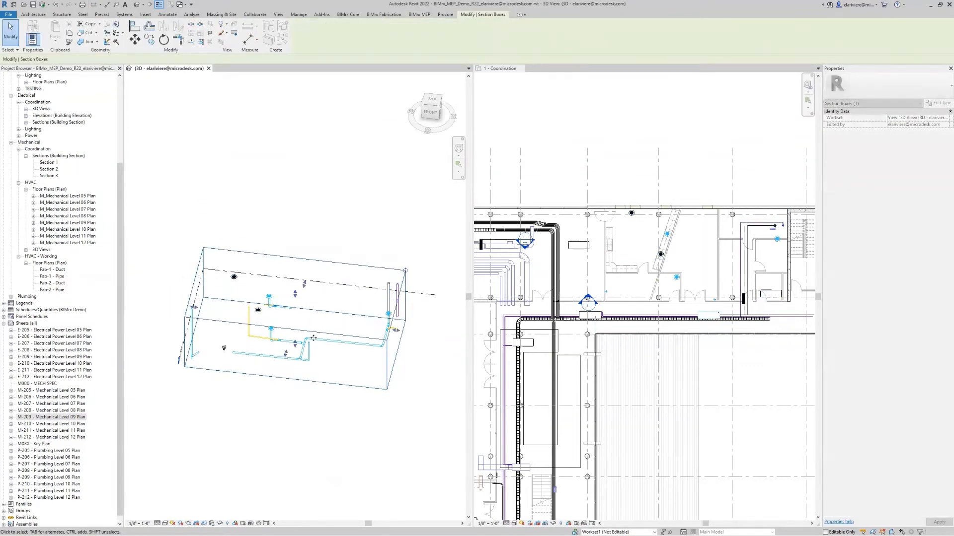
pyautogui.click(331, 368)
# Try Bloom on the unconnected floor drain, checking the nearby sloped drainage pipe's type and system, and undo the bloom
pyautogui.scroll(4, 321, 369)
pyautogui.keyDown('shift'); pyautogui.moveTo(320, 370); pyautogui.dragTo(305, 271, button='middle'); pyautogui.keyUp('shift')
pyautogui.keyDown('shift'); pyautogui.moveTo(156, 278); pyautogui.dragTo(226, 257, button='middle'); pyautogui.keyUp('shift')
pyautogui.scroll(2, 225, 243)
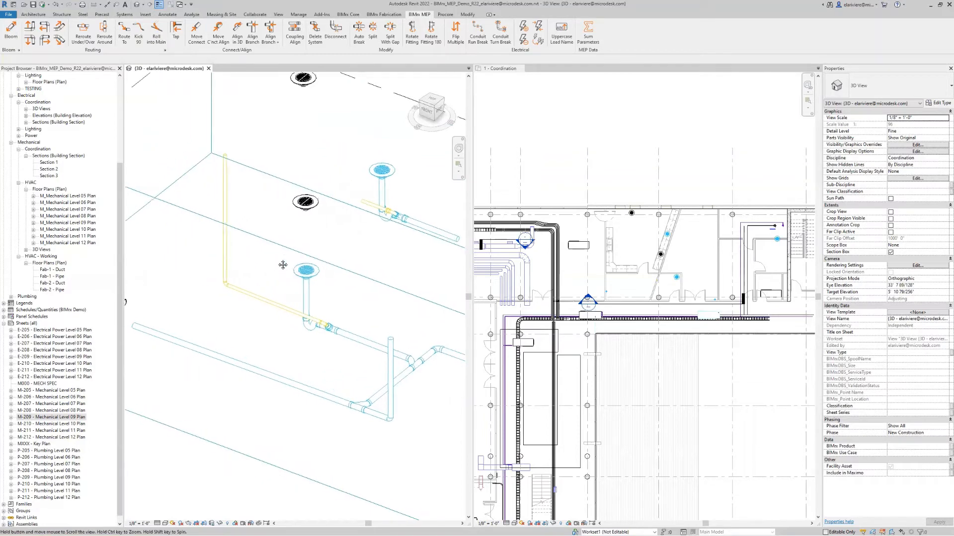
pyautogui.scroll(2, 278, 264)
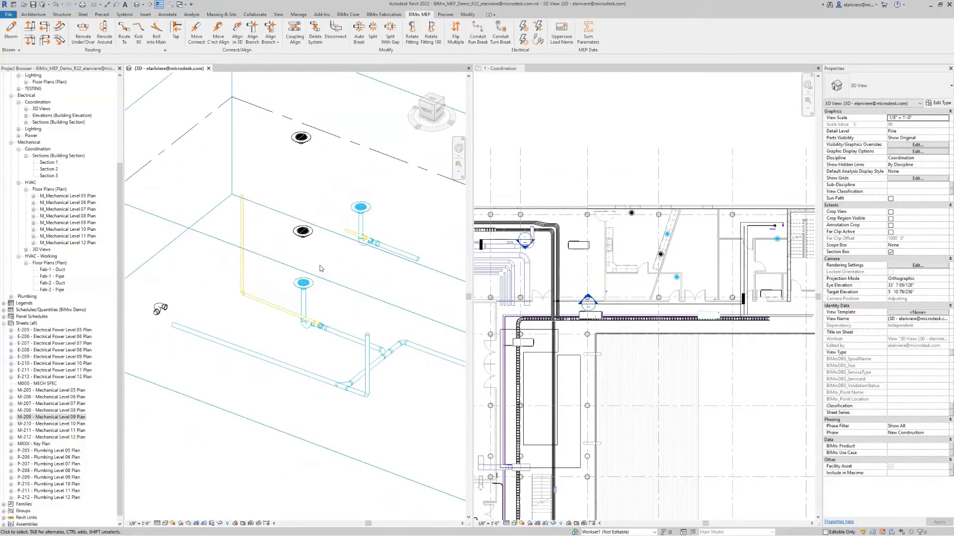
pyautogui.click(306, 236)
pyautogui.click(402, 255)
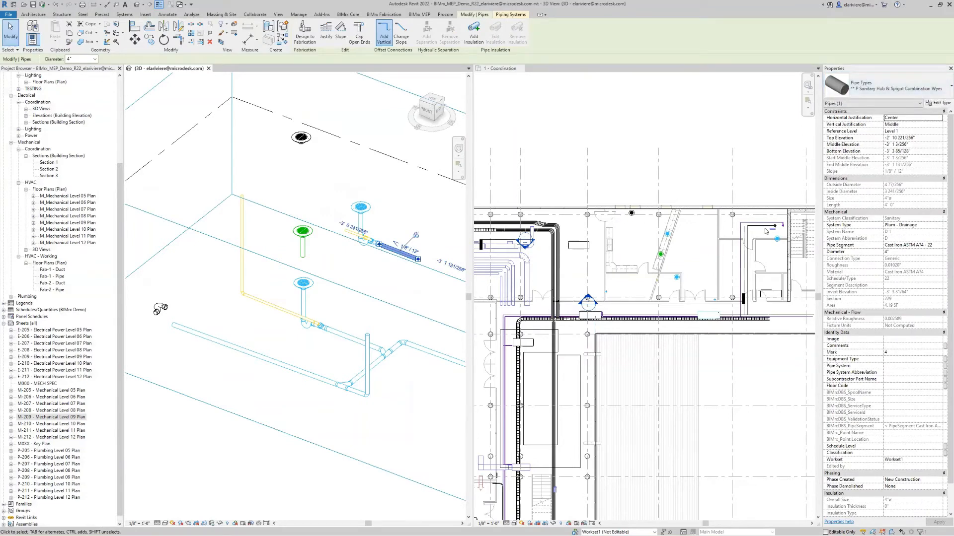
pyautogui.click(338, 204)
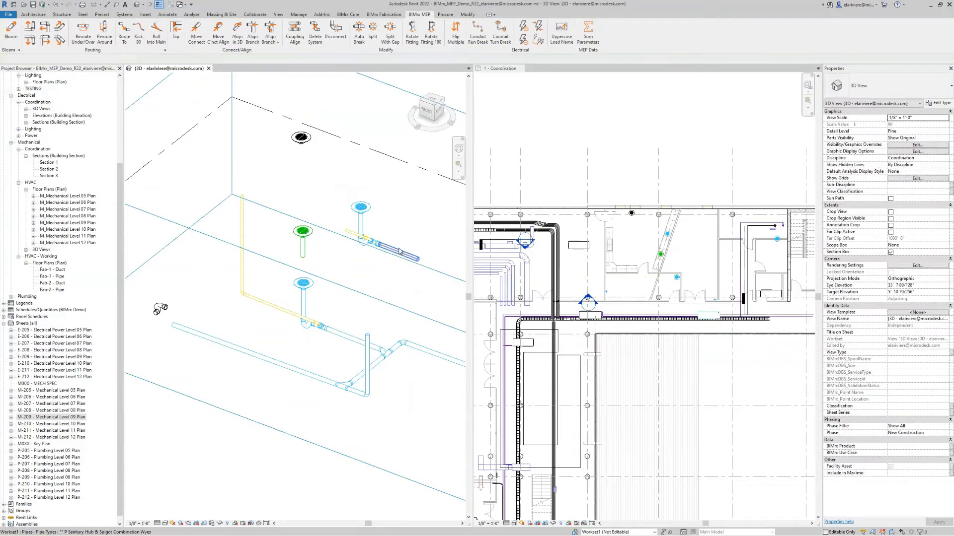
pyautogui.hotkey('ctrl', 'z')
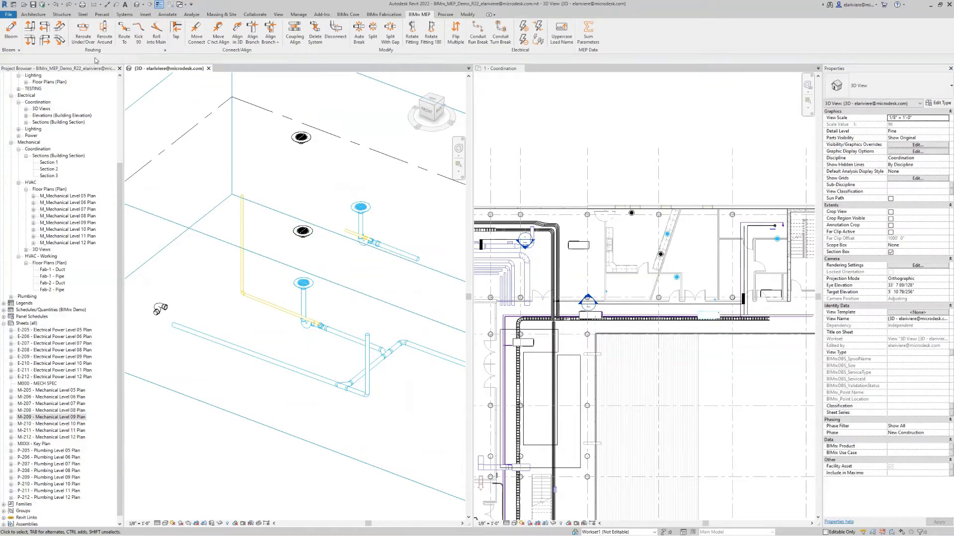
# Set the pipe Bloom settings for the Sanitary classification to system type Plum - Drainage and pipe type ** P Drainage
pyautogui.click(19, 50)
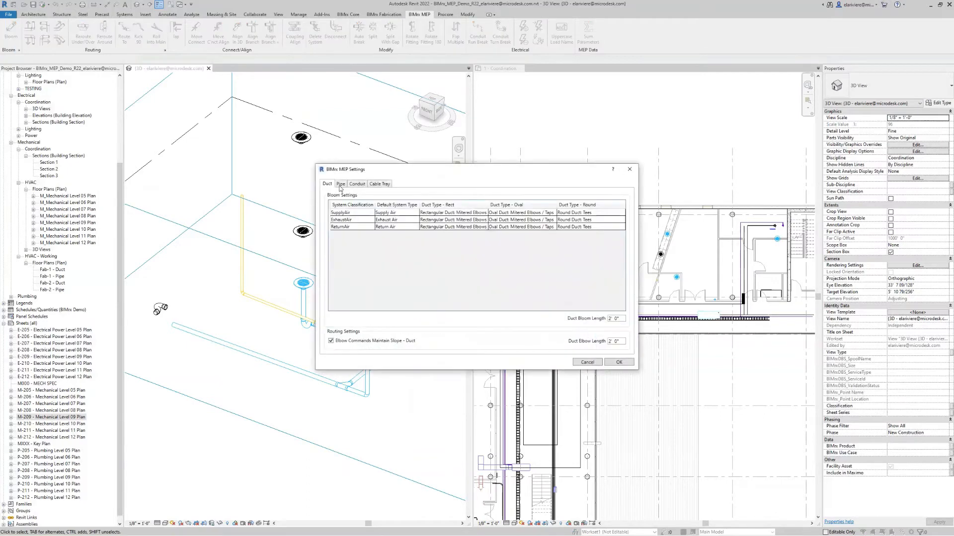
pyautogui.click(341, 184)
pyautogui.click(385, 229)
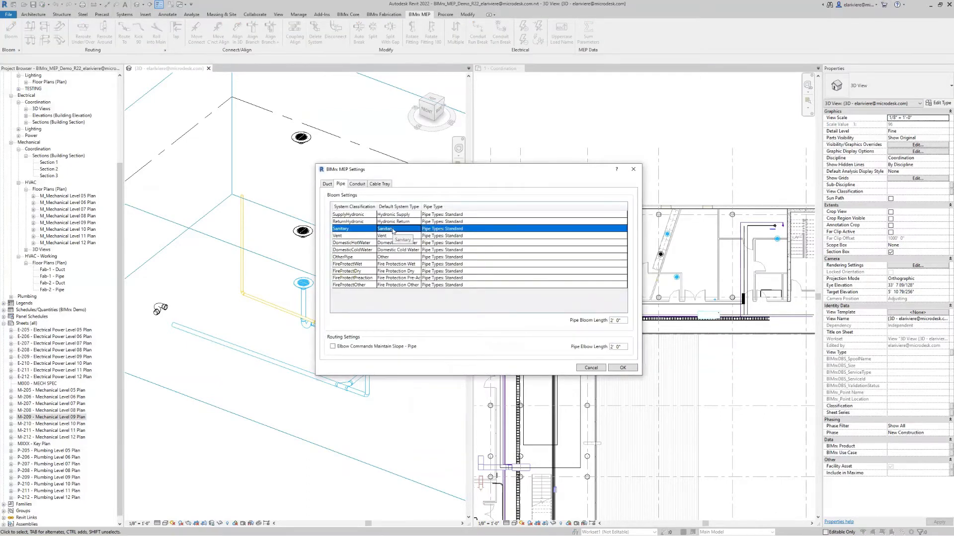
pyautogui.click(417, 230)
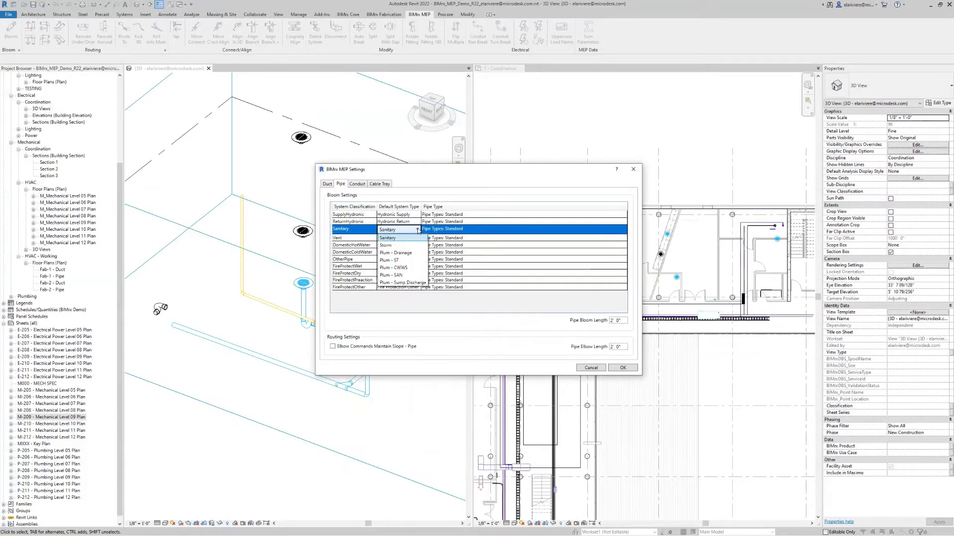
pyautogui.click(410, 254)
pyautogui.click(615, 231)
pyautogui.click(615, 231)
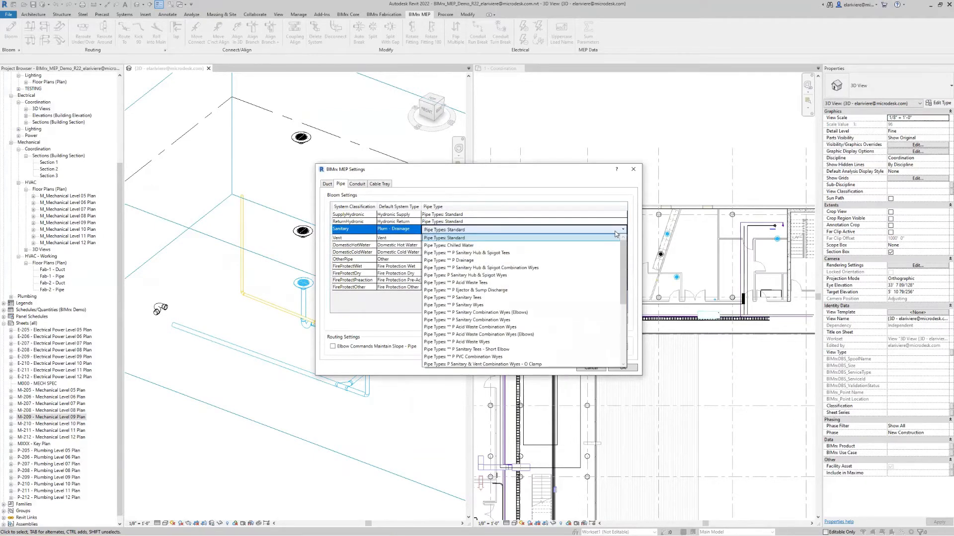
pyautogui.click(485, 261)
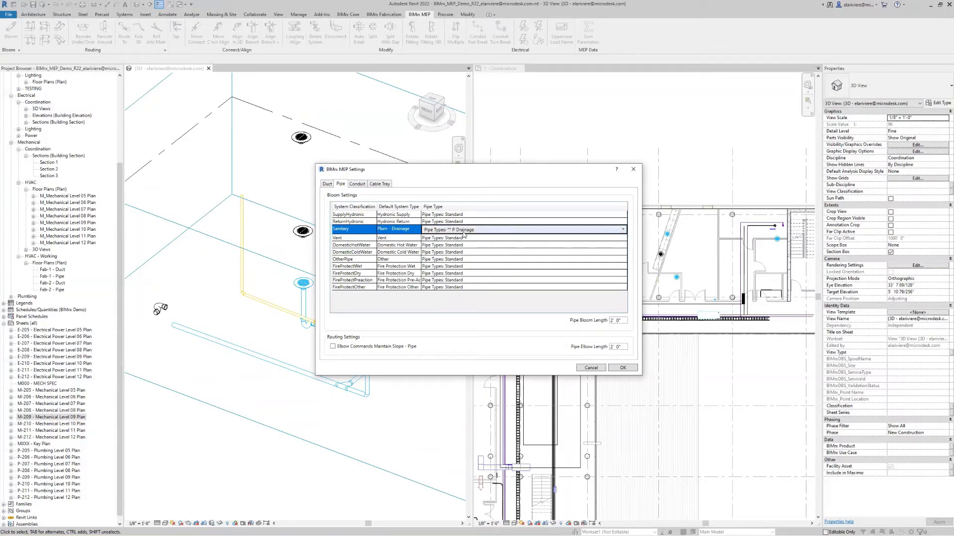
pyautogui.click(623, 369)
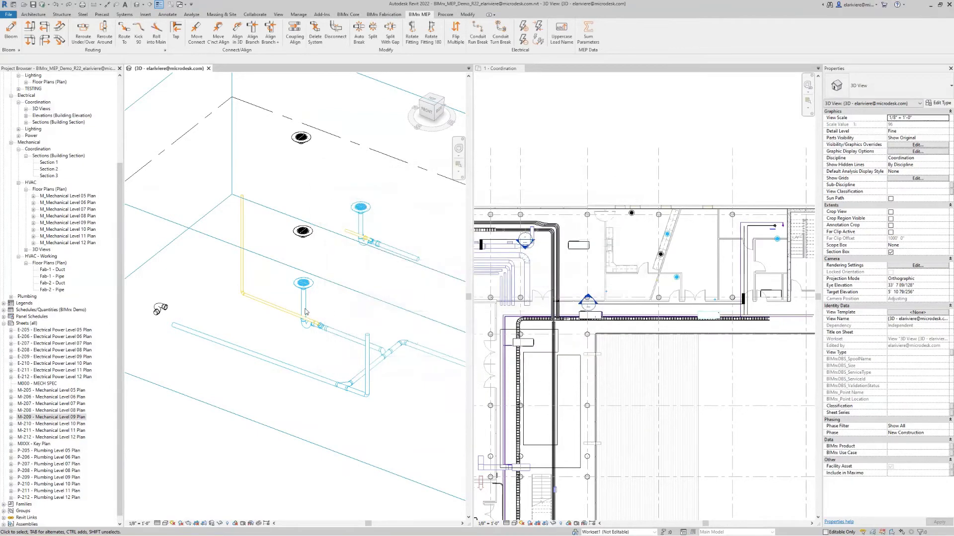
# Bloom a drop pipe from the unconnected floor drain, then add an elbow at its end with a short outgoing pipe
pyautogui.click(344, 279)
pyautogui.click(218, 36)
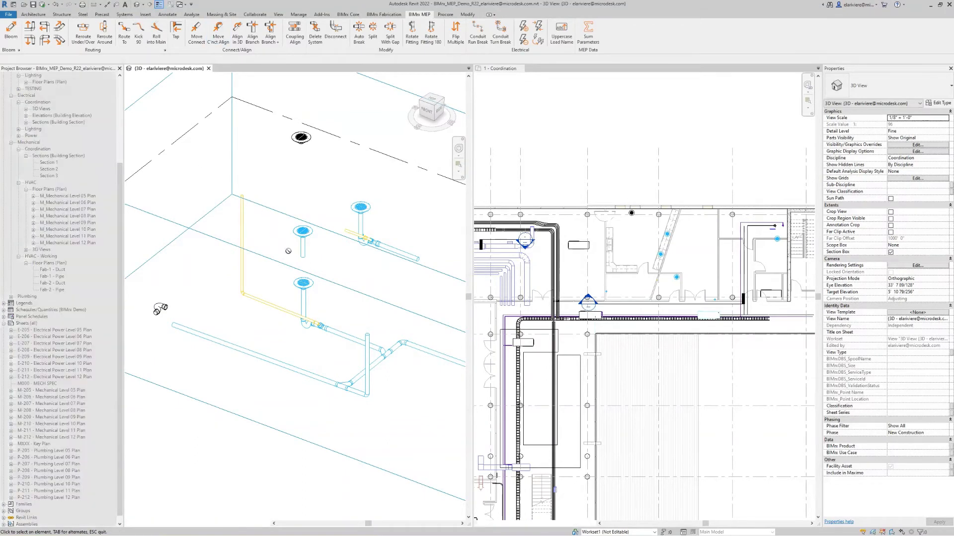
pyautogui.click(304, 252)
pyautogui.click(167, 309)
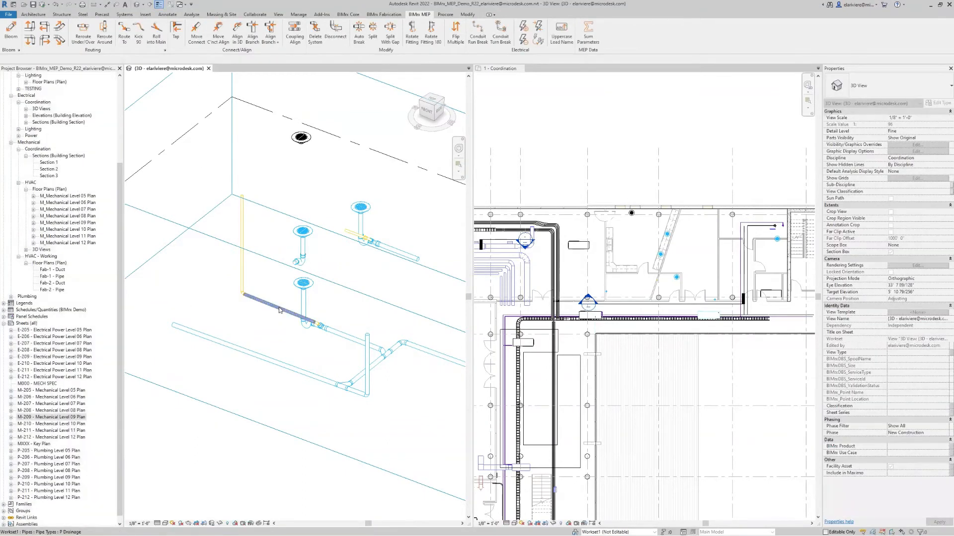
pyautogui.press('b')
pyautogui.press('l')
pyautogui.click(304, 260)
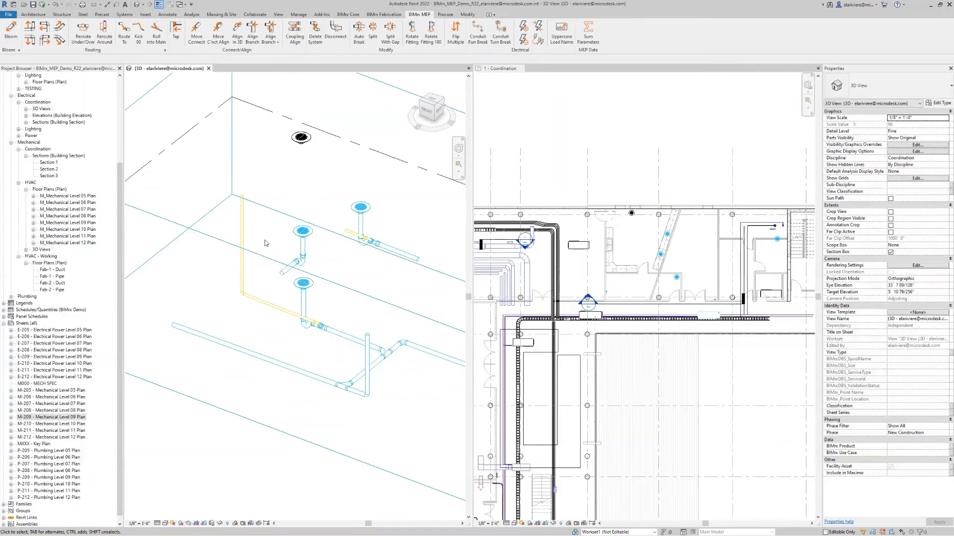
# Rotate the new elbow and its outgoing pipe below the floor drain with Rotate Fitting, by 90° and then 180°
pyautogui.moveTo(272, 246); pyautogui.dragTo(325, 287)
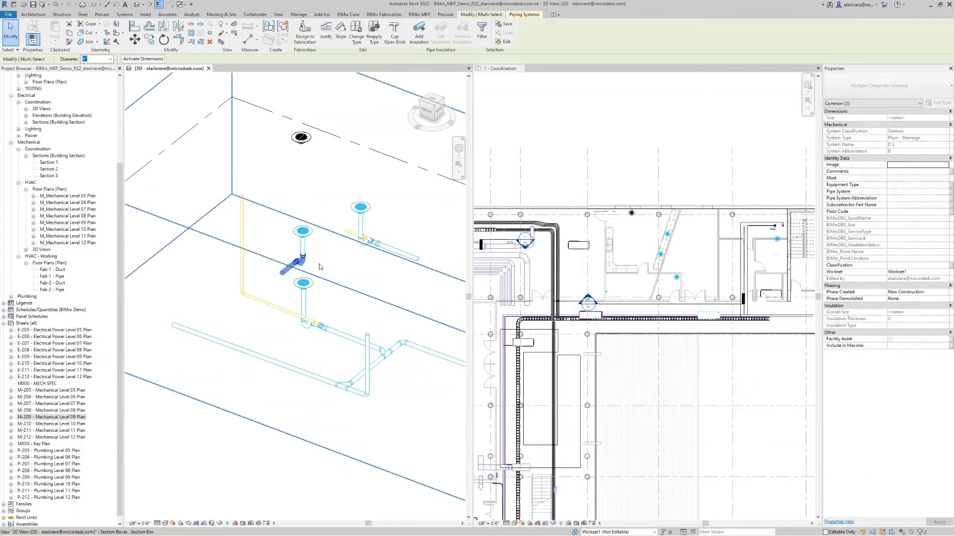
pyautogui.click(420, 15)
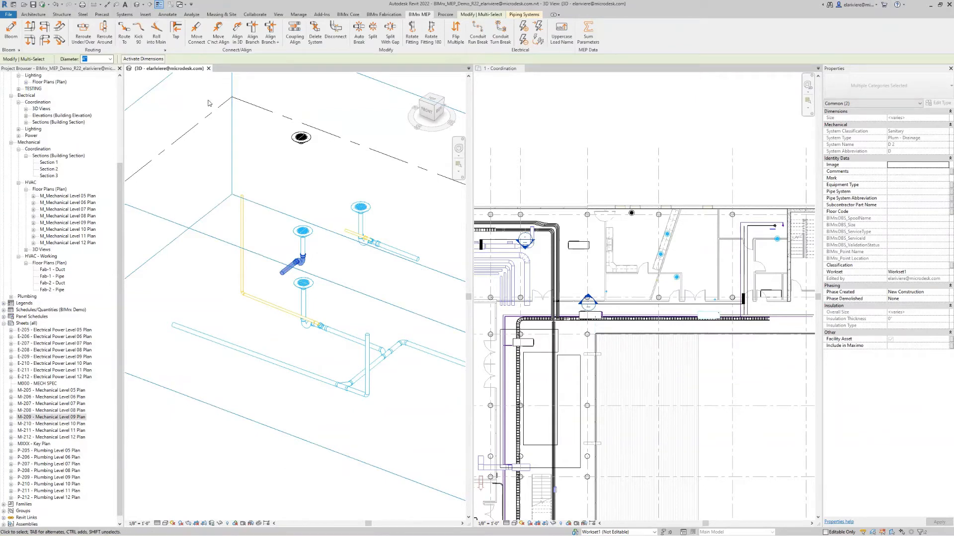
pyautogui.click(411, 35)
pyautogui.click(304, 249)
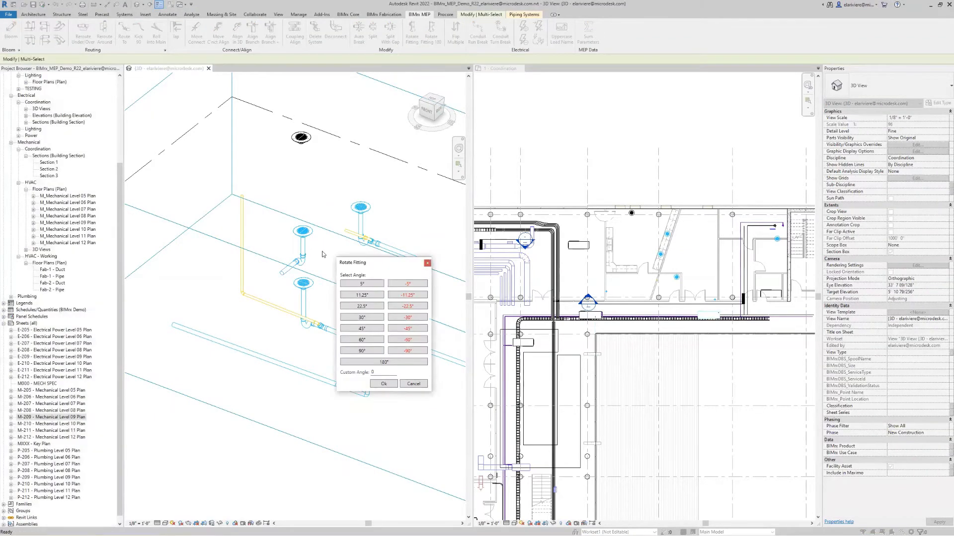
pyautogui.click(379, 354)
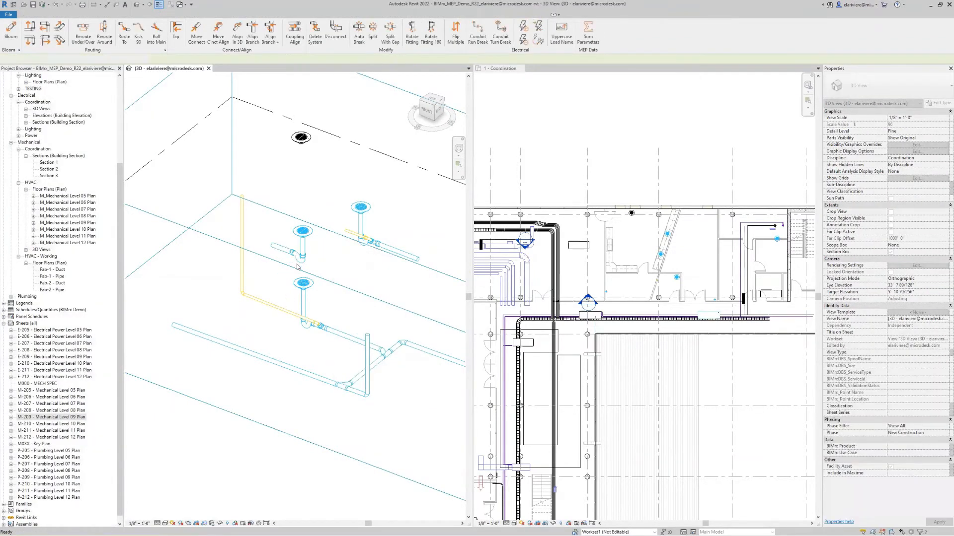
pyautogui.press('Return')
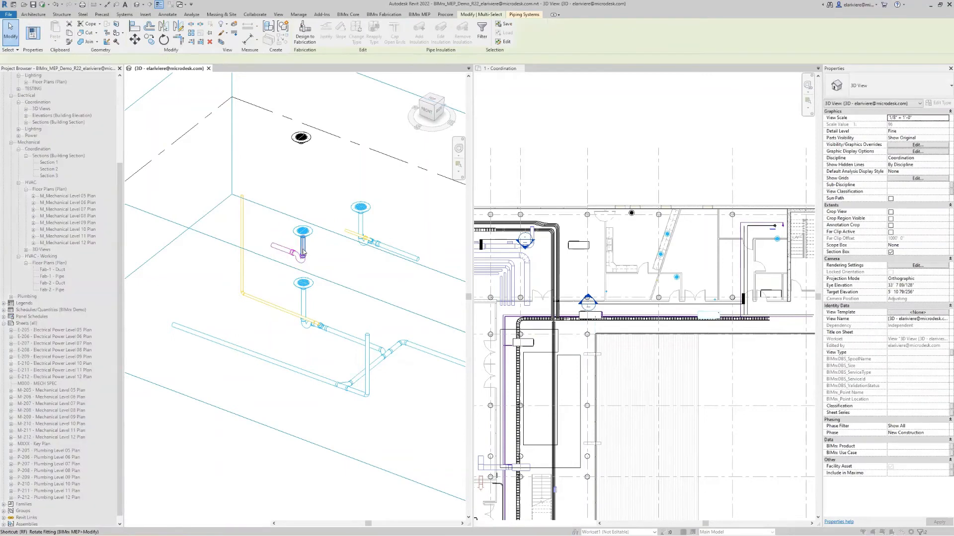
pyautogui.click(303, 258)
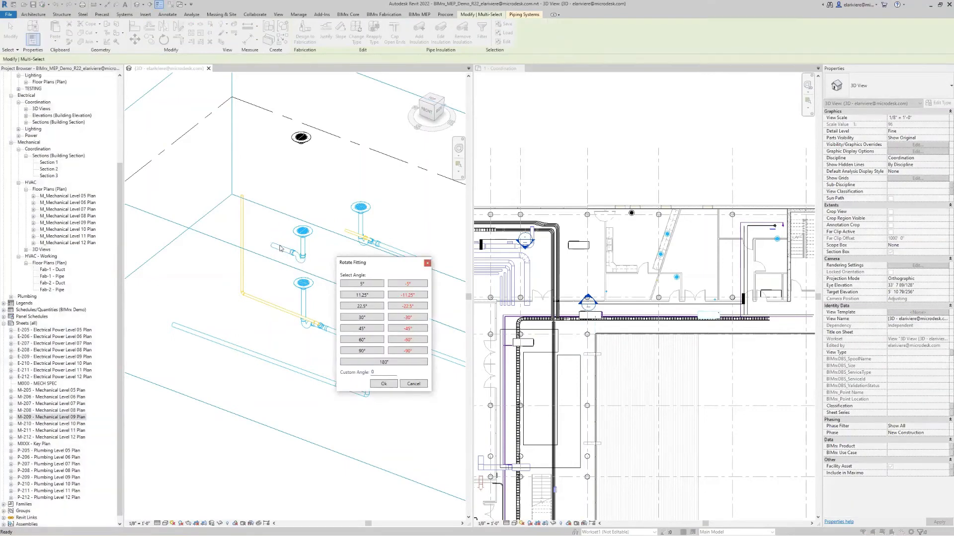
pyautogui.click(396, 362)
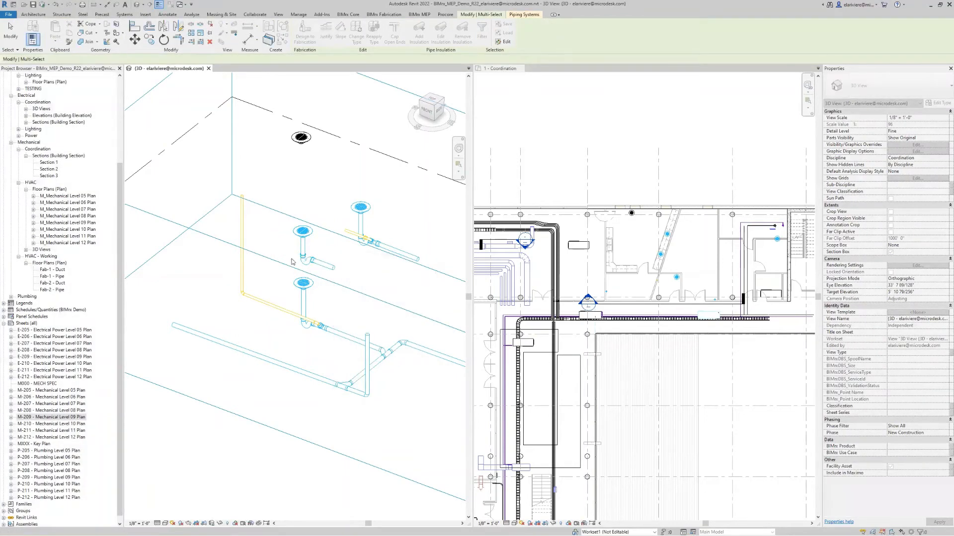
# Bloom the elbow at the end of the drainage main into a branch fitting with a short pipe continuing the diagonal run
pyautogui.scroll(-1, 370, 290)
pyautogui.moveTo(370, 290); pyautogui.dragTo(271, 275, button='middle')
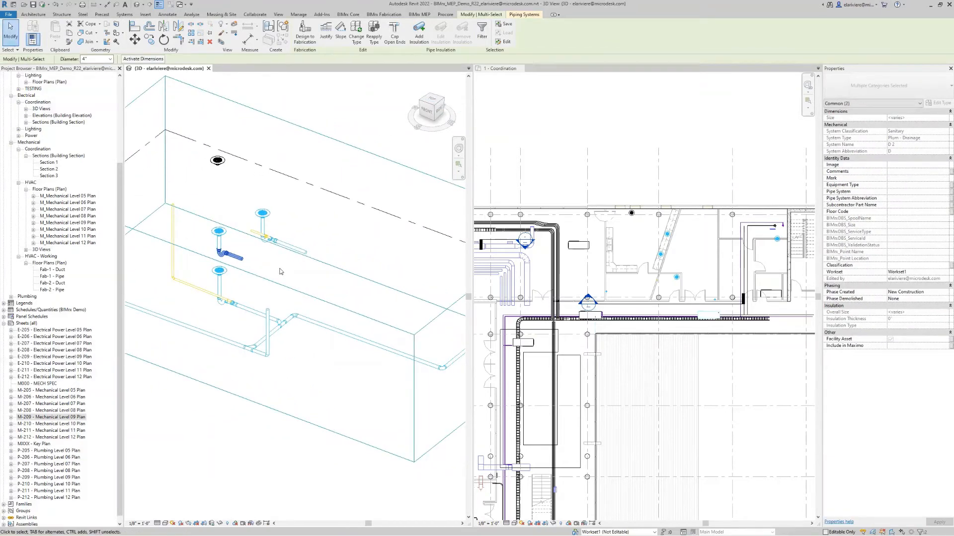
pyautogui.click(280, 271)
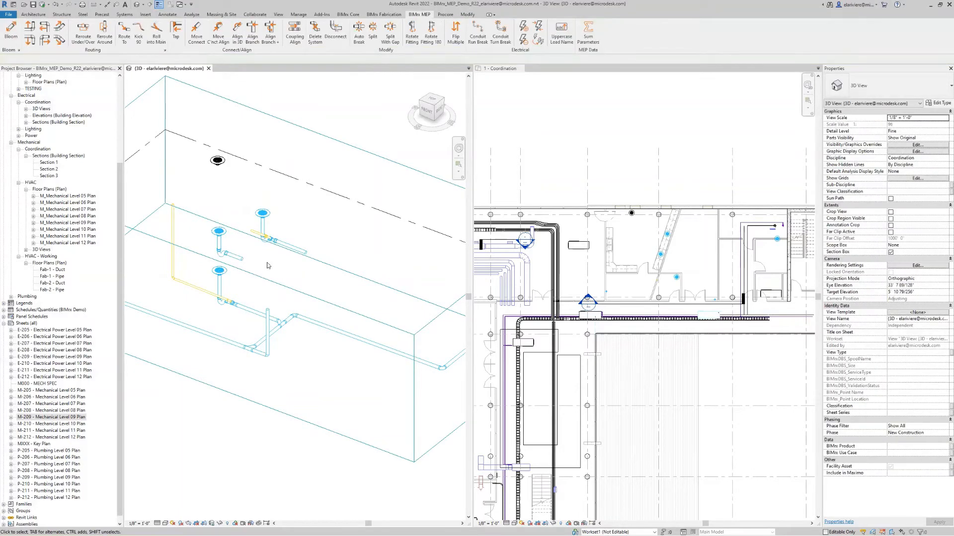
pyautogui.scroll(3, 301, 312)
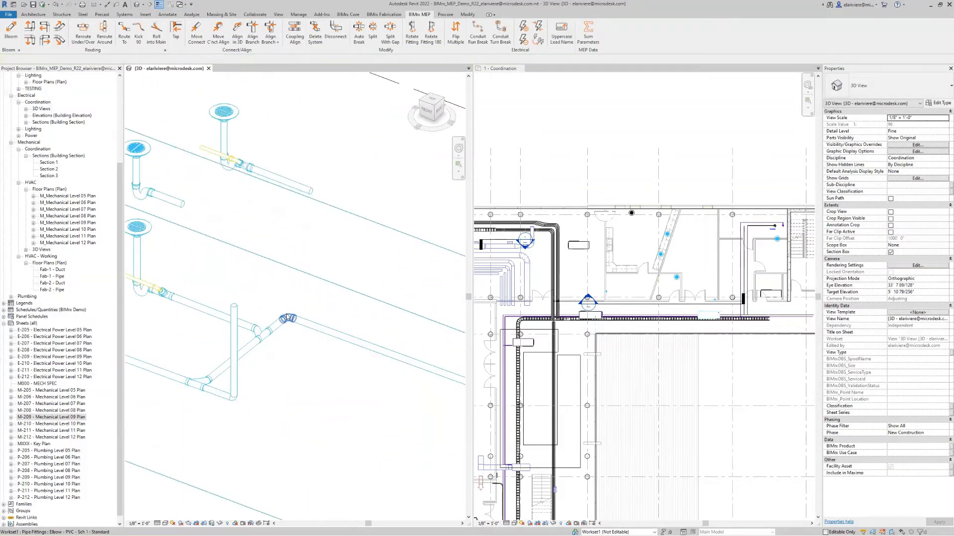
pyautogui.click(287, 317)
pyautogui.click(295, 308)
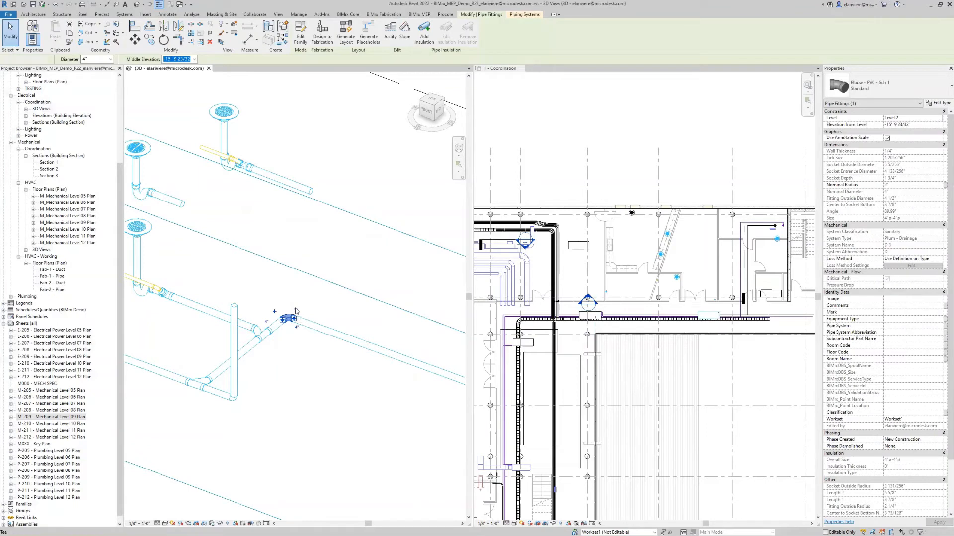
pyautogui.press('Escape')
pyautogui.press('b')
pyautogui.press('l')
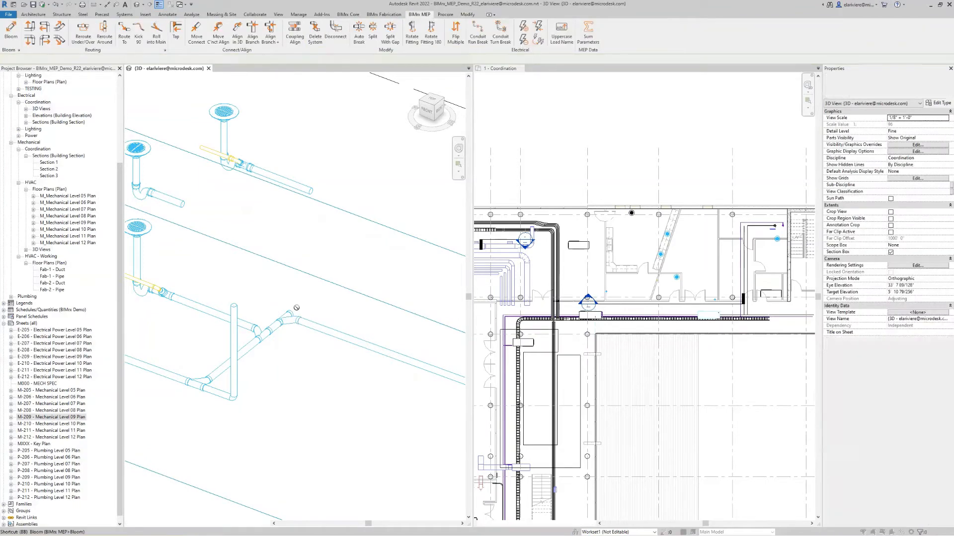
pyautogui.click(294, 316)
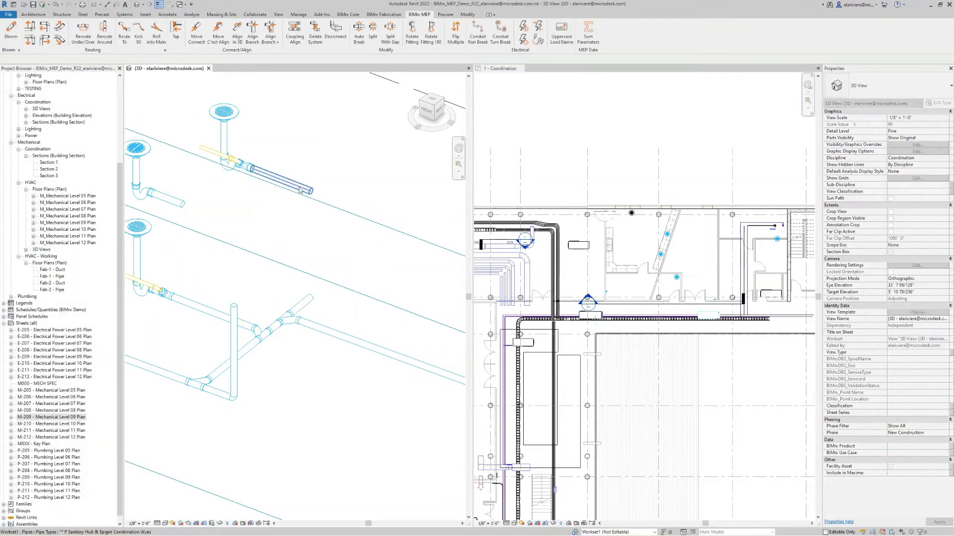
# Extend the far floor drain's open vent pipe with an elbow and vertical riser, then another elbow and short pipe on top
pyautogui.scroll(-2, 351, 245)
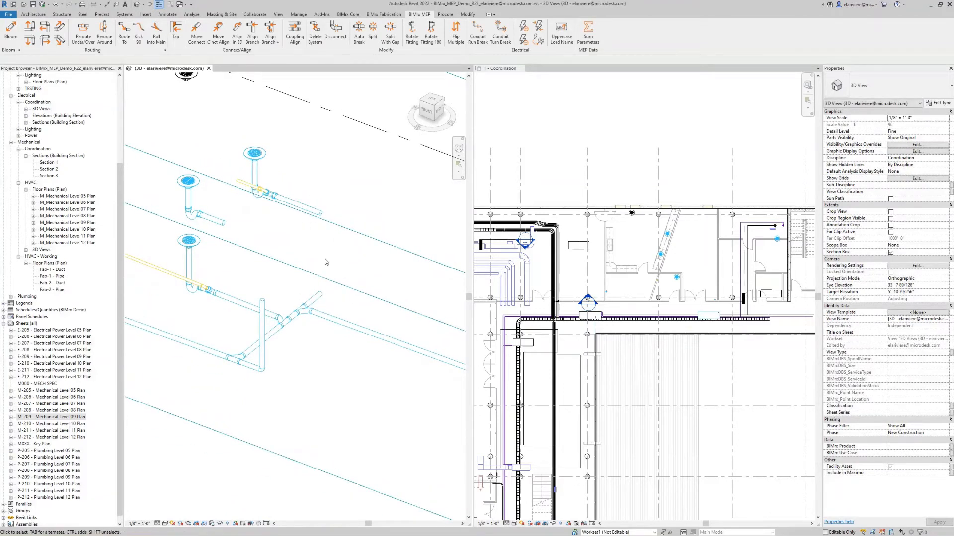
pyautogui.keyDown('shift'); pyautogui.moveTo(325, 261); pyautogui.dragTo(350, 232, button='middle'); pyautogui.keyUp('shift')
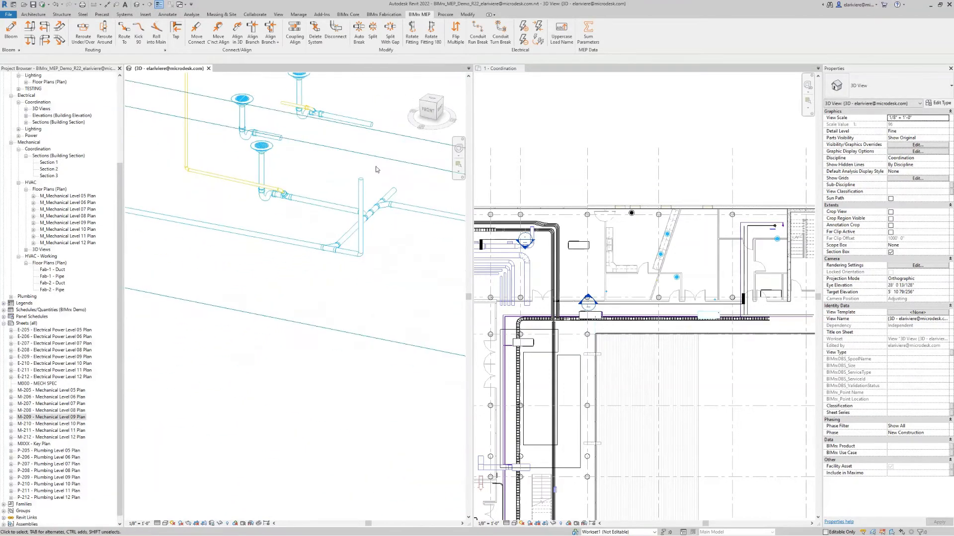
pyautogui.moveTo(374, 151); pyautogui.dragTo(304, 196, button='middle')
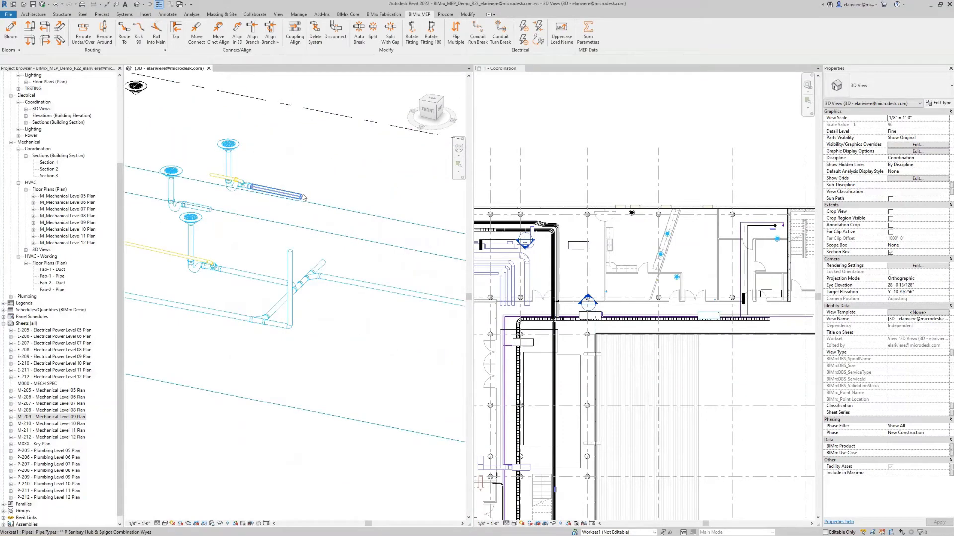
pyautogui.click(344, 295)
pyautogui.keyDown('shift'); pyautogui.moveTo(344, 300); pyautogui.dragTo(323, 302, button='middle'); pyautogui.keyUp('shift')
pyautogui.click(356, 160)
pyautogui.moveTo(346, 163); pyautogui.dragTo(373, 207, button='middle')
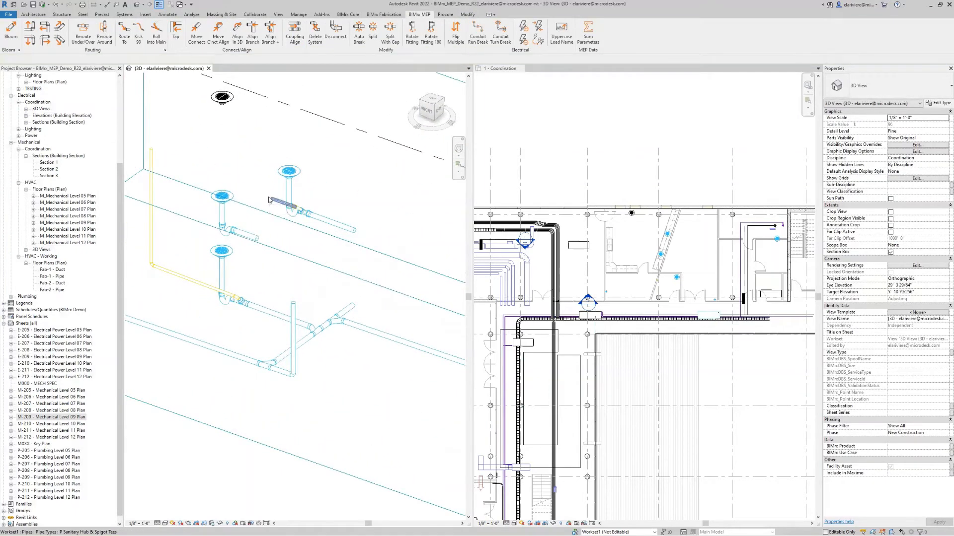
pyautogui.press('p')
pyautogui.press('i')
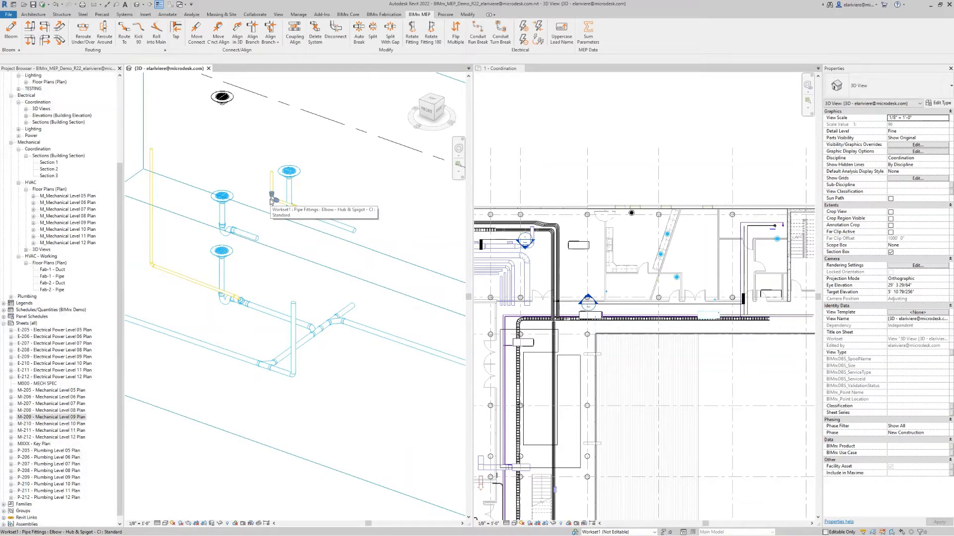
pyautogui.press('Return')
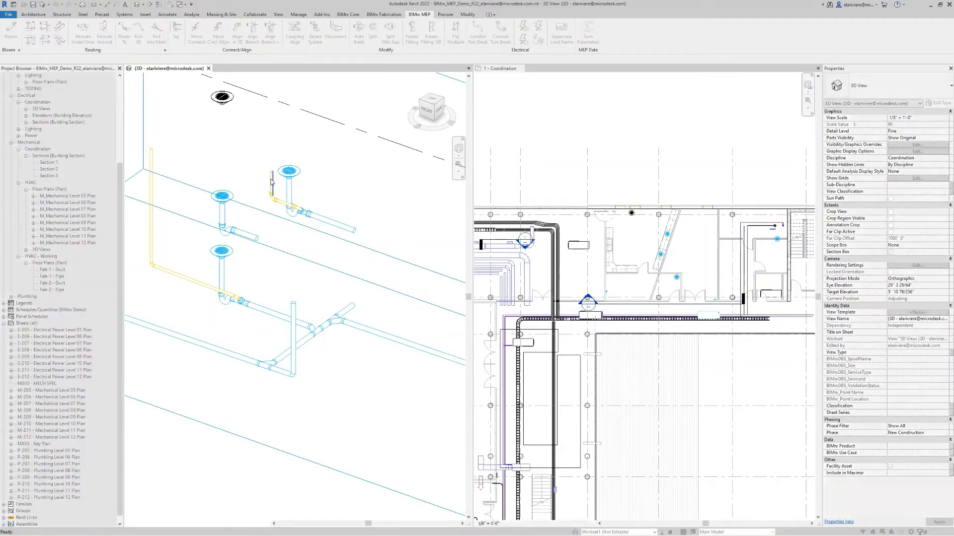
pyautogui.keyDown('shift'); pyautogui.moveTo(302, 236); pyautogui.dragTo(239, 201, button='middle'); pyautogui.keyUp('shift')
# Align the far floor drain's branch piping, including its vent, to the drainage main with Align Branch
pyautogui.moveTo(241, 199); pyautogui.dragTo(362, 243)
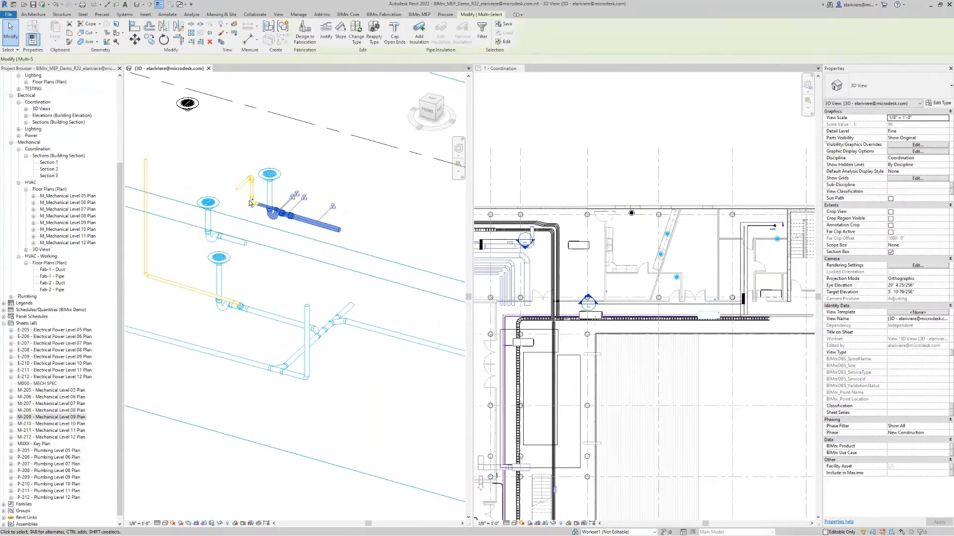
pyautogui.keyDown('ctrl'); pyautogui.moveTo(228, 163); pyautogui.dragTo(263, 225); pyautogui.keyUp('ctrl')
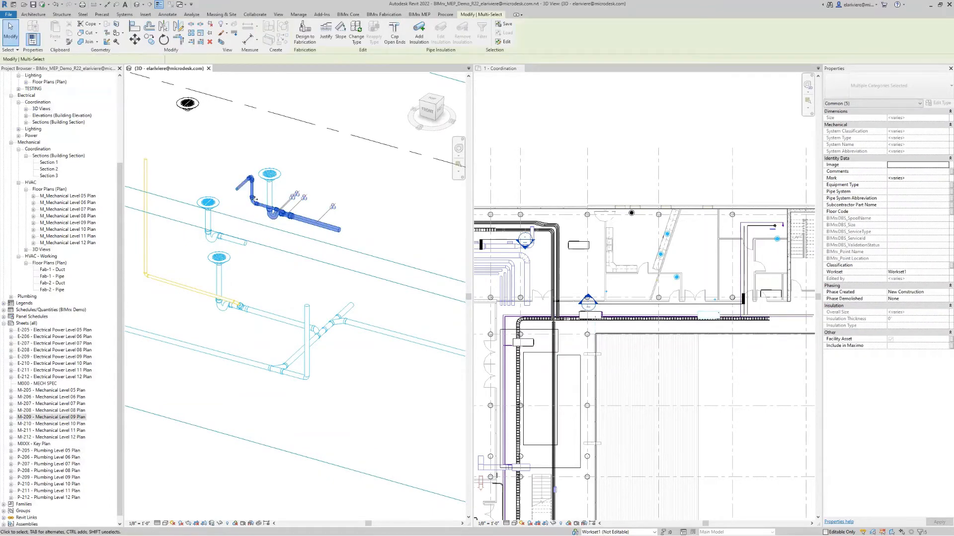
pyautogui.click(426, 15)
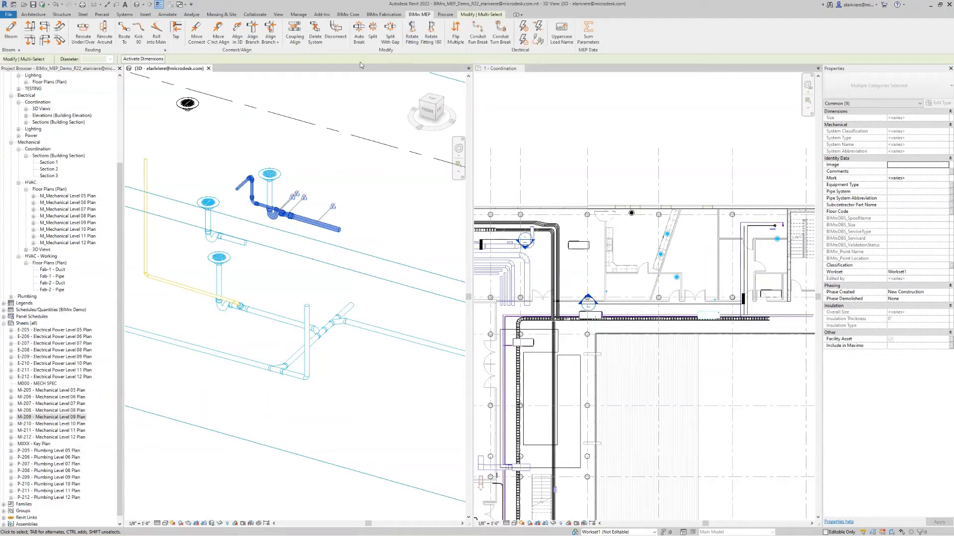
pyautogui.press('Escape')
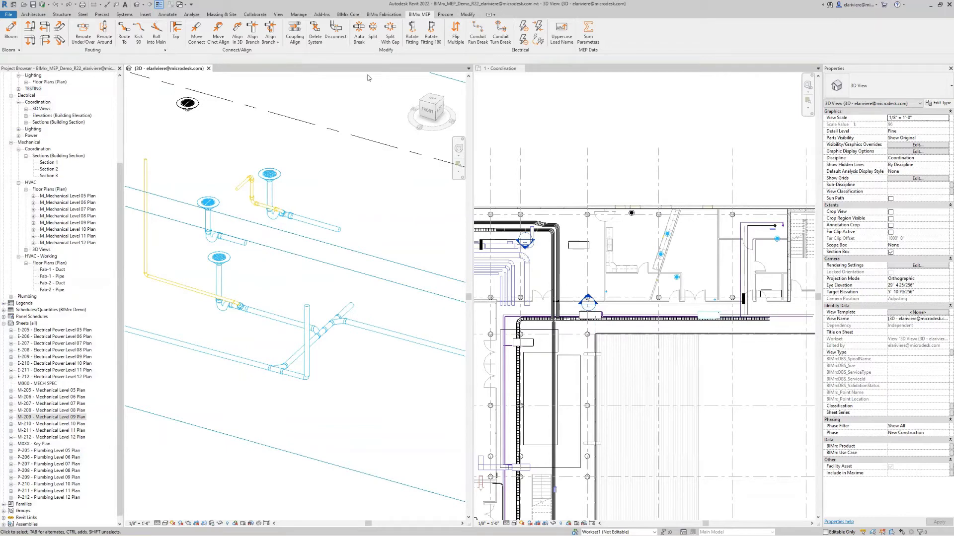
pyautogui.click(252, 31)
pyautogui.click(324, 226)
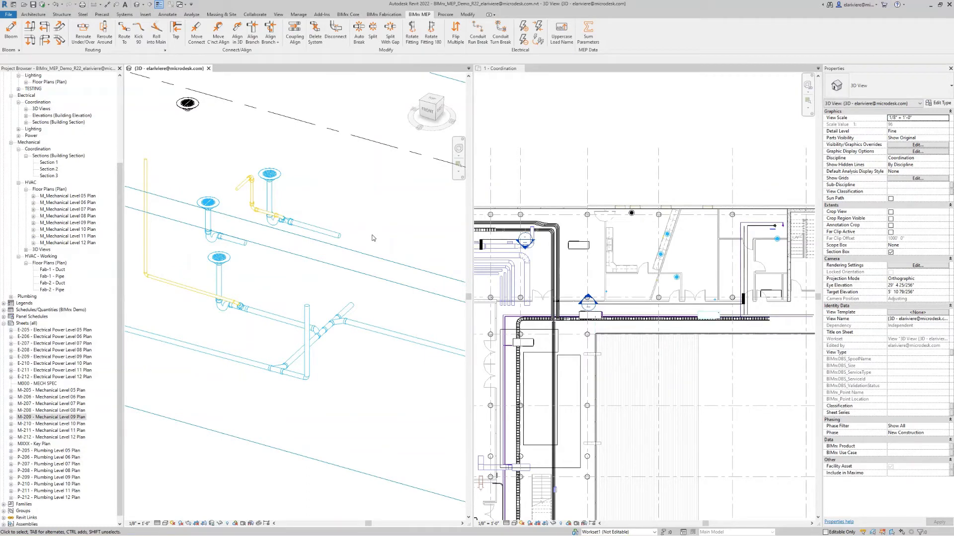
# Trim the main's new diagonal pipe and the far floor drain's branch pipe to meet in a corner elbow
pyautogui.press('t')
pyautogui.press('r')
pyautogui.click(350, 309)
pyautogui.click(336, 234)
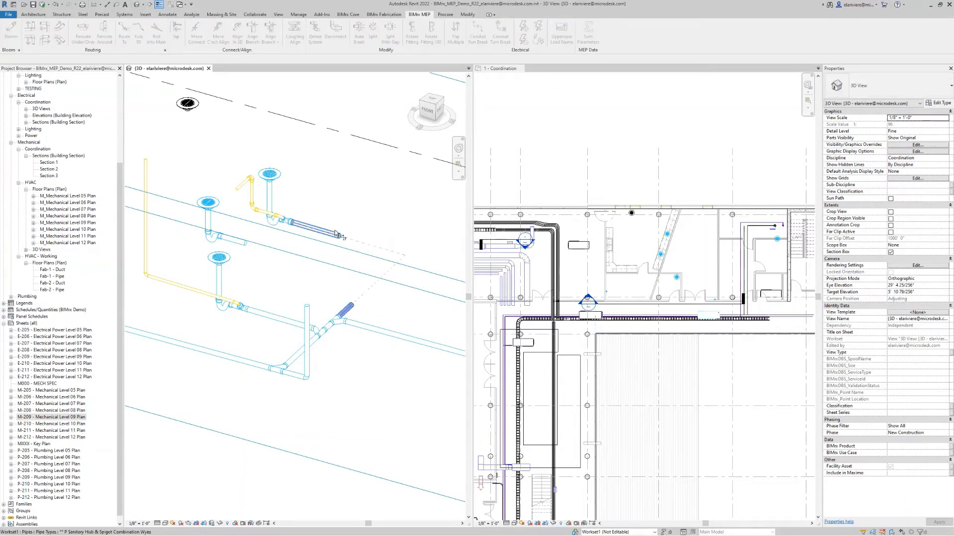
pyautogui.click(386, 248)
pyautogui.press('Escape')
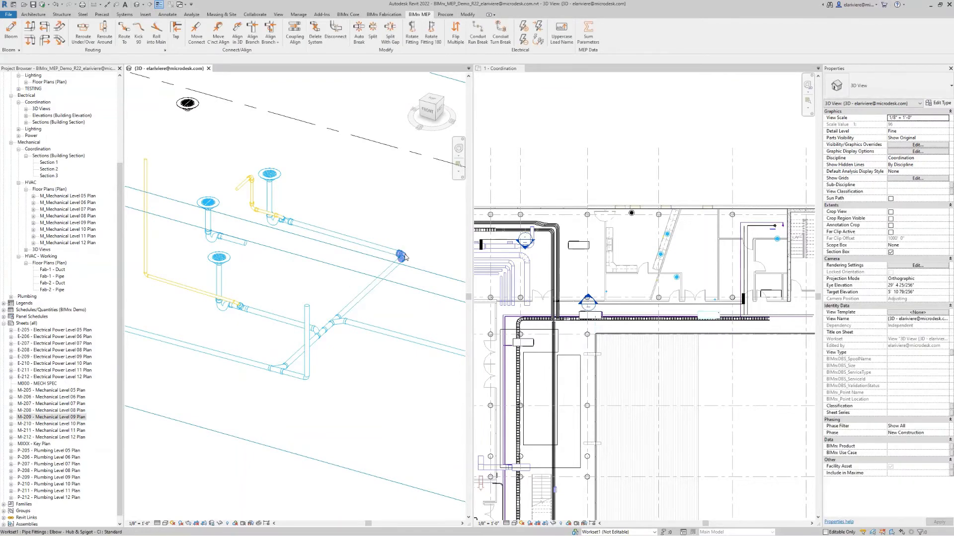
# Bloom the corner elbow into a branch fitting with a short continuing pipe, and turn that pipe upward with an elbow
pyautogui.press('b')
pyautogui.press('b')
pyautogui.click(410, 252)
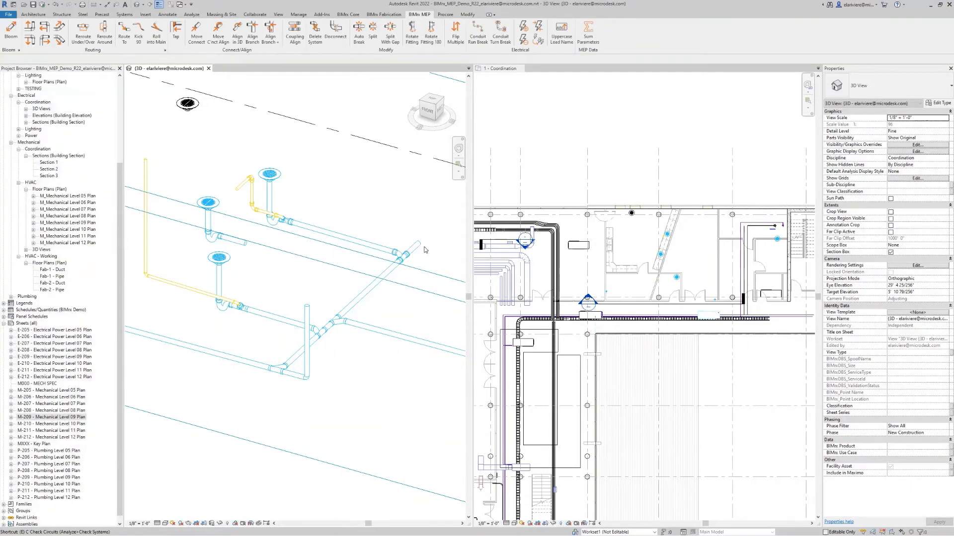
pyautogui.press('e')
pyautogui.press('e')
pyautogui.click(419, 245)
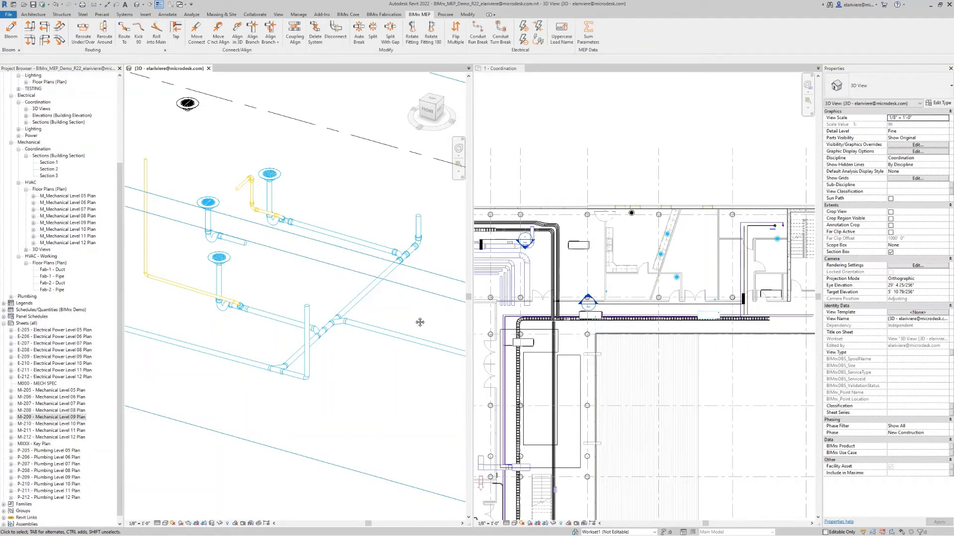
# Align the remaining floor drain's branch pipe to the diagonal drainage main with Align Branch
pyautogui.keyDown('shift'); pyautogui.moveTo(420, 323); pyautogui.dragTo(415, 318, button='middle'); pyautogui.keyUp('shift')
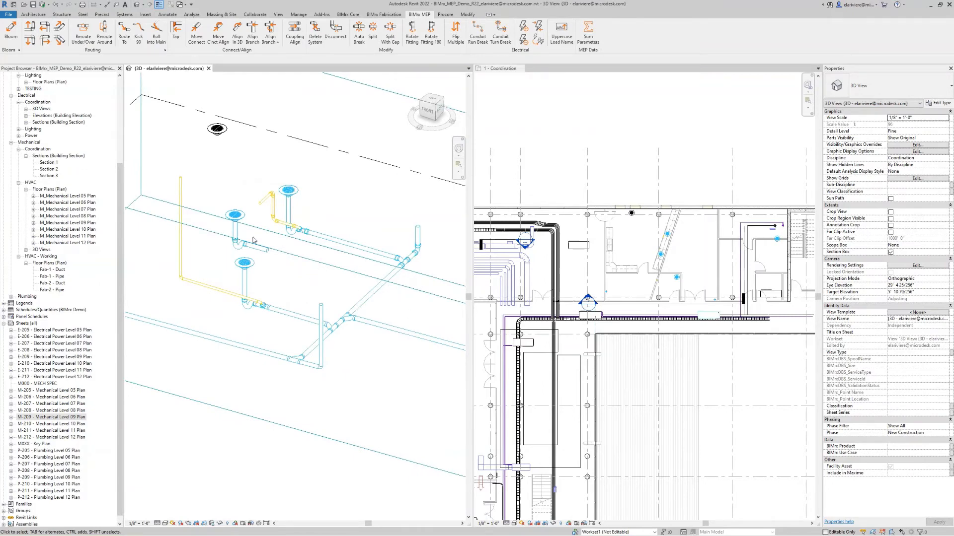
pyautogui.scroll(1, 262, 255)
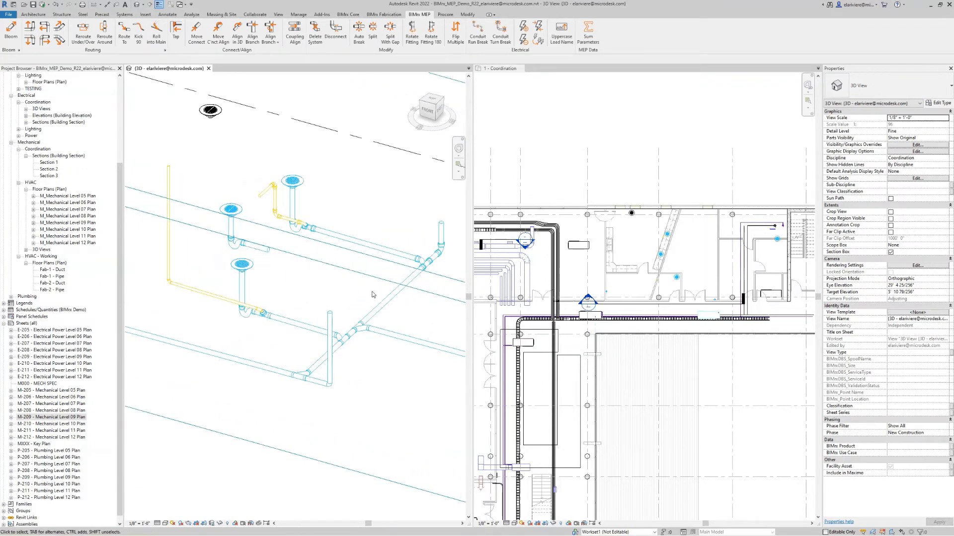
pyautogui.click(254, 42)
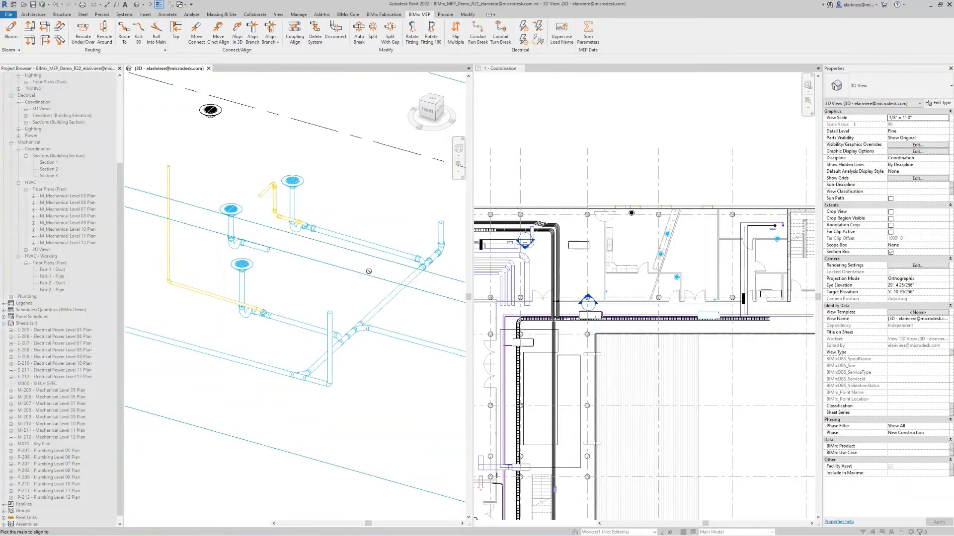
pyautogui.click(389, 307)
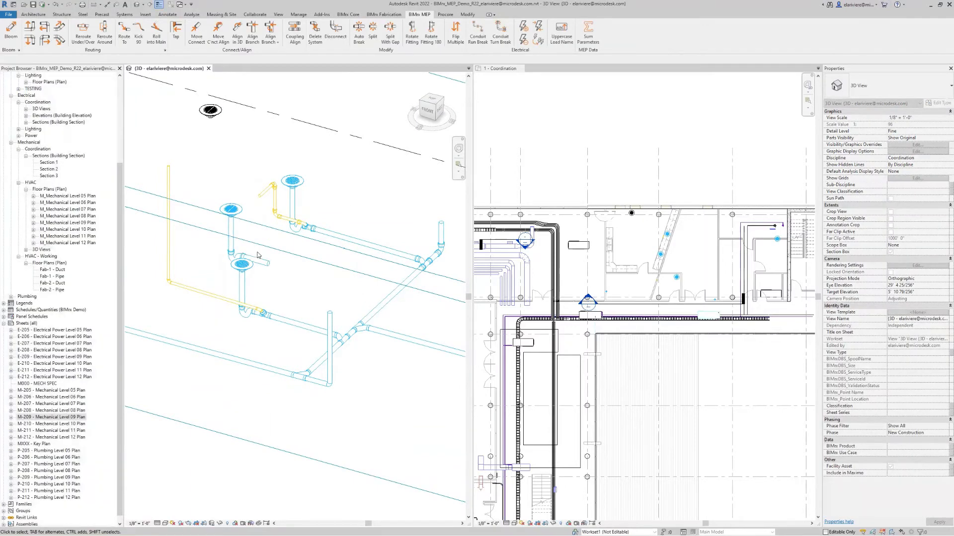
# Align the remaining floor drain's branch pipe to the diagonal main's slope with Align Branch+, and extend it to connect to that main
pyautogui.click(269, 275)
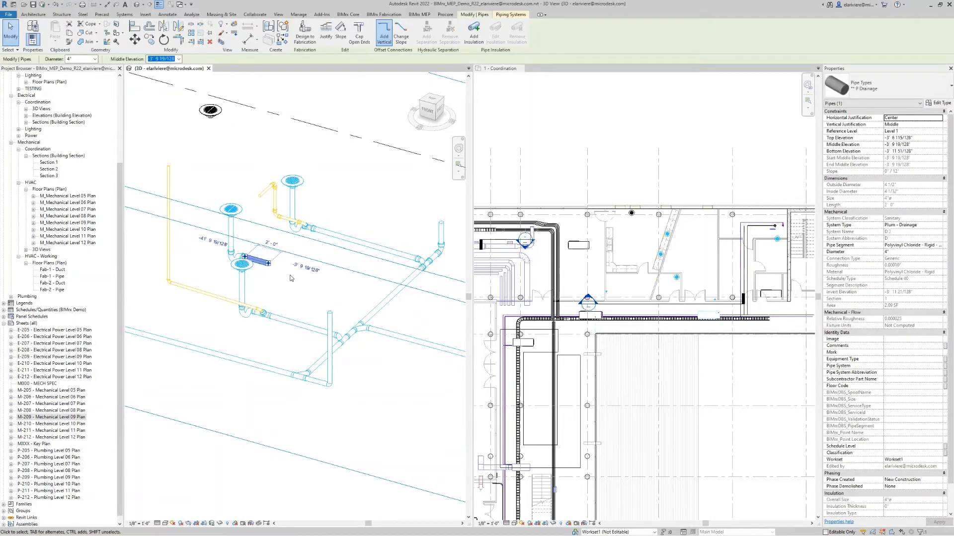
pyautogui.click(305, 293)
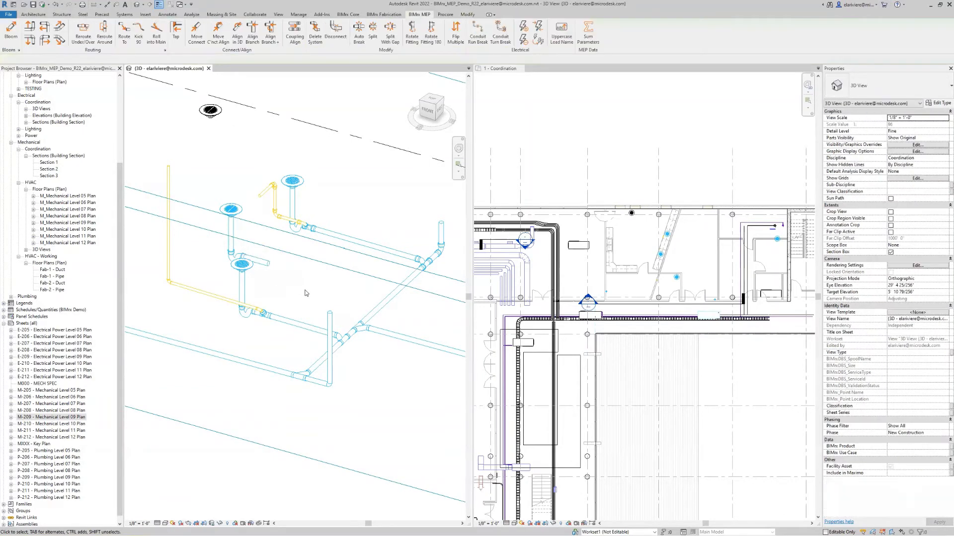
pyautogui.click(270, 30)
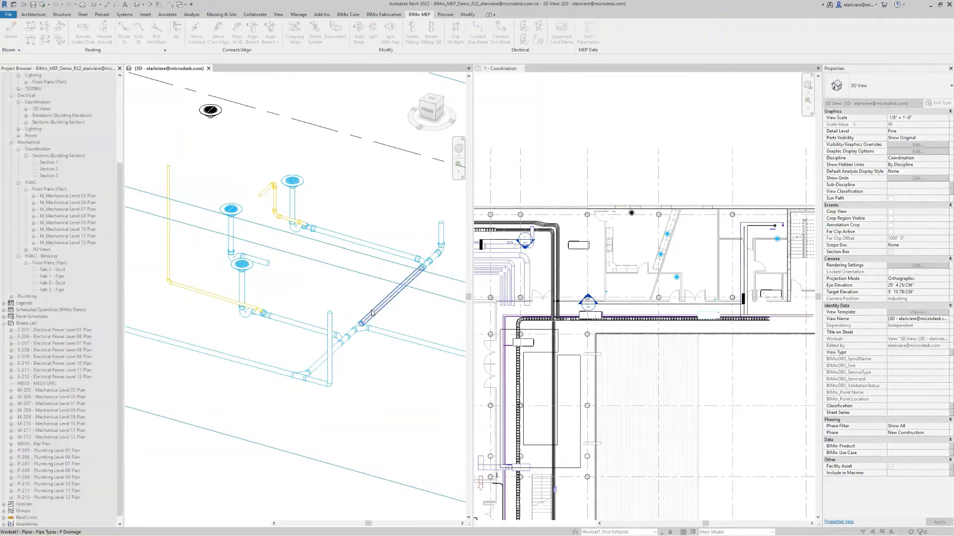
pyautogui.click(267, 267)
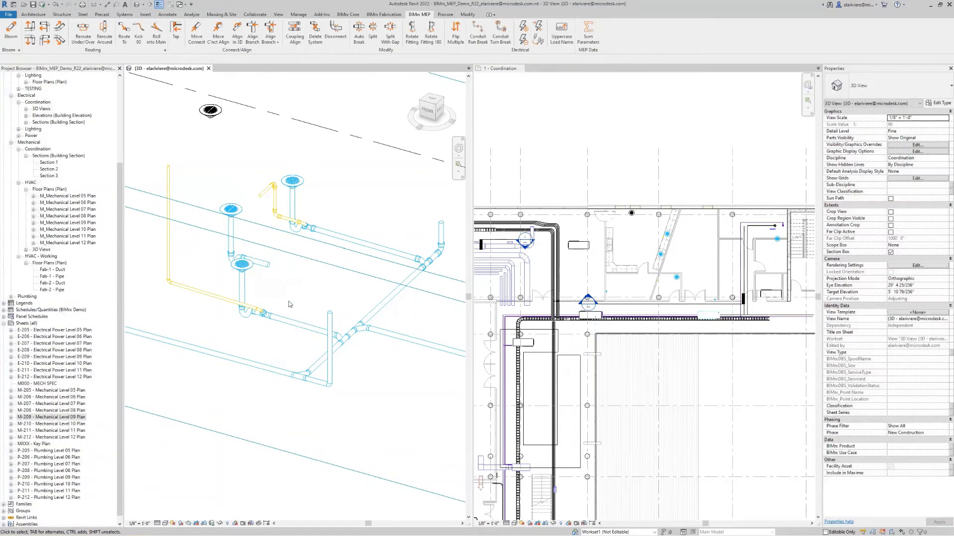
pyautogui.click(258, 267)
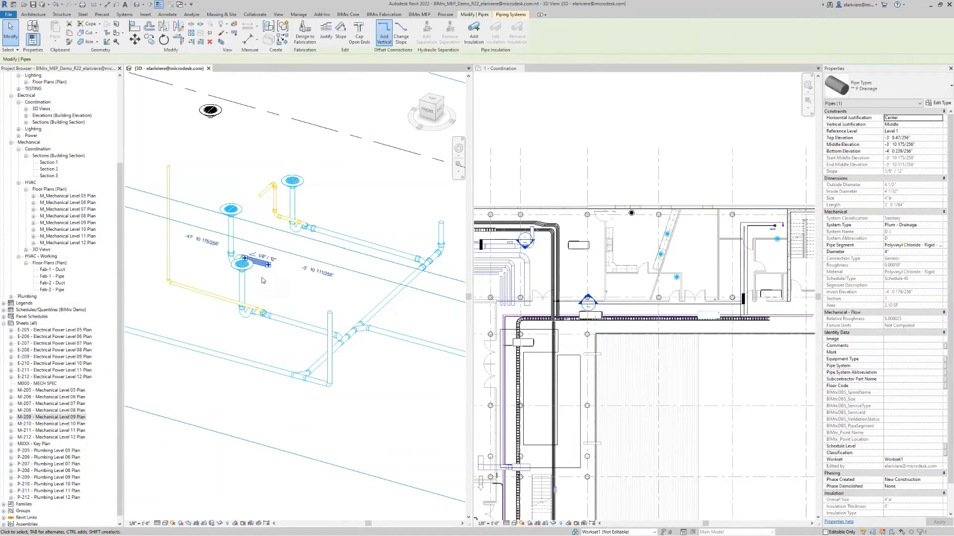
pyautogui.click(298, 292)
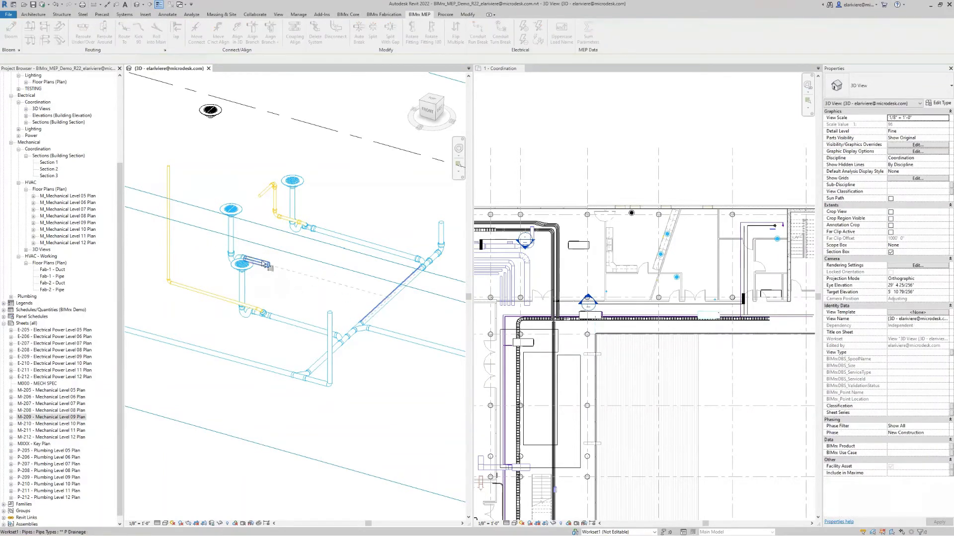
pyautogui.click(287, 282)
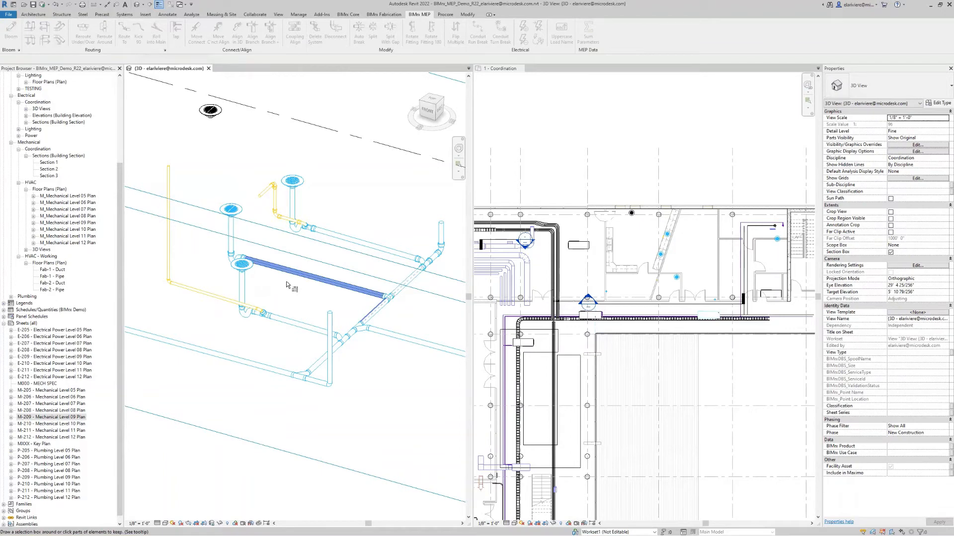
pyautogui.click(323, 267)
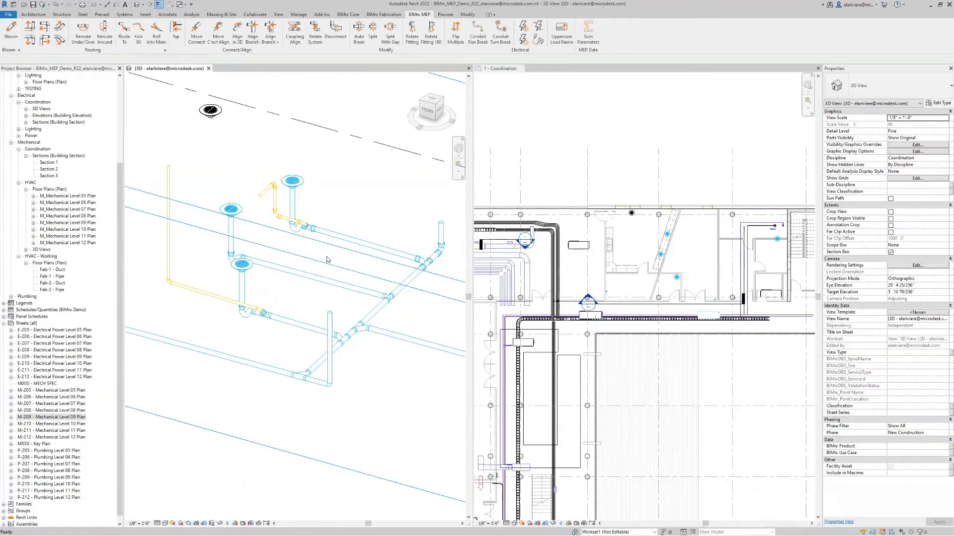
# Rotate the tee at the base of the far riser, together with its stub pipe, by 45° with Rotate Fitting
pyautogui.scroll(-3, 327, 261)
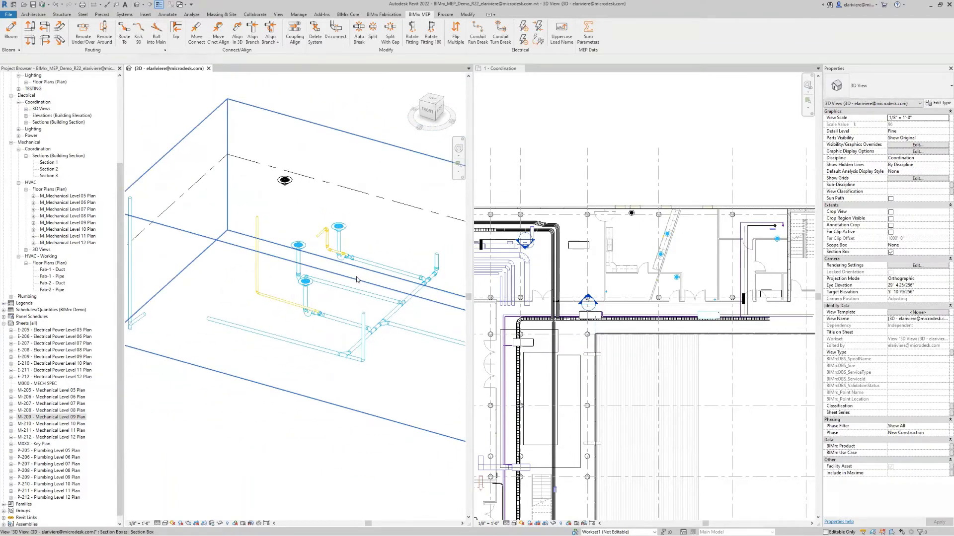
pyautogui.scroll(-1, 356, 280)
pyautogui.keyDown('shift'); pyautogui.moveTo(252, 344); pyautogui.dragTo(328, 438, button='middle'); pyautogui.keyUp('shift')
pyautogui.keyDown('shift'); pyautogui.moveTo(329, 443); pyautogui.dragTo(278, 348, button='middle'); pyautogui.keyUp('shift')
pyautogui.scroll(3, 176, 343)
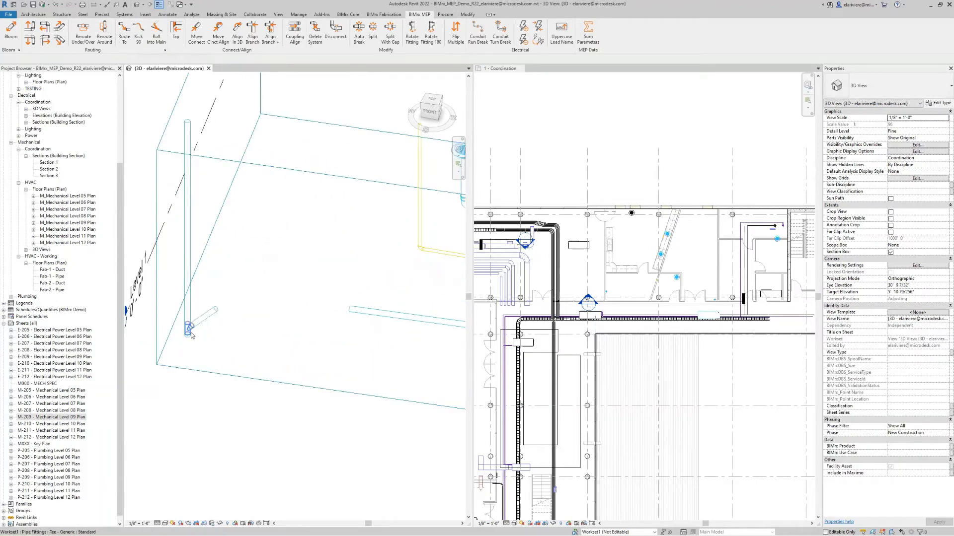
pyautogui.moveTo(168, 277); pyautogui.dragTo(239, 336)
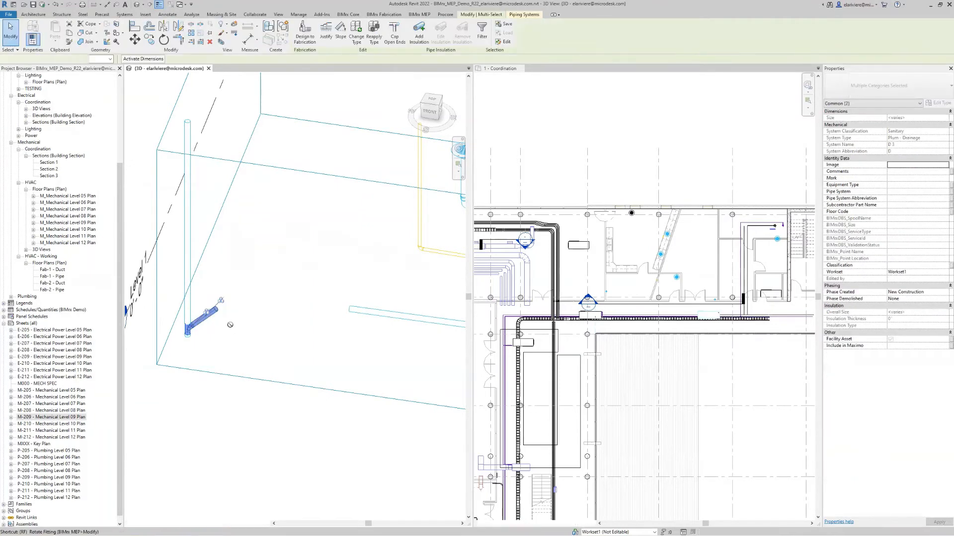
pyautogui.press('r')
pyautogui.press('f')
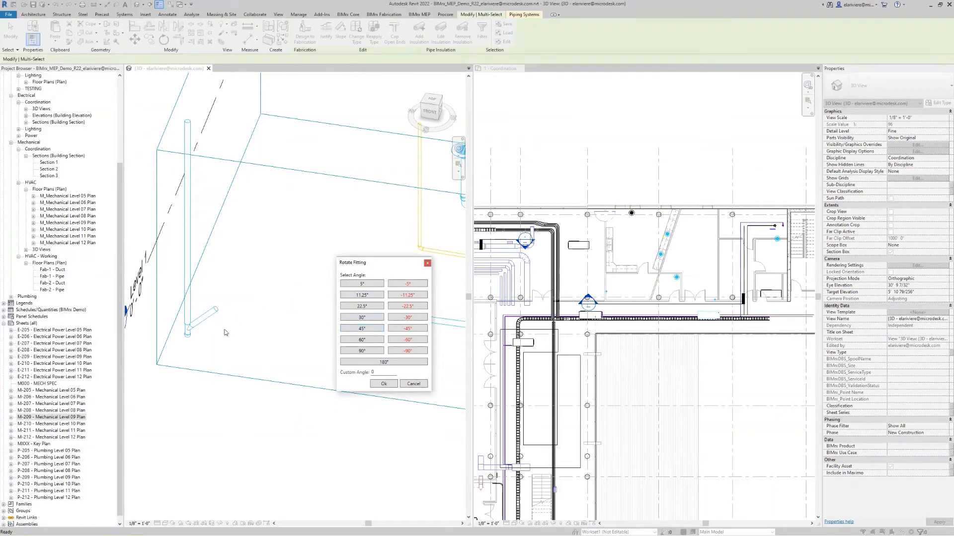
pyautogui.click(367, 333)
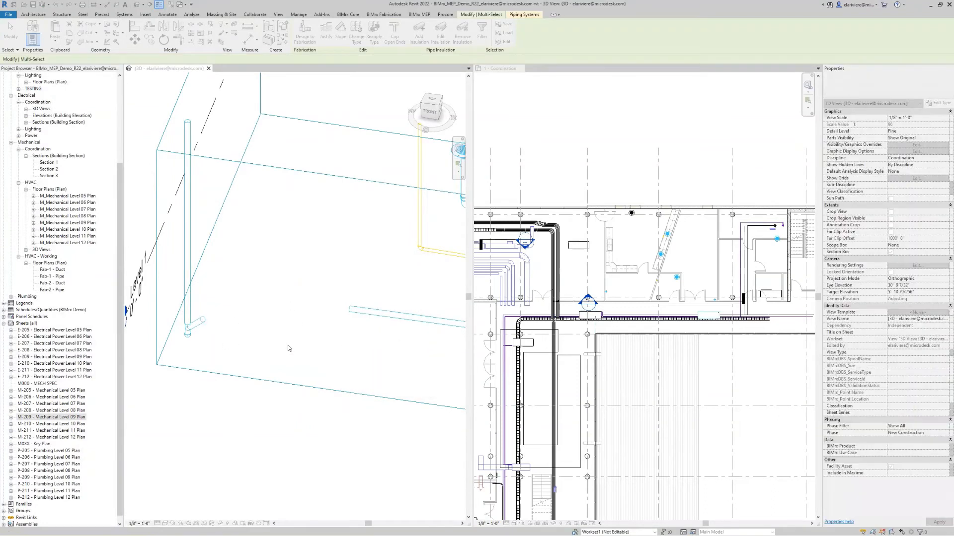
# Align the riser's rotated tee and stub pipe to the open-ended drainage main with Align Branch
pyautogui.keyDown('shift'); pyautogui.moveTo(268, 319); pyautogui.dragTo(416, 275, button='middle'); pyautogui.keyUp('shift')
pyautogui.click(307, 324)
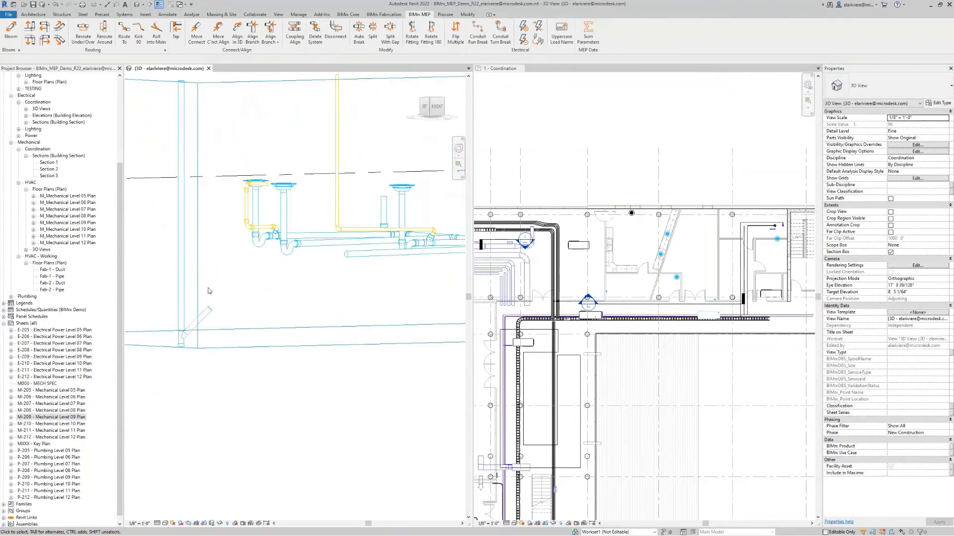
pyautogui.keyDown('shift'); pyautogui.moveTo(312, 301); pyautogui.dragTo(162, 281, button='middle'); pyautogui.keyUp('shift')
pyautogui.moveTo(153, 253); pyautogui.dragTo(229, 347)
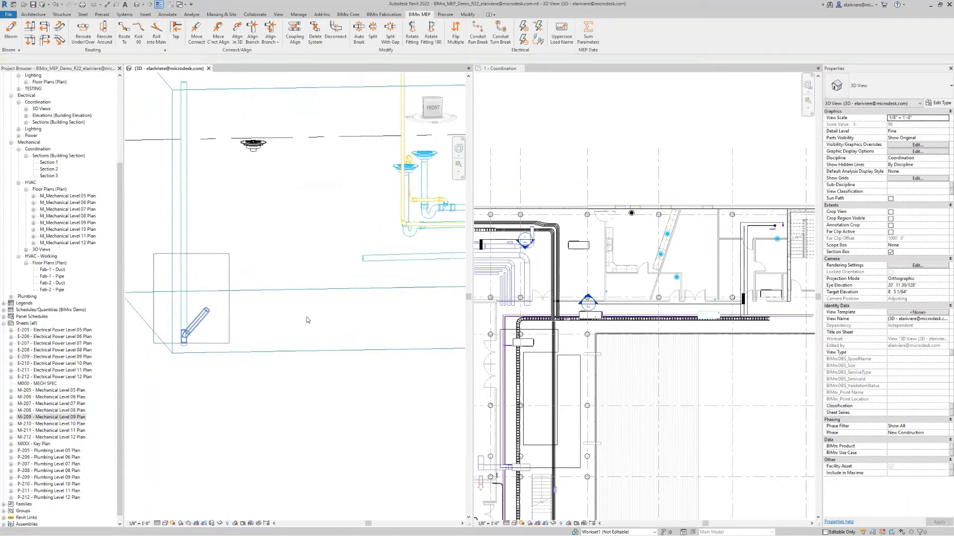
pyautogui.scroll(-2, 202, 309)
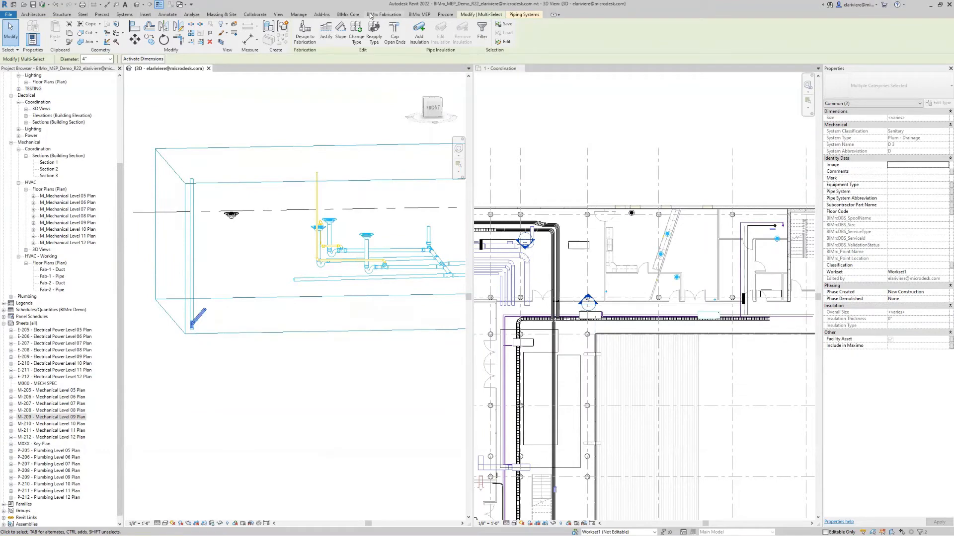
pyautogui.click(420, 14)
pyautogui.click(248, 42)
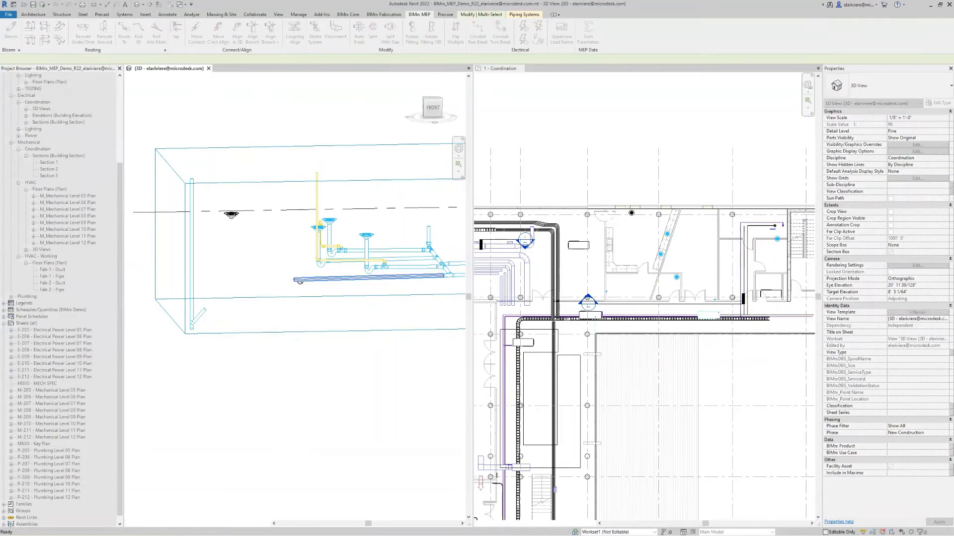
pyautogui.click(200, 316)
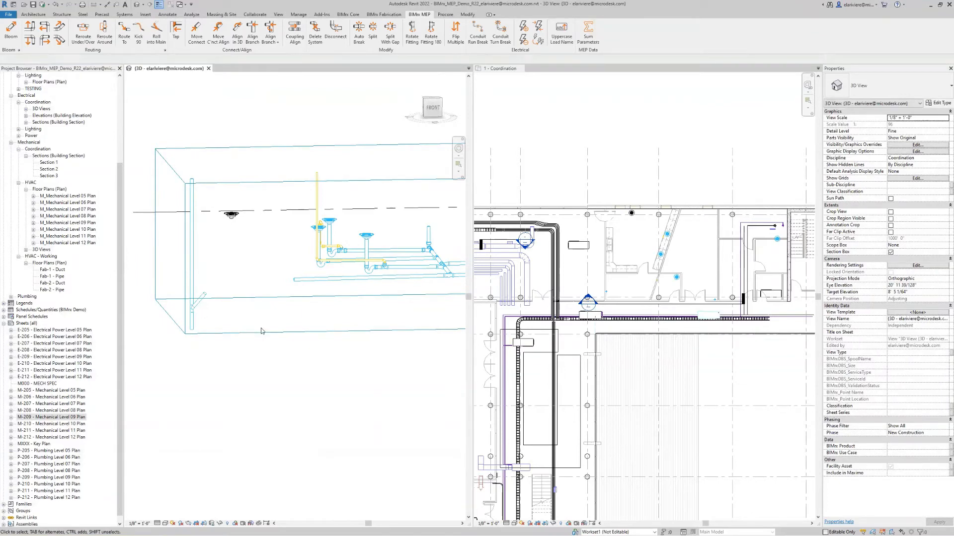
# Trim the open-ended drainage main and the riser's angled stub pipe to meet in a corner elbow
pyautogui.click(295, 280)
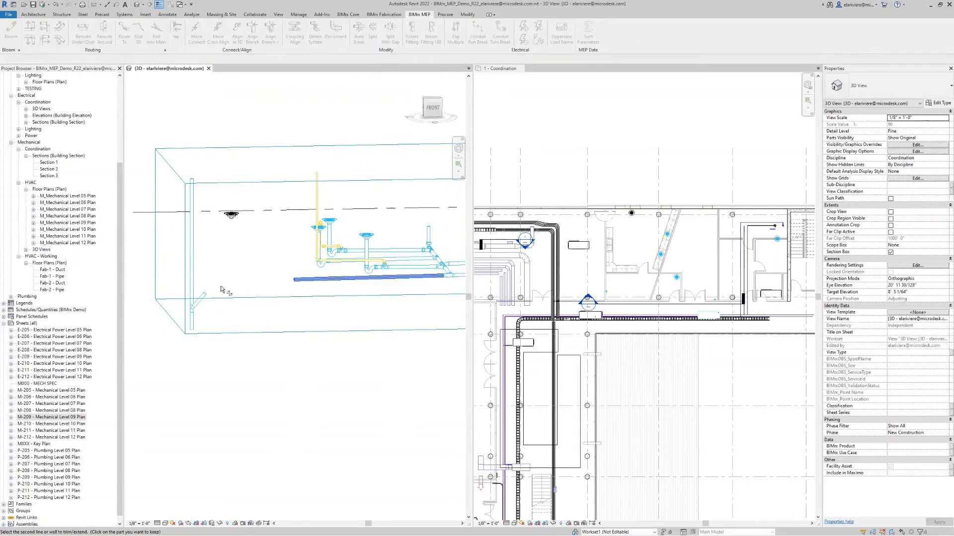
pyautogui.press('Escape')
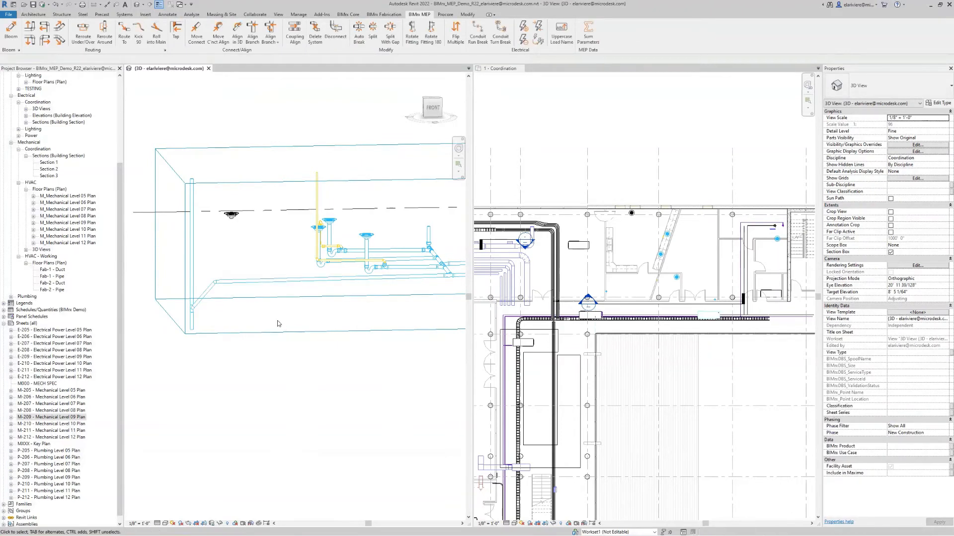
pyautogui.keyDown('shift'); pyautogui.moveTo(258, 338); pyautogui.dragTo(198, 378, button='middle'); pyautogui.keyUp('shift')
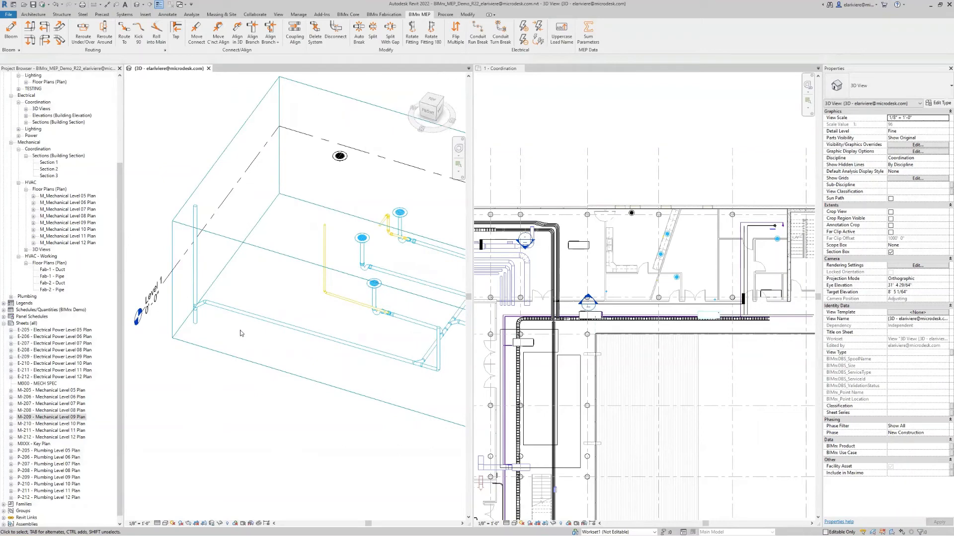
# Bloom the isolated, unconnected floor drain to create its vertical drop pipe
pyautogui.moveTo(433, 224); pyautogui.dragTo(368, 237, button='middle')
pyautogui.press('Return')
pyautogui.click(278, 172)
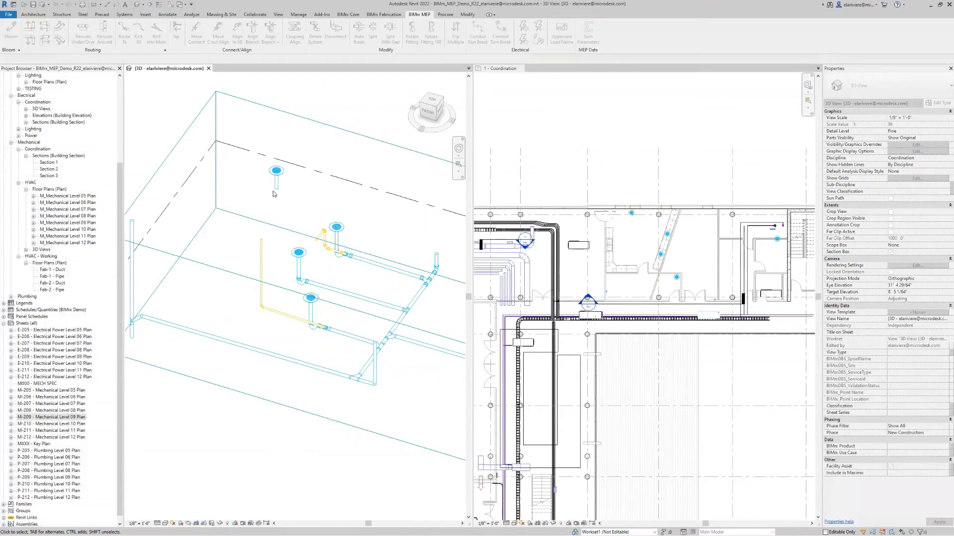
# Copy the vented floor drain's trap, tee and short vent piping to just below the isolated drain's drop pipe
pyautogui.scroll(4, 299, 227)
pyautogui.moveTo(276, 209); pyautogui.dragTo(396, 271)
pyautogui.press('b')
pyautogui.press('b')
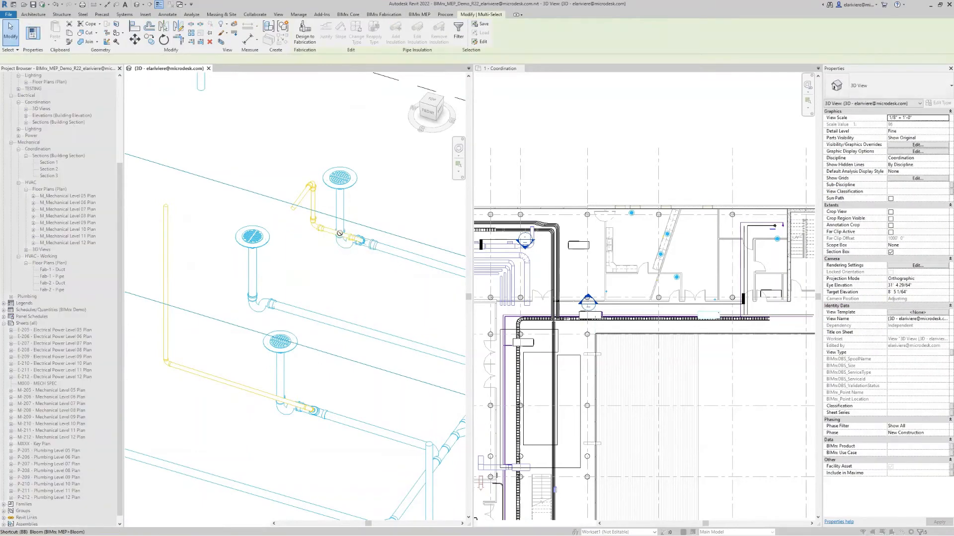
pyautogui.moveTo(271, 210); pyautogui.dragTo(401, 272)
pyautogui.click(341, 231)
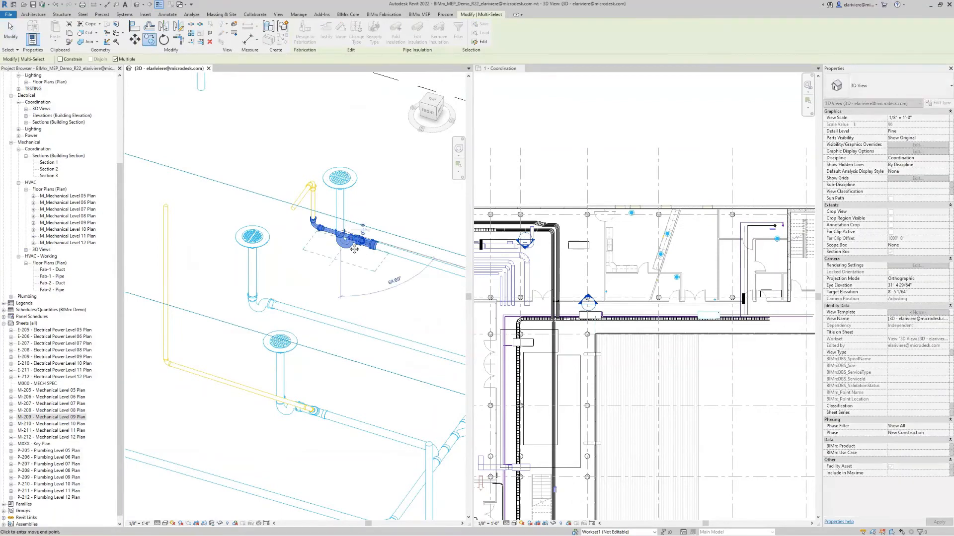
pyautogui.scroll(-1, 298, 189)
pyautogui.moveTo(223, 139); pyautogui.dragTo(275, 220, button='middle')
pyautogui.click(269, 200)
pyautogui.press('Escape')
pyautogui.press('Escape')
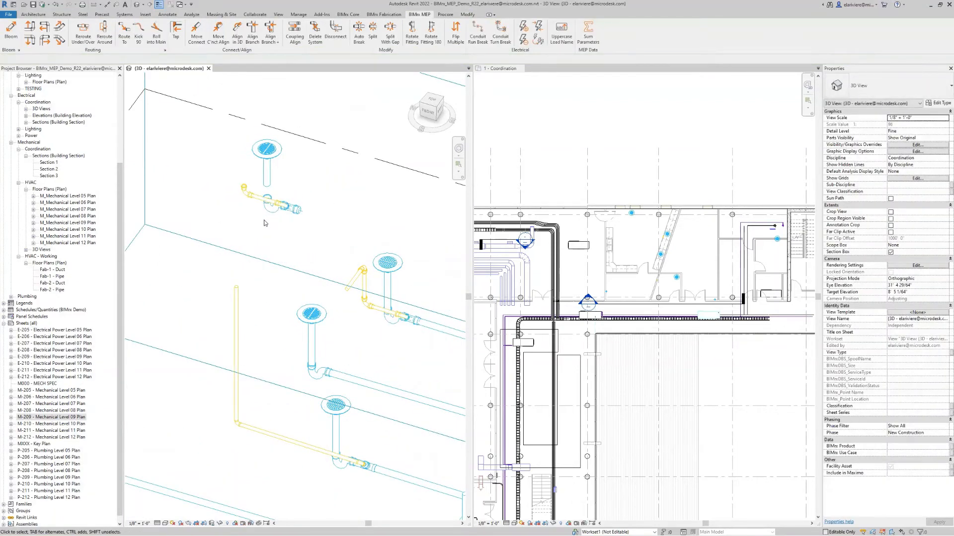
# Connect the copied trap assembly to the isolated drain's drop pipe with Move Connect, and rotate it 90° with Rotate Fitting
pyautogui.click(196, 36)
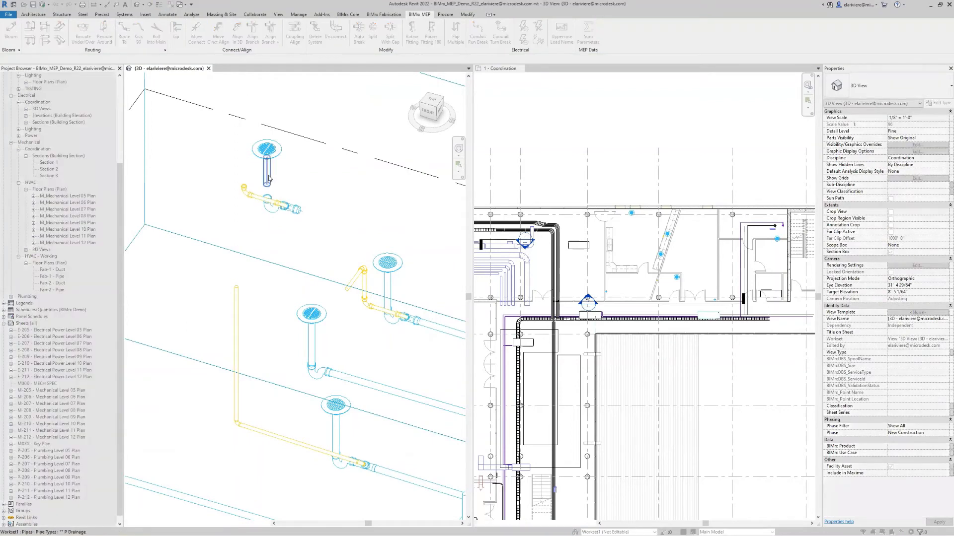
pyautogui.press('Escape')
pyautogui.moveTo(217, 165); pyautogui.dragTo(345, 243)
pyautogui.press('r')
pyautogui.press('f')
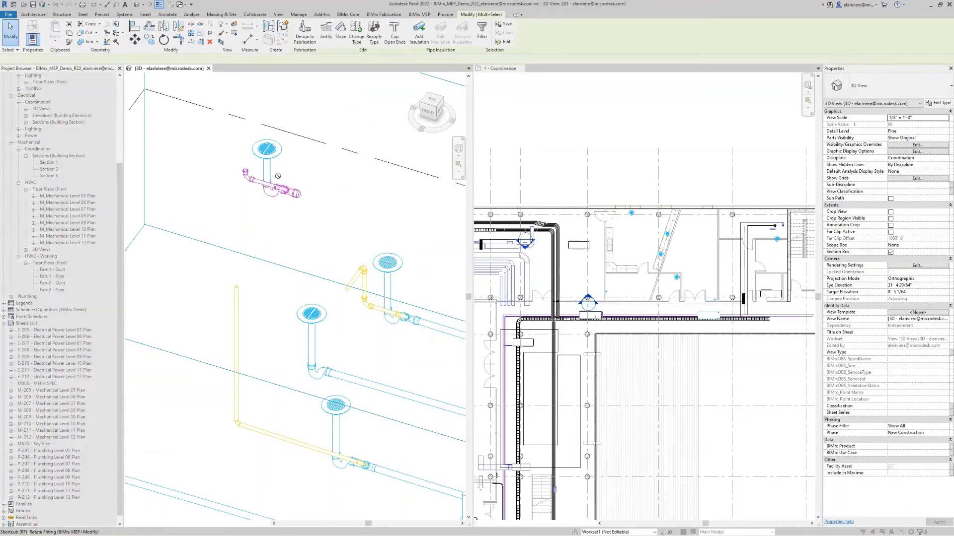
pyautogui.click(267, 171)
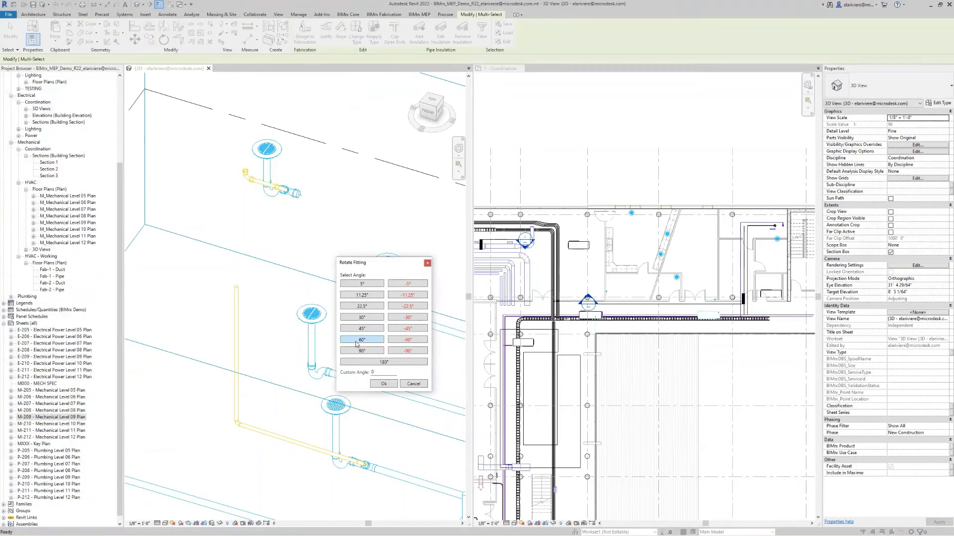
pyautogui.click(363, 350)
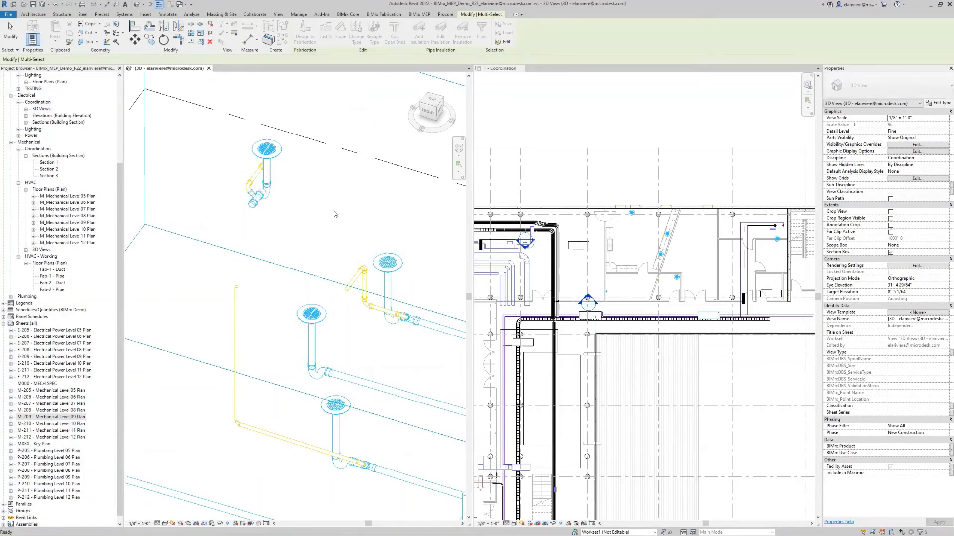
# Bloom the open end of the rotated trap assembly's drainage tee to create a short pipe
pyautogui.scroll(-1, 213, 216)
pyautogui.moveTo(213, 215); pyautogui.dragTo(271, 204, button='middle')
pyautogui.press('r')
pyautogui.press('f')
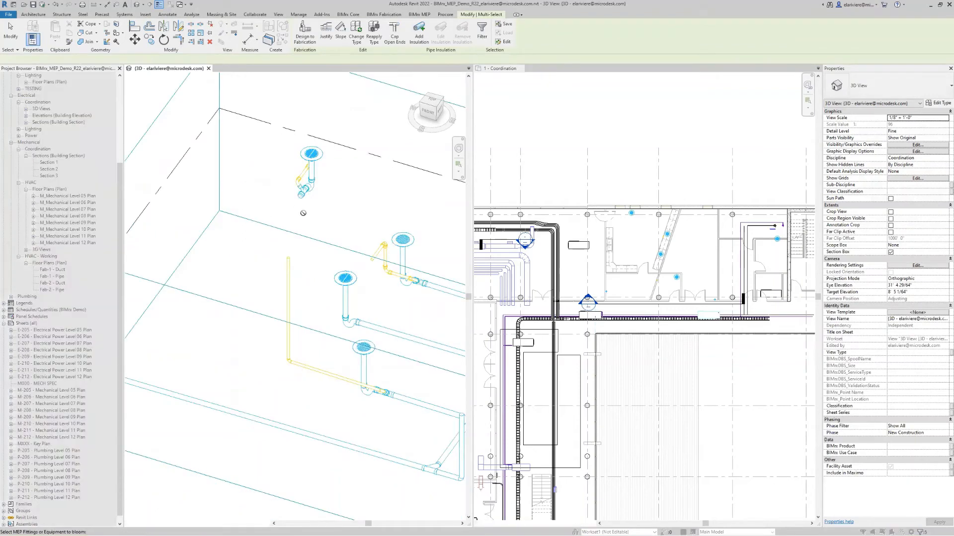
pyautogui.click(300, 199)
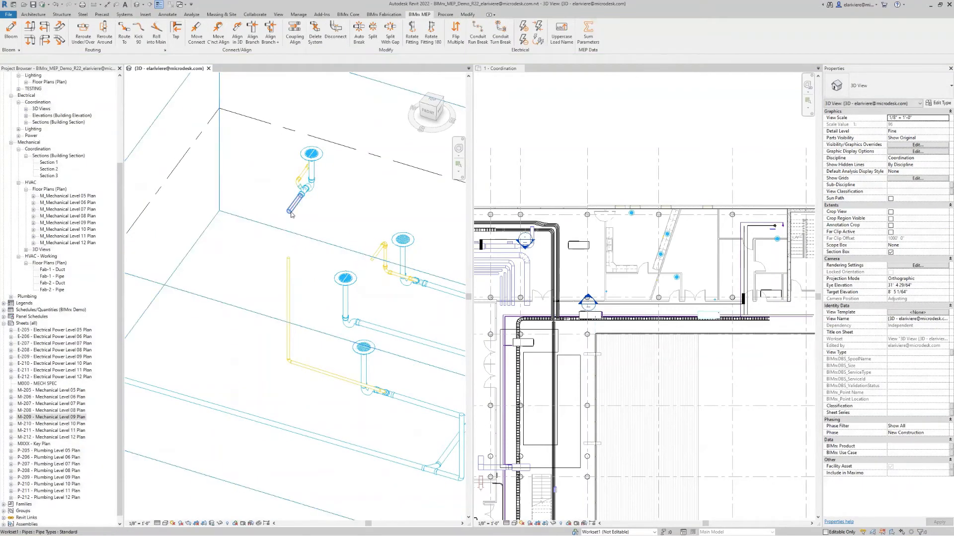
pyautogui.click(298, 213)
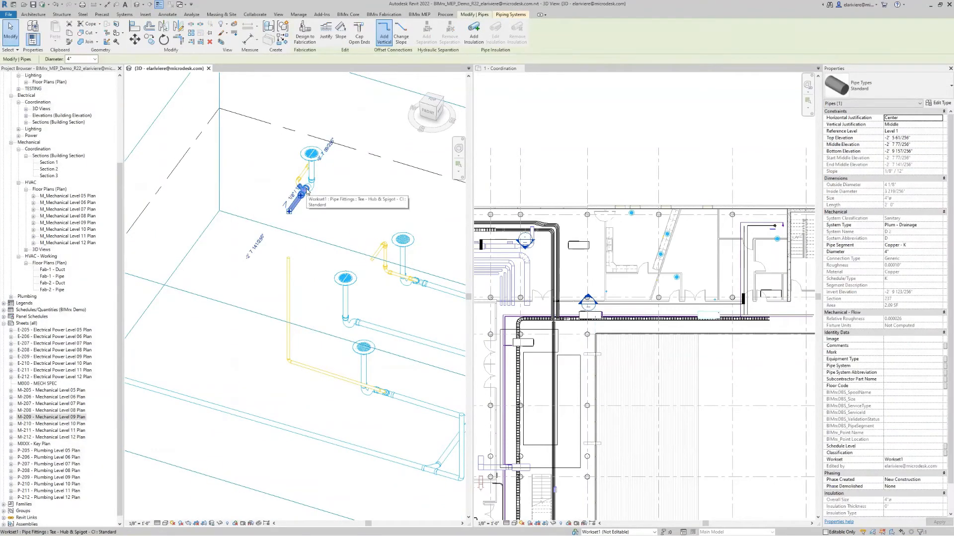
pyautogui.click(362, 215)
# Connect the short drainage pipe at the isolated floor drain to the drainage main with Roll into Main
pyautogui.keyDown('shift'); pyautogui.moveTo(362, 214); pyautogui.dragTo(373, 192, button='middle'); pyautogui.keyUp('shift')
pyautogui.keyDown('shift'); pyautogui.moveTo(342, 257); pyautogui.dragTo(369, 238, button='middle'); pyautogui.keyUp('shift')
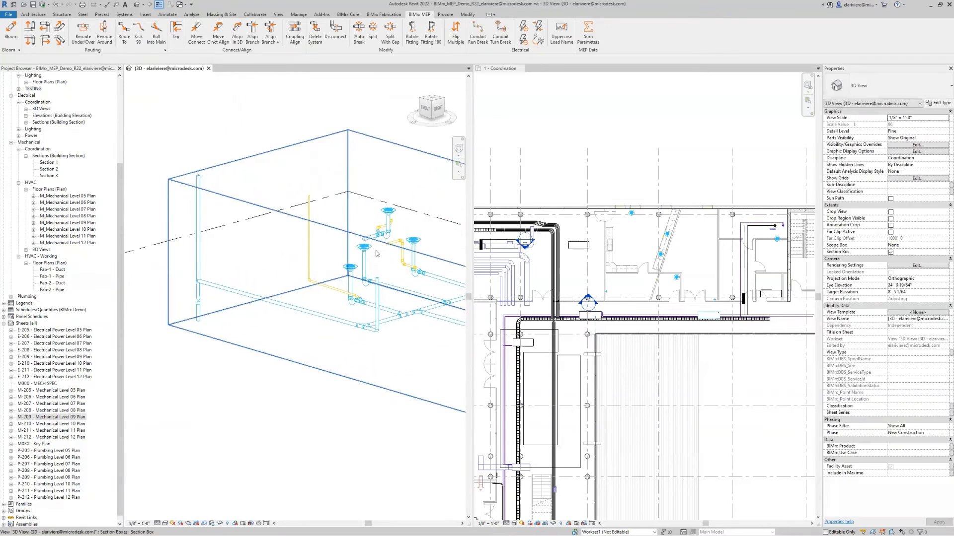
pyautogui.scroll(3, 369, 236)
pyautogui.click(364, 219)
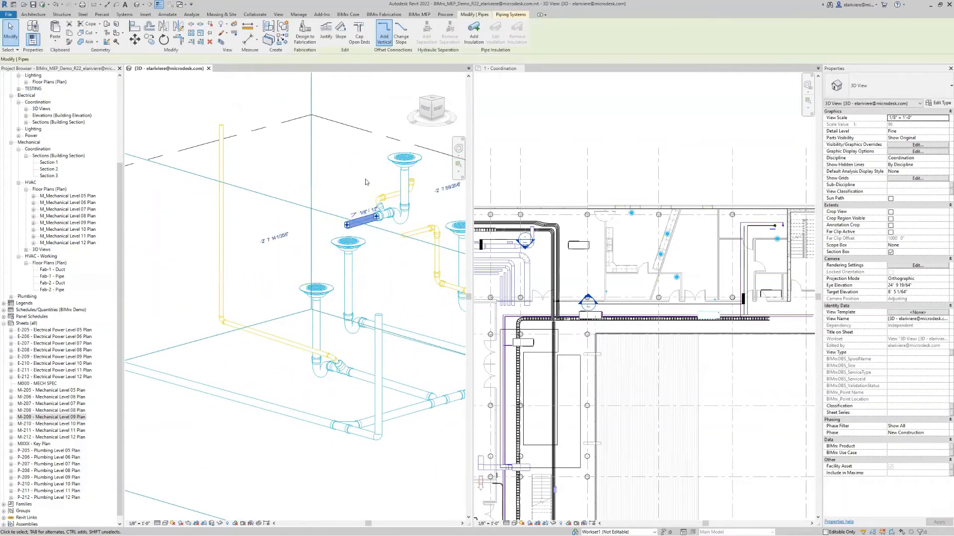
pyautogui.click(887, 138)
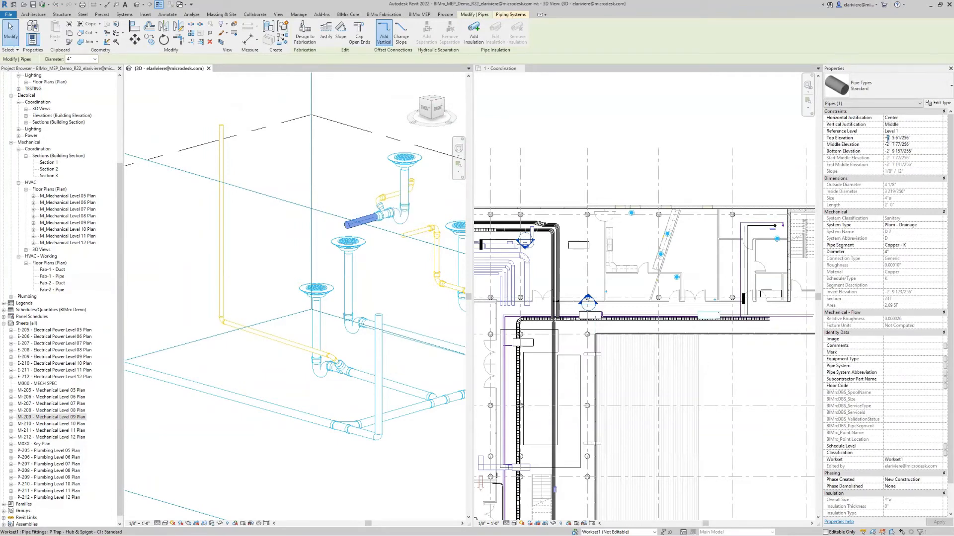
pyautogui.click(386, 246)
pyautogui.scroll(-2, 388, 245)
pyautogui.keyDown('shift'); pyautogui.moveTo(389, 245); pyautogui.dragTo(298, 179, button='middle'); pyautogui.keyUp('shift')
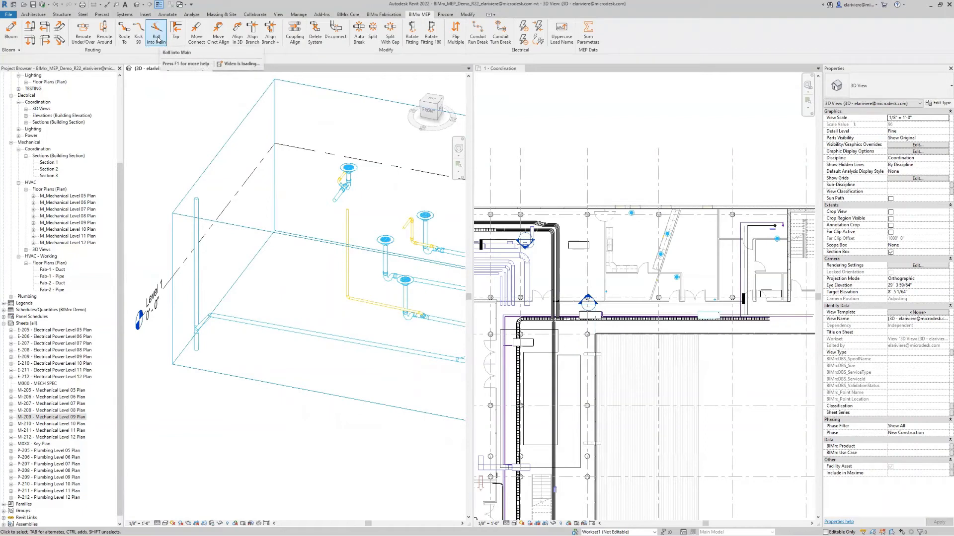
pyautogui.click(157, 39)
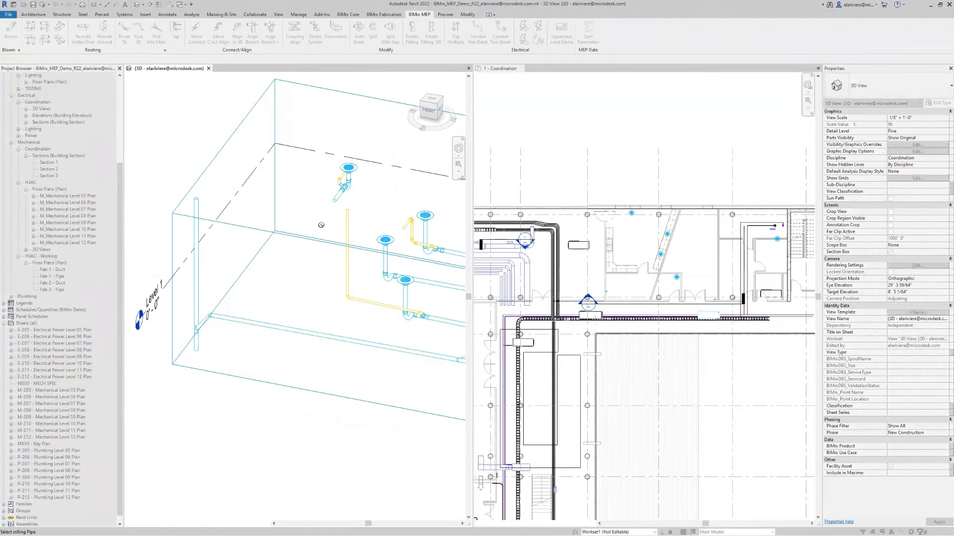
pyautogui.click(295, 317)
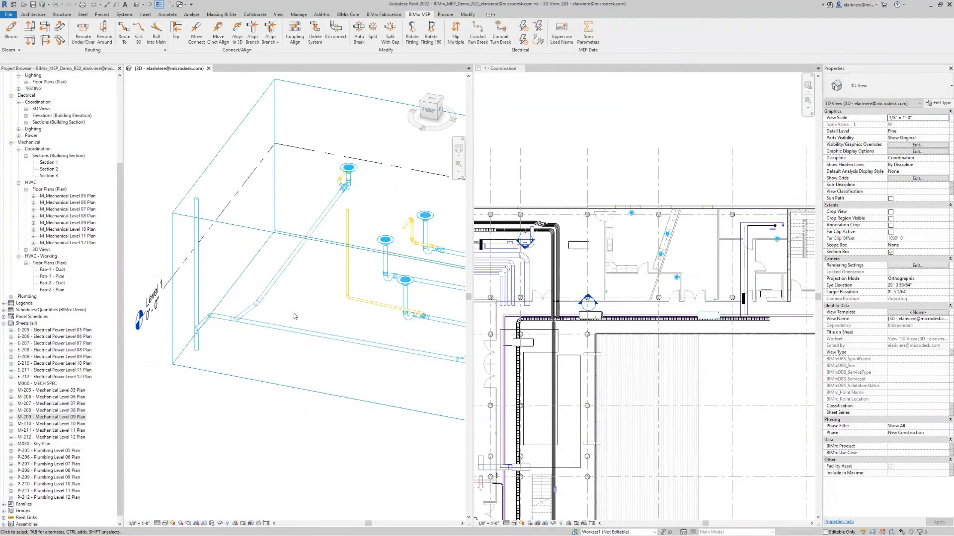
# Rotate the new wye and its short branch pipe about the drainage main, detaching them from the long drain pipe
pyautogui.keyDown('shift'); pyautogui.moveTo(250, 344); pyautogui.dragTo(385, 359, button='middle'); pyautogui.keyUp('shift')
pyautogui.scroll(3, 253, 295)
pyautogui.moveTo(253, 295); pyautogui.dragTo(311, 353, button='middle')
pyautogui.scroll(-2, 298, 334)
pyautogui.moveTo(256, 298)
pyautogui.mouseDown()
pyautogui.moveTo(320, 356)
pyautogui.moveTo(347, 356)
pyautogui.moveTo(341, 362)
pyautogui.mouseUp()
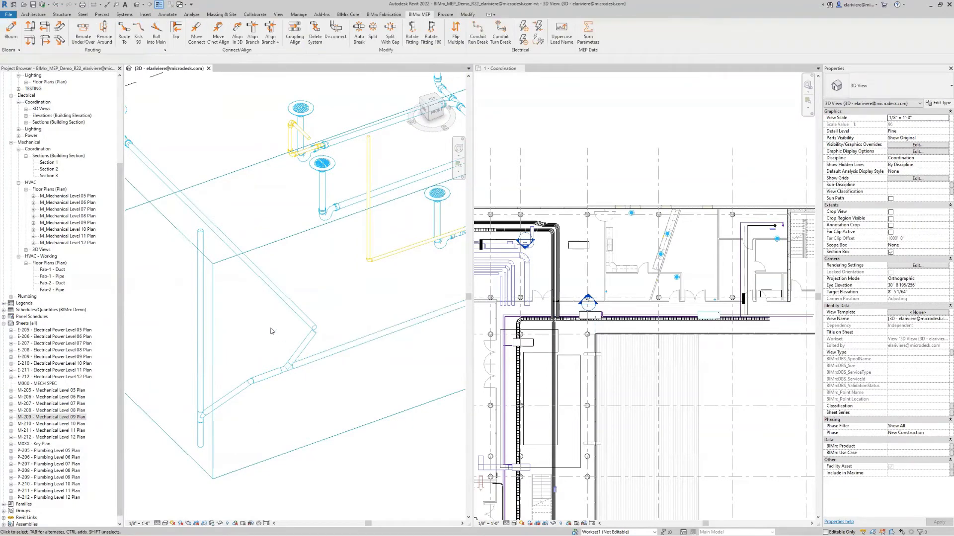
pyautogui.moveTo(264, 313); pyautogui.dragTo(331, 398)
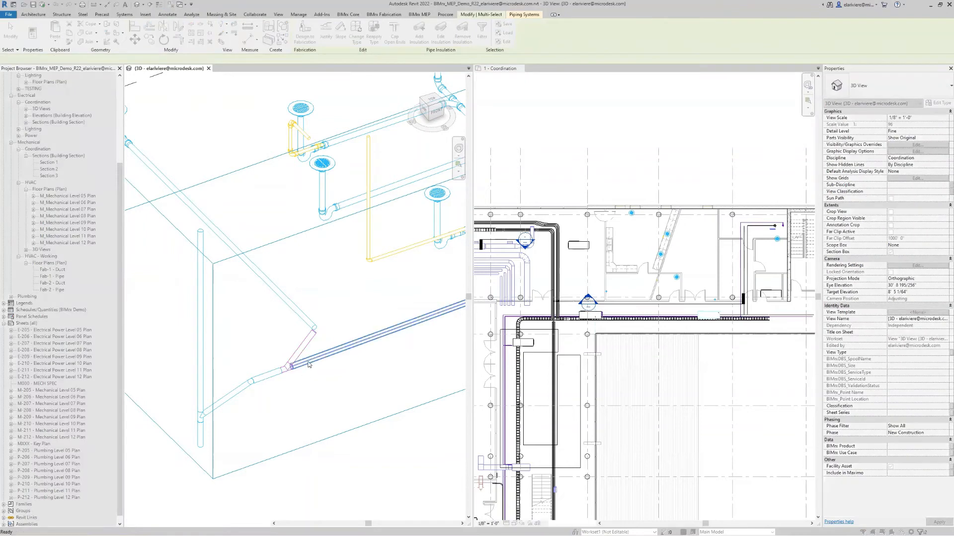
pyautogui.click(373, 331)
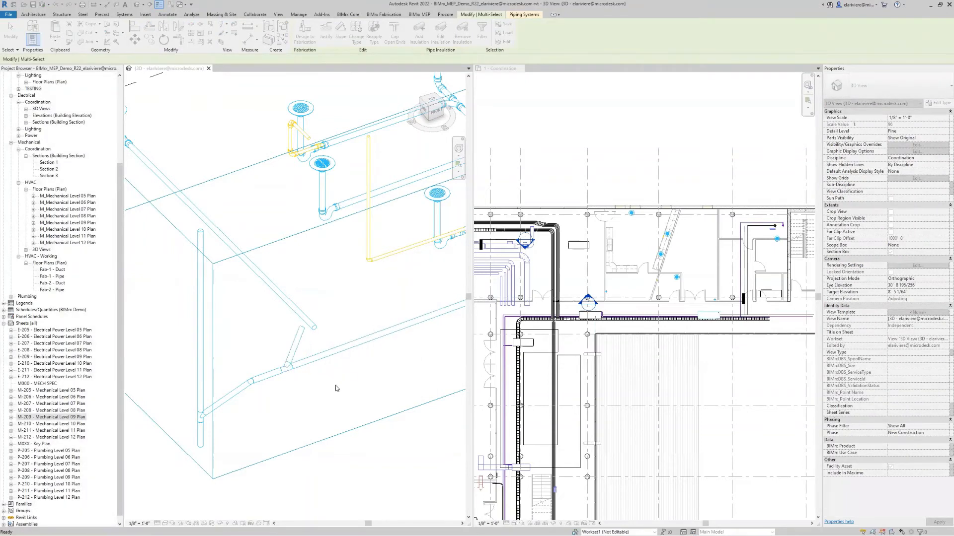
# Align the isolated floor drain's trap assembly and long pipe to the rotated branch pipe with Align Branch
pyautogui.scroll(-1, 300, 277)
pyautogui.moveTo(317, 296); pyautogui.dragTo(394, 361, button='middle')
pyautogui.scroll(4, 203, 221)
pyautogui.moveTo(329, 245); pyautogui.dragTo(213, 171)
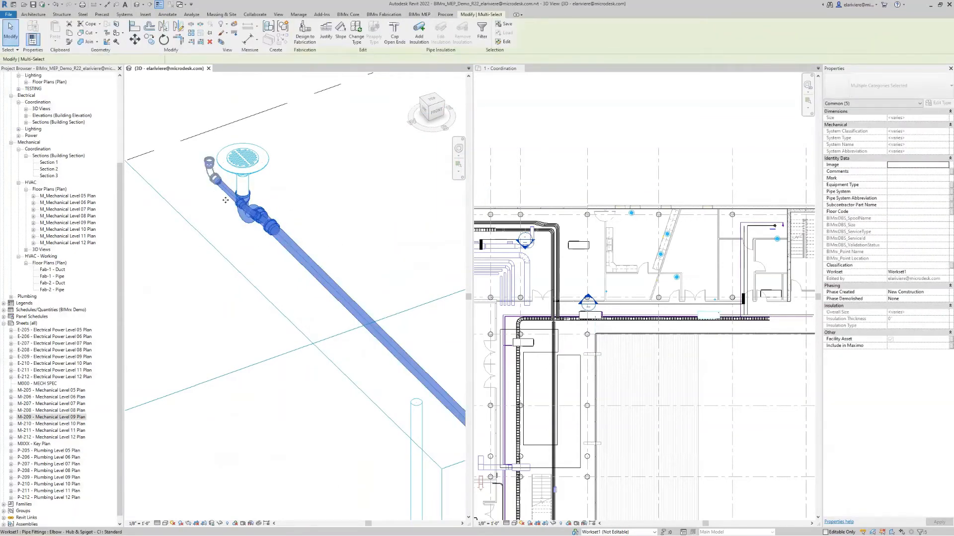
pyautogui.scroll(-5, 225, 200)
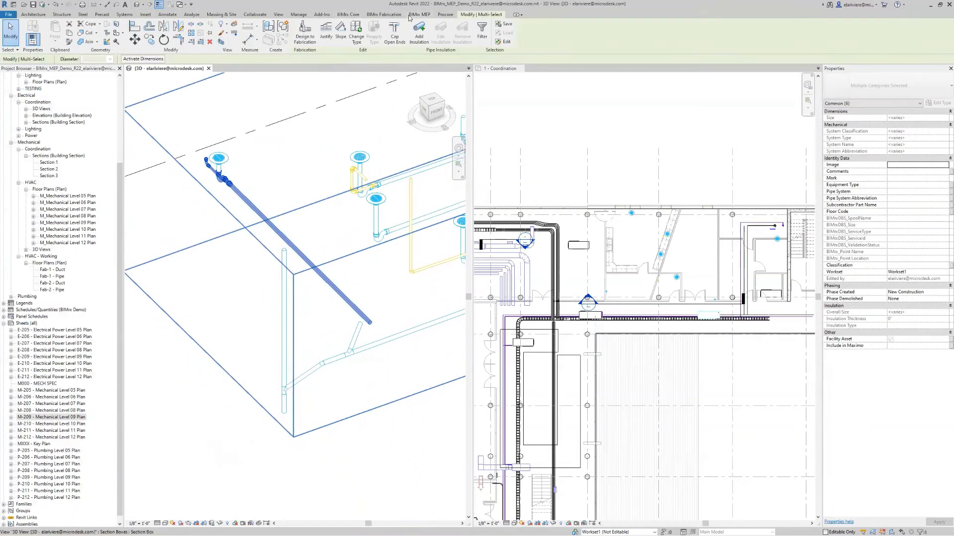
pyautogui.click(384, 15)
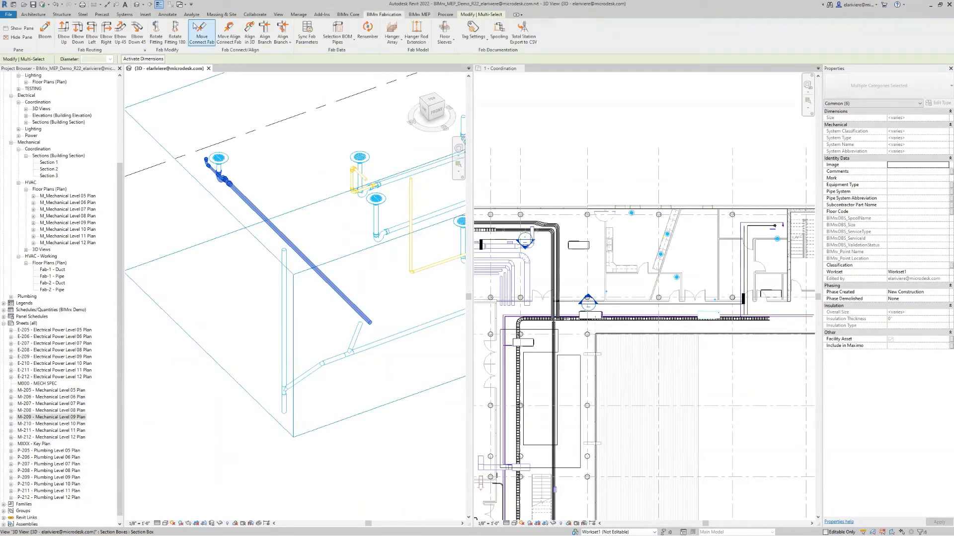
pyautogui.click(264, 28)
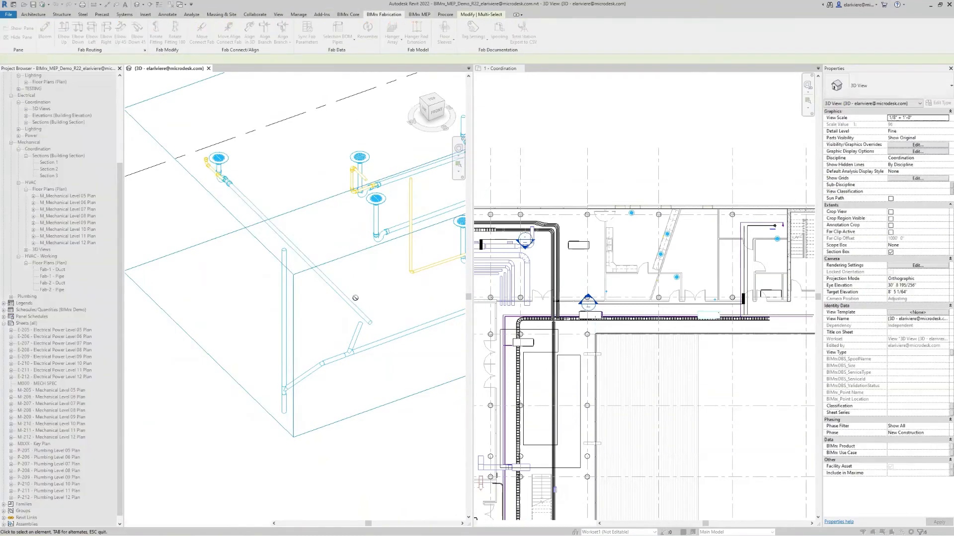
pyautogui.click(356, 338)
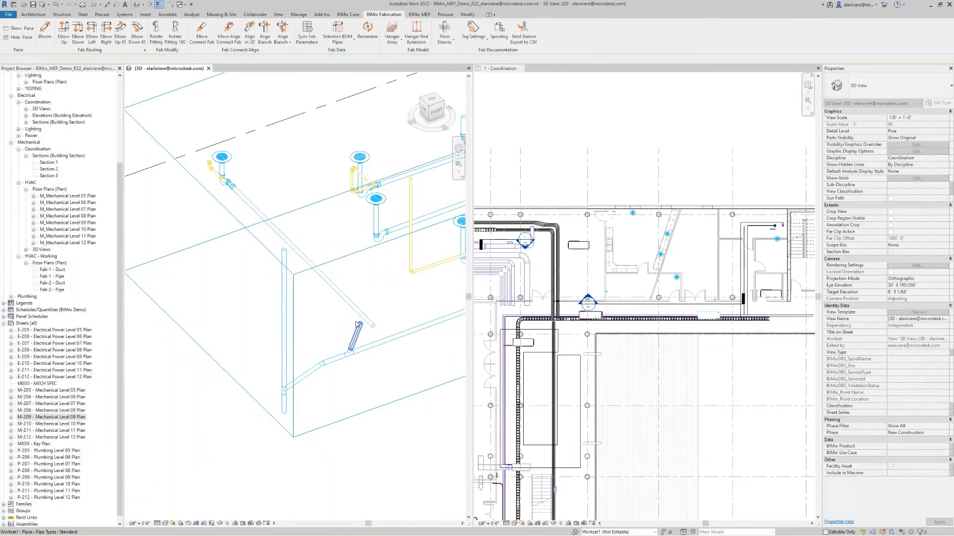
# Join the long drain pipe and the short branch pipe at a corner with Trim/Extend
pyautogui.click(357, 338)
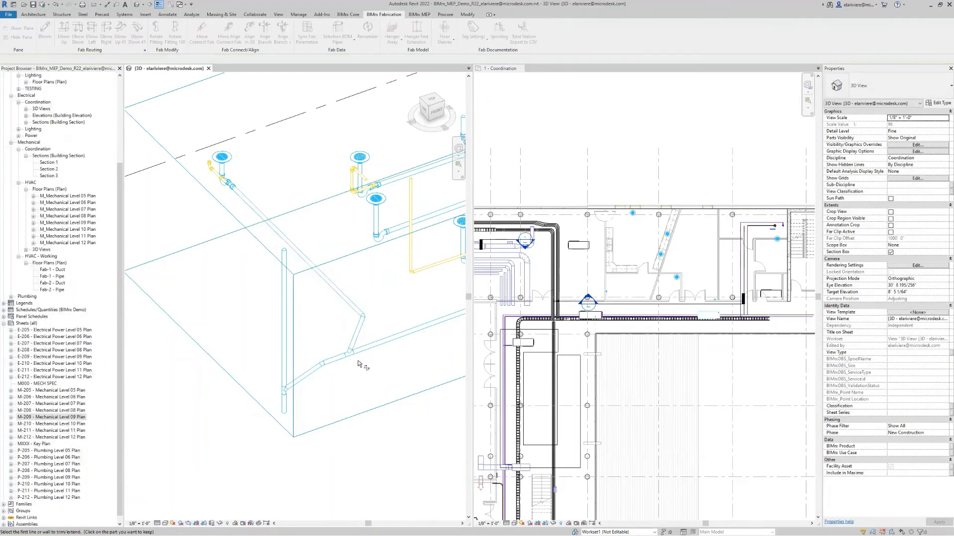
pyautogui.press('Escape')
pyautogui.scroll(-3, 368, 368)
pyautogui.keyDown('shift'); pyautogui.moveTo(365, 365); pyautogui.dragTo(337, 396, button='middle'); pyautogui.keyUp('shift')
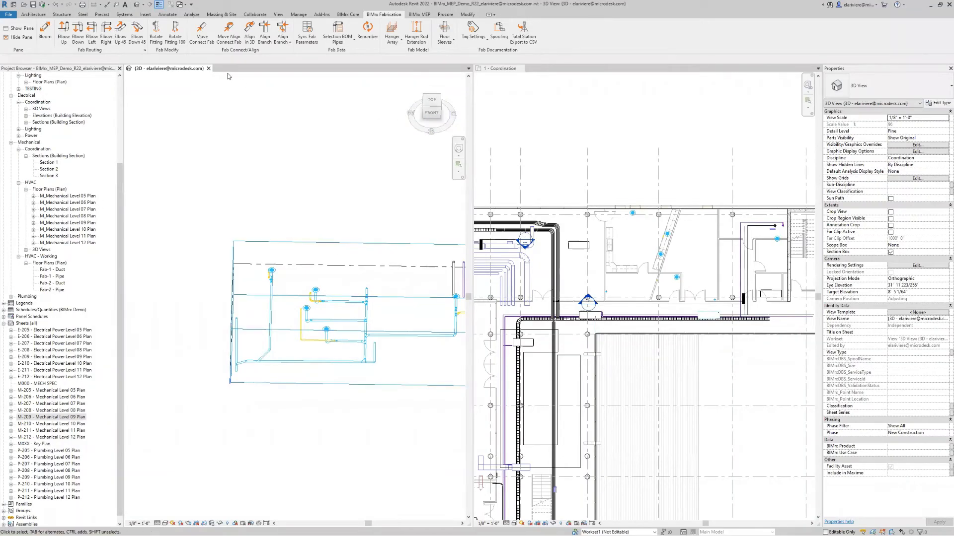
# Close the 3D view and show the room between grids S05 and S06 in the Coordination plan at Medium detail level
pyautogui.click(209, 69)
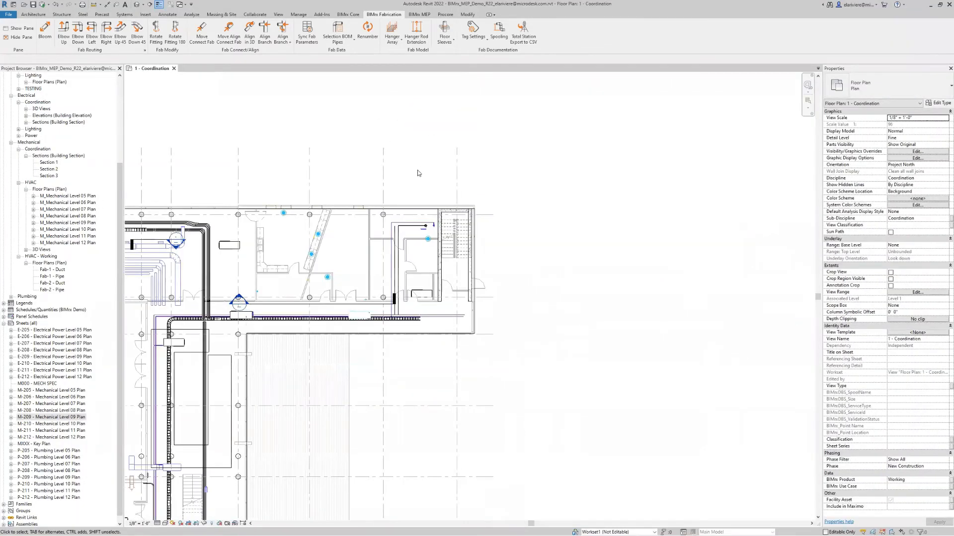
pyautogui.scroll(-2, 452, 118)
pyautogui.moveTo(452, 117); pyautogui.dragTo(475, 58, button='middle')
pyautogui.moveTo(470, 290); pyautogui.dragTo(480, 186, button='middle')
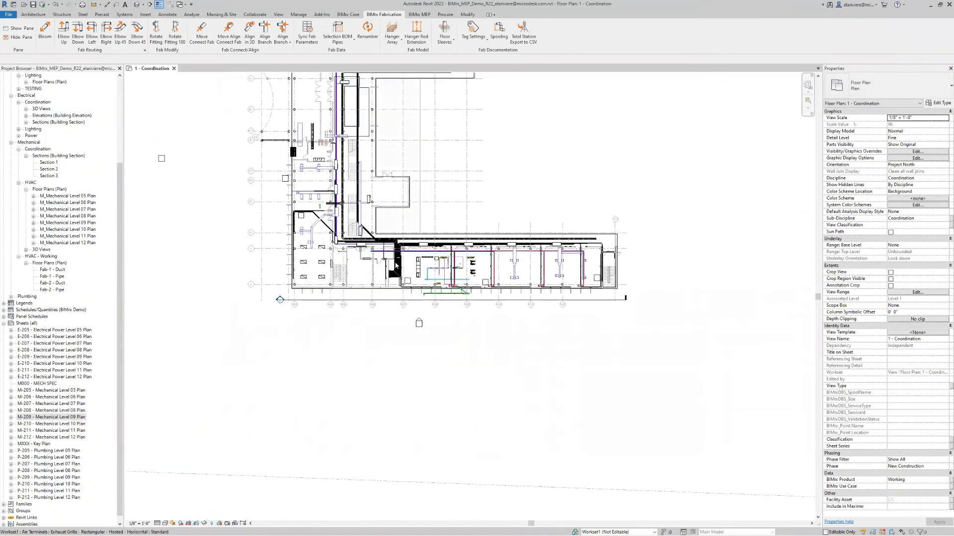
pyautogui.scroll(6, 367, 279)
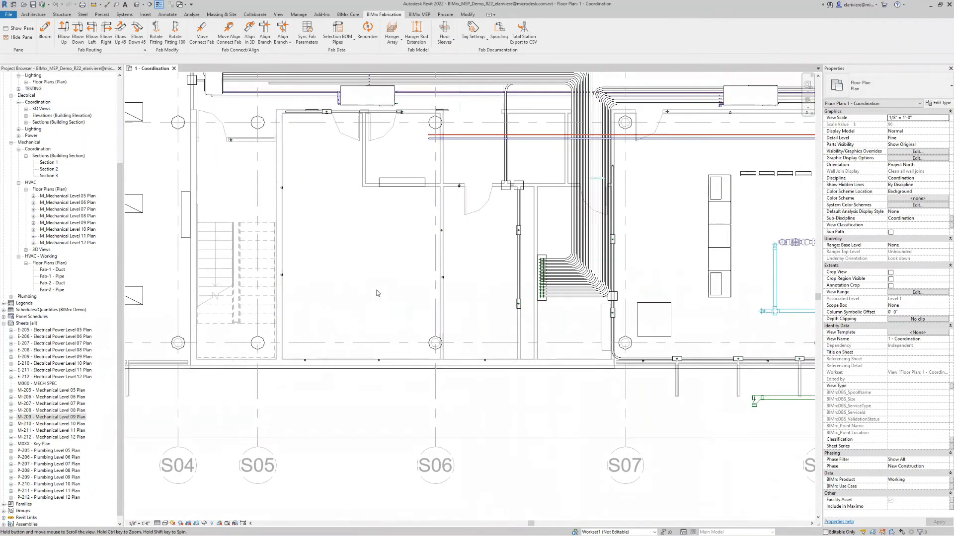
pyautogui.moveTo(365, 300); pyautogui.dragTo(394, 321, button='middle')
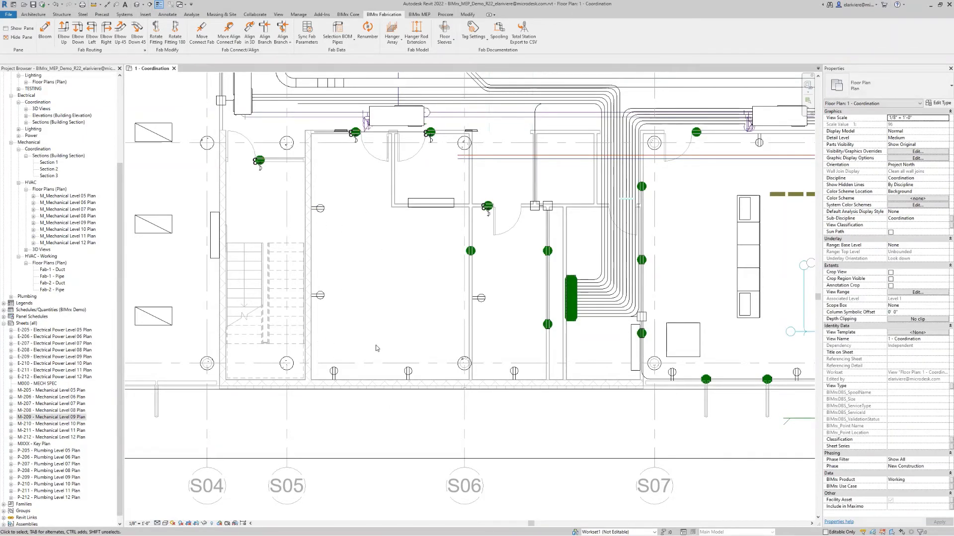
# Import the tag configuration file Electrical Fixture Tagging.xml into the BIMrx Core Tag Settings
pyautogui.click(415, 15)
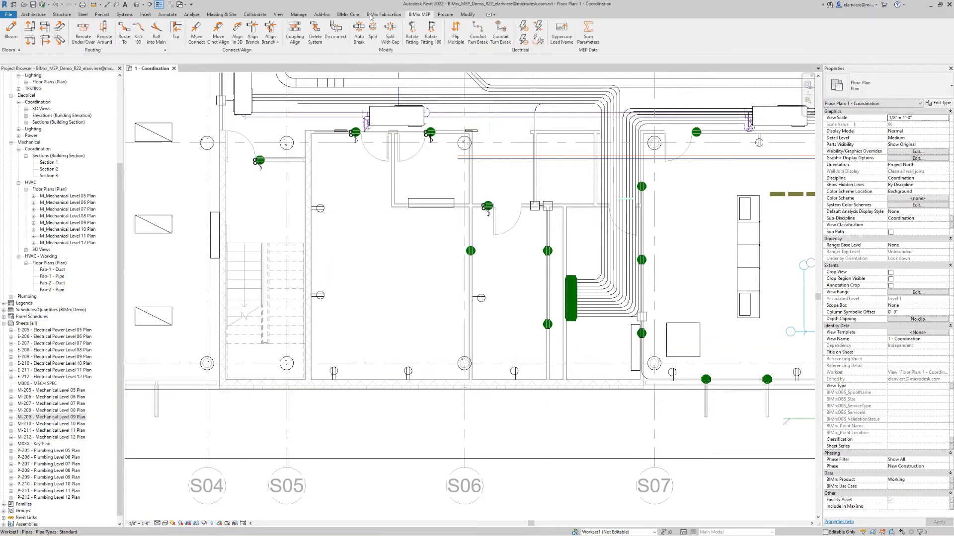
pyautogui.click(347, 15)
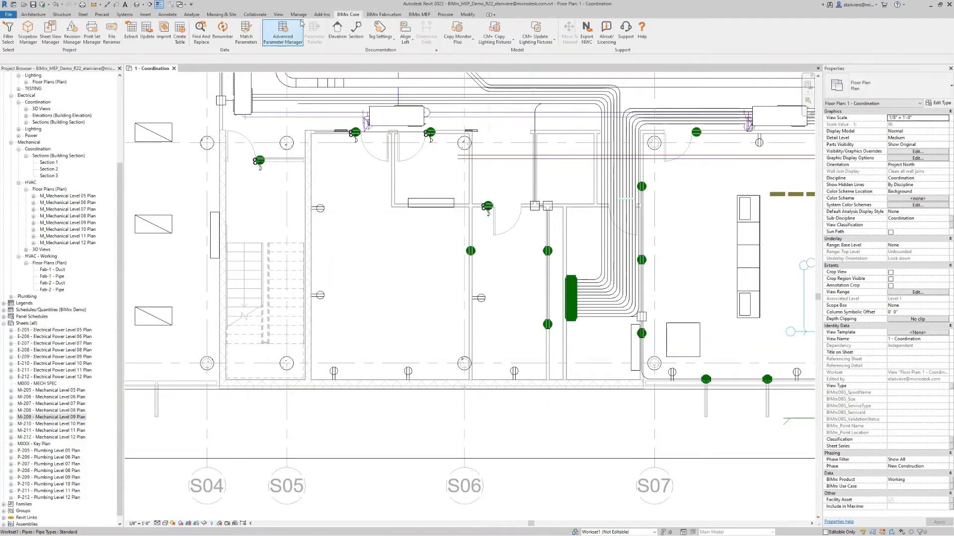
pyautogui.click(380, 31)
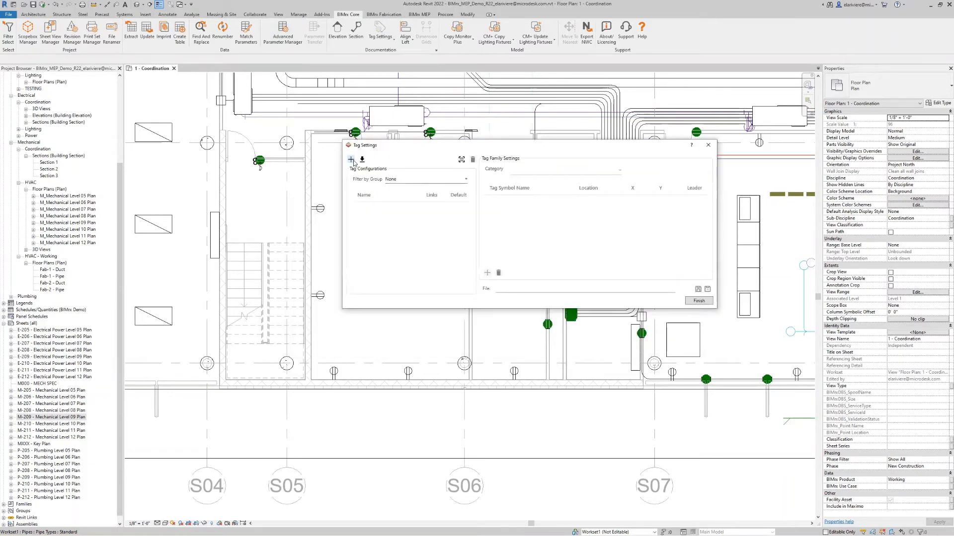
pyautogui.click(362, 160)
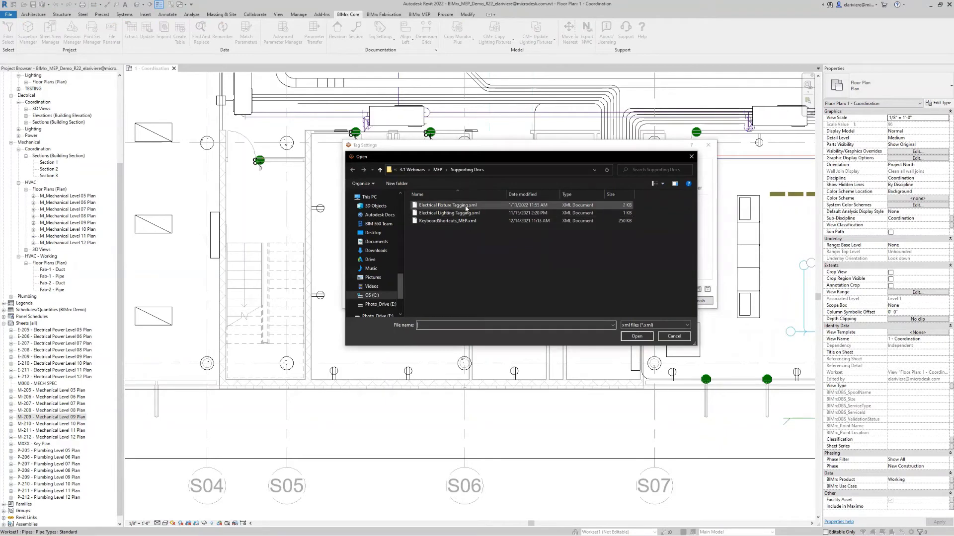
pyautogui.click(448, 206)
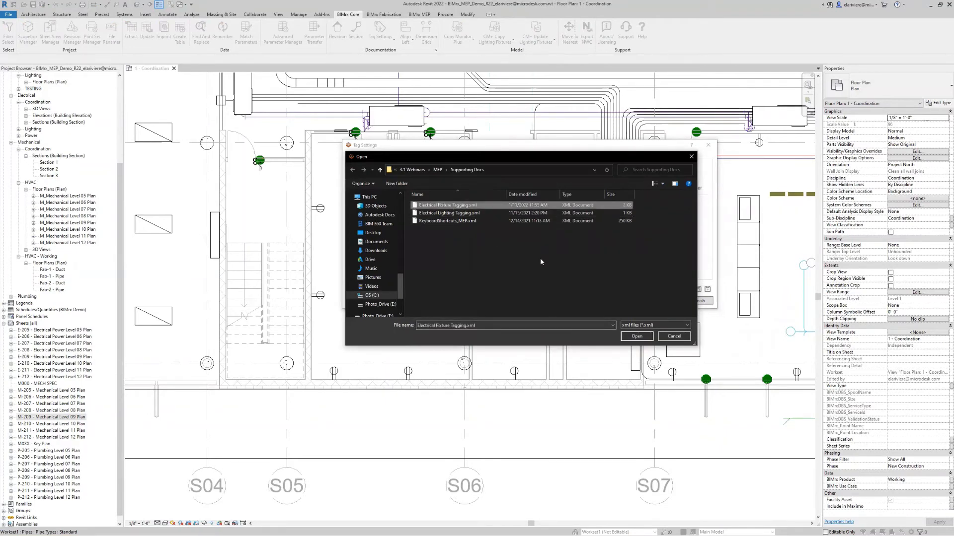
pyautogui.click(636, 336)
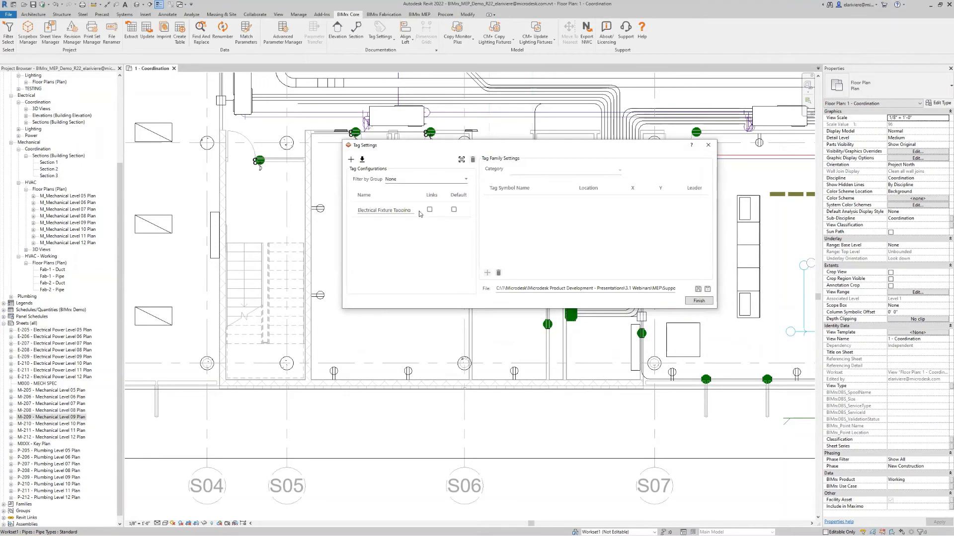
# Tag four receptacles along the walls of the room between grids S05 and S06 with the Electrical Fixture Tagging configuration, and close the tag settings
pyautogui.click(421, 211)
pyautogui.click(505, 148)
pyautogui.moveTo(513, 145); pyautogui.dragTo(678, 95)
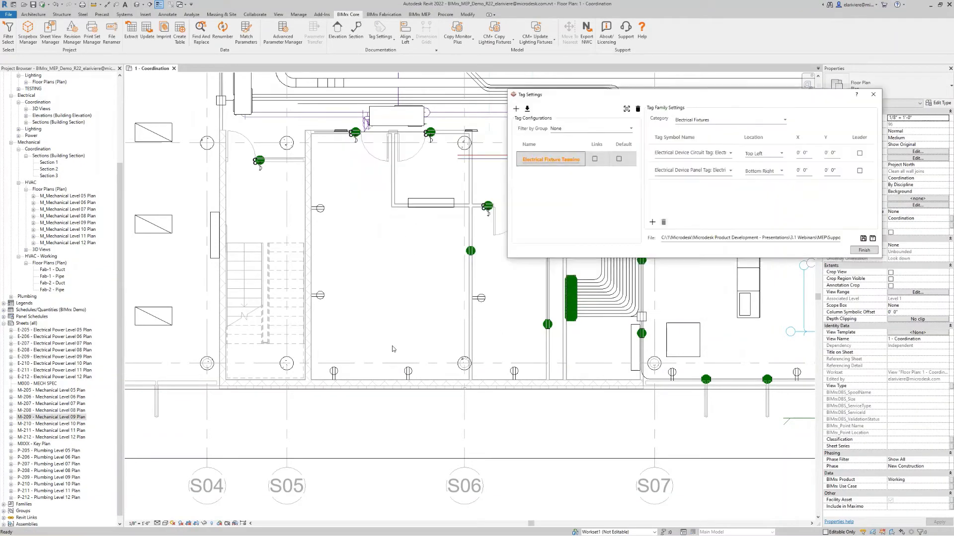
pyautogui.moveTo(426, 380); pyautogui.dragTo(305, 208)
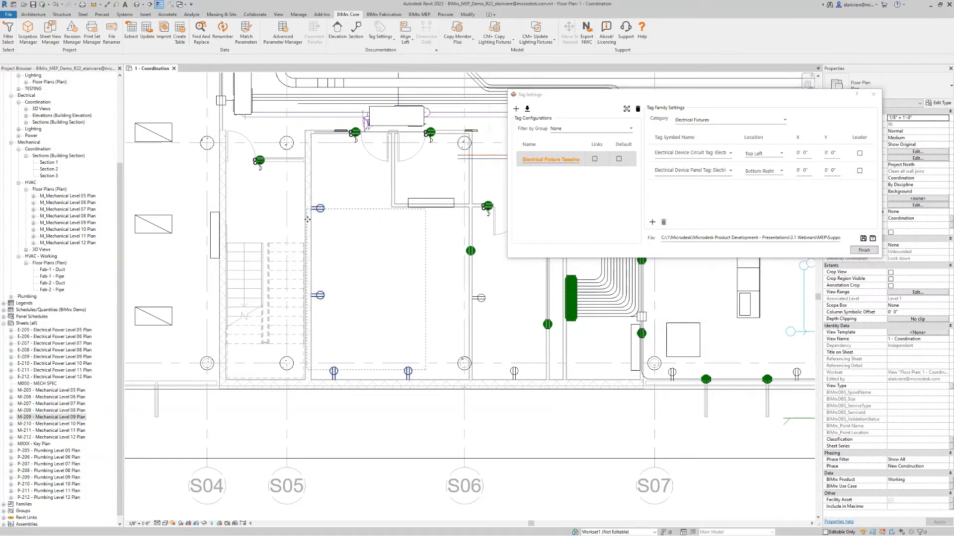
pyautogui.click(421, 414)
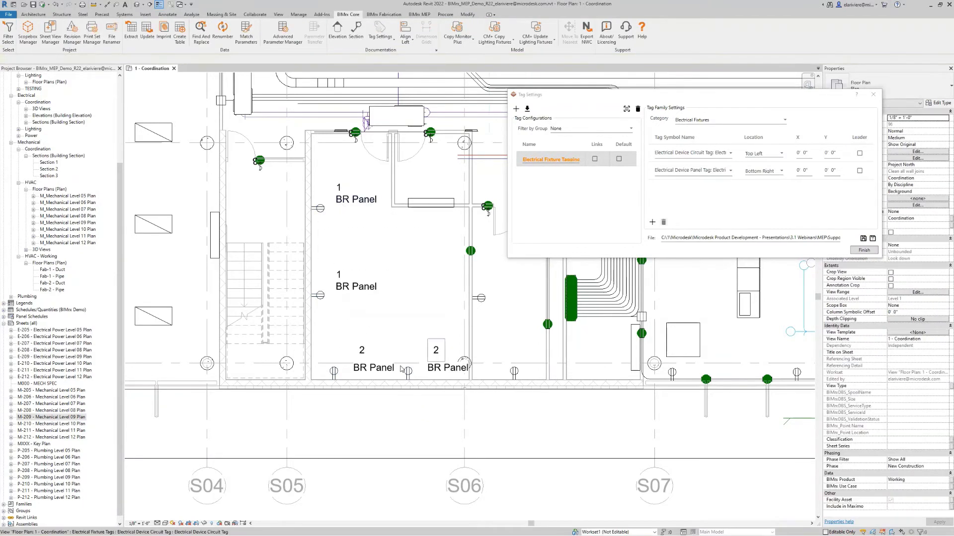
pyautogui.click(724, 97)
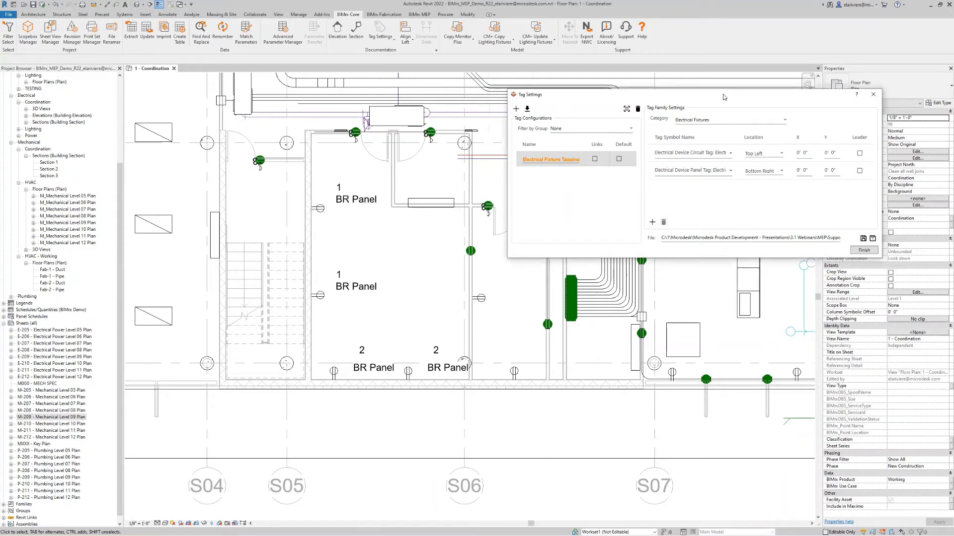
pyautogui.moveTo(725, 97); pyautogui.dragTo(743, 125)
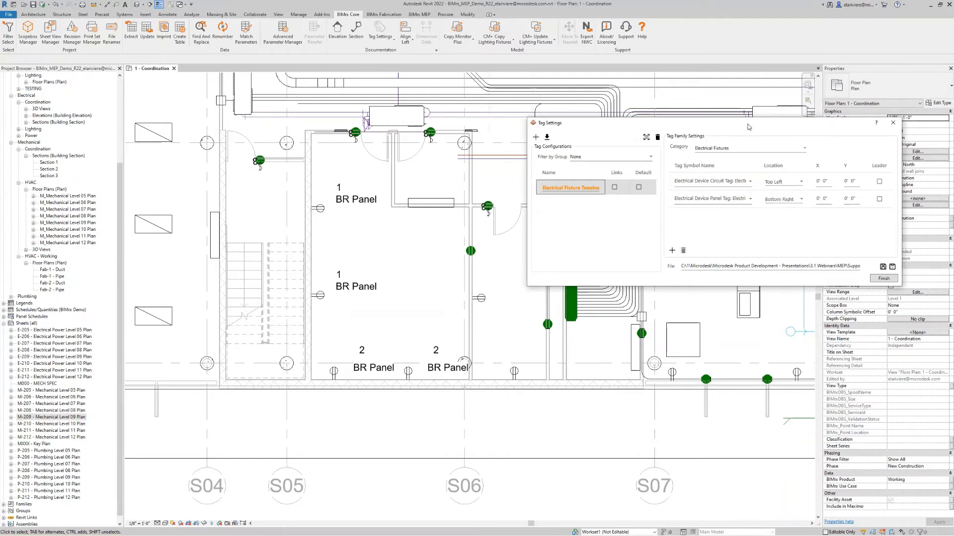
pyautogui.moveTo(749, 127); pyautogui.dragTo(496, 127)
pyautogui.click(639, 123)
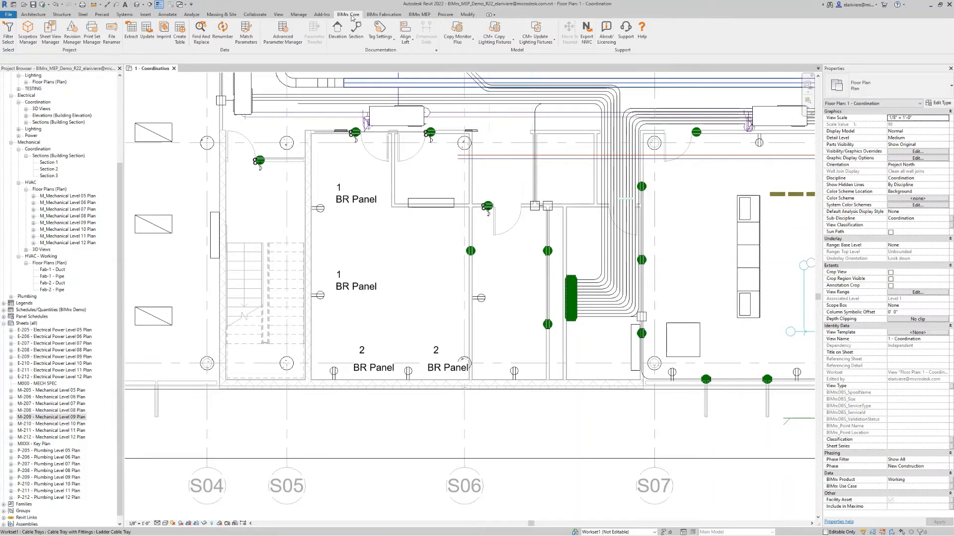
# Add the lower receptacle on the stair-side wall of the room between grids S05 and S06 to BR Panel circuit 2
pyautogui.click(417, 15)
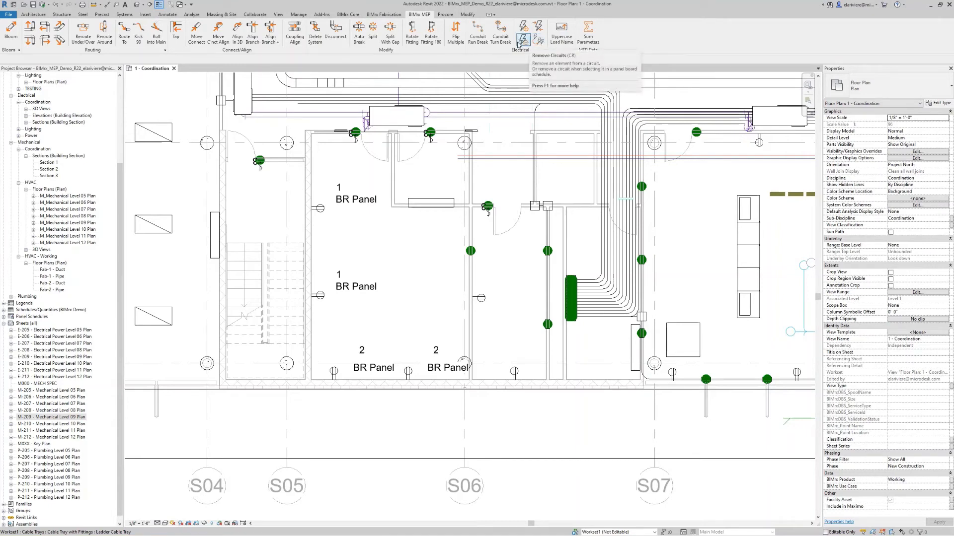
pyautogui.click(336, 376)
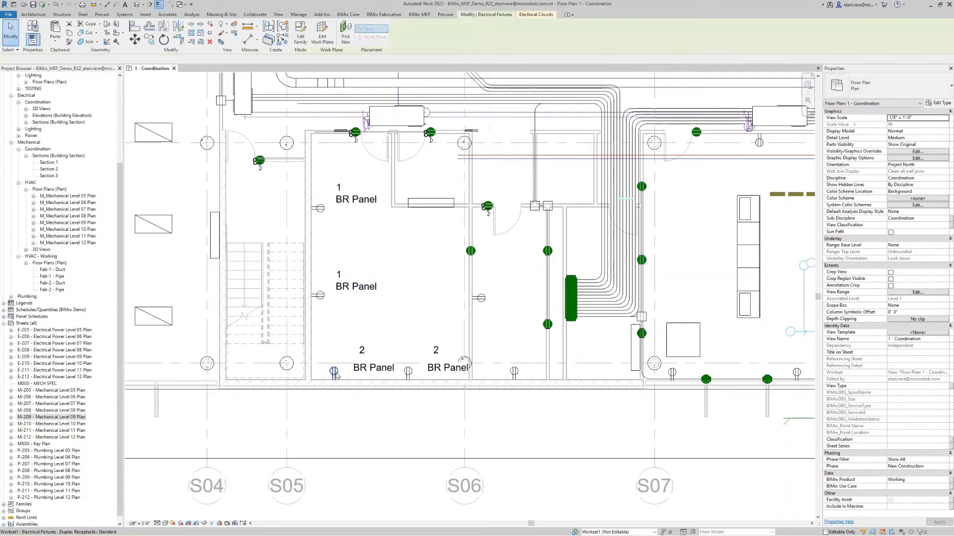
pyautogui.click(417, 14)
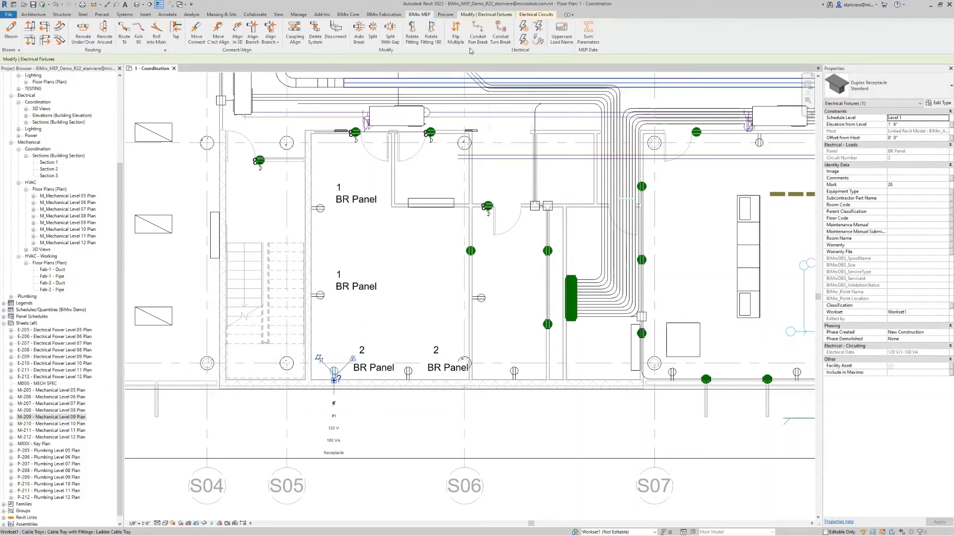
pyautogui.click(524, 28)
pyautogui.click(318, 298)
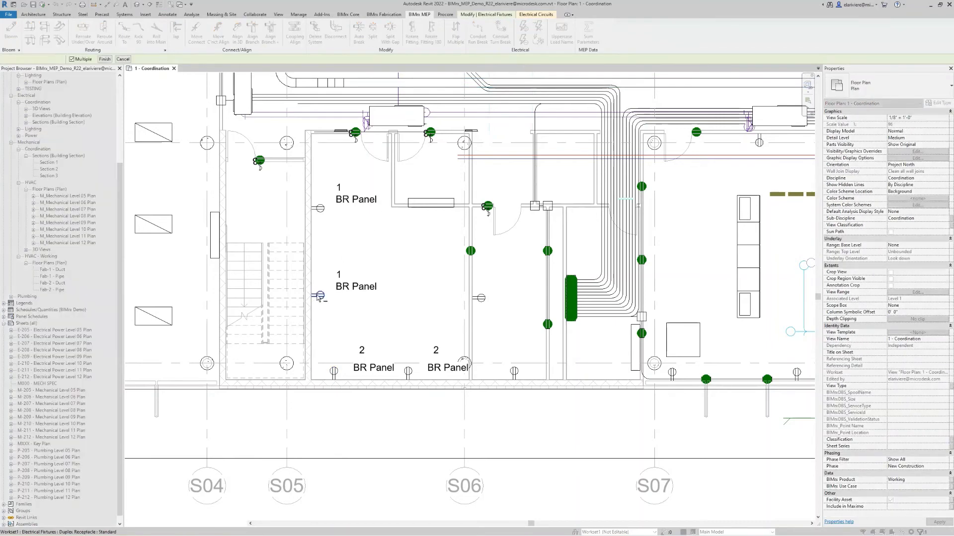
pyautogui.click(104, 59)
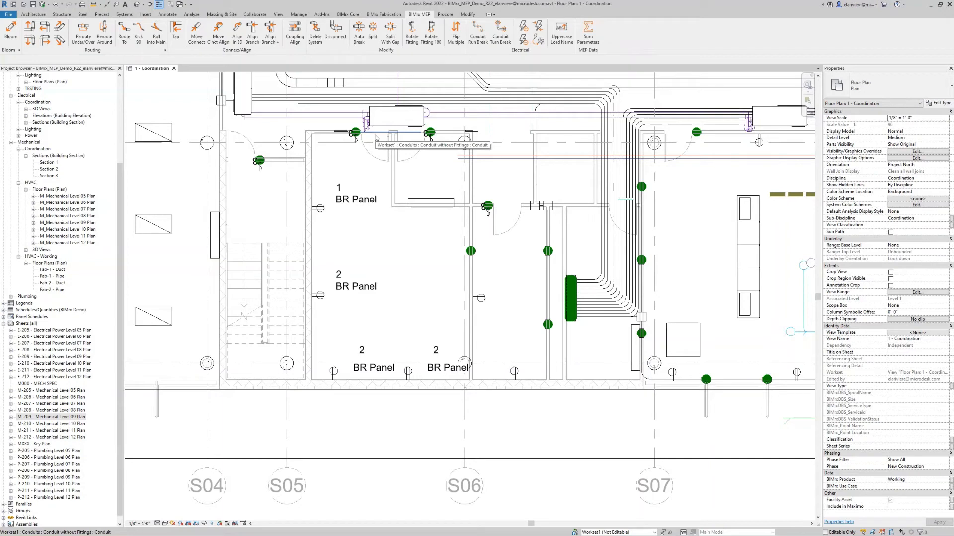
# Try to remove the second receptacle on the exterior wall between grids S05 and S06 from its circuit
pyautogui.click(521, 39)
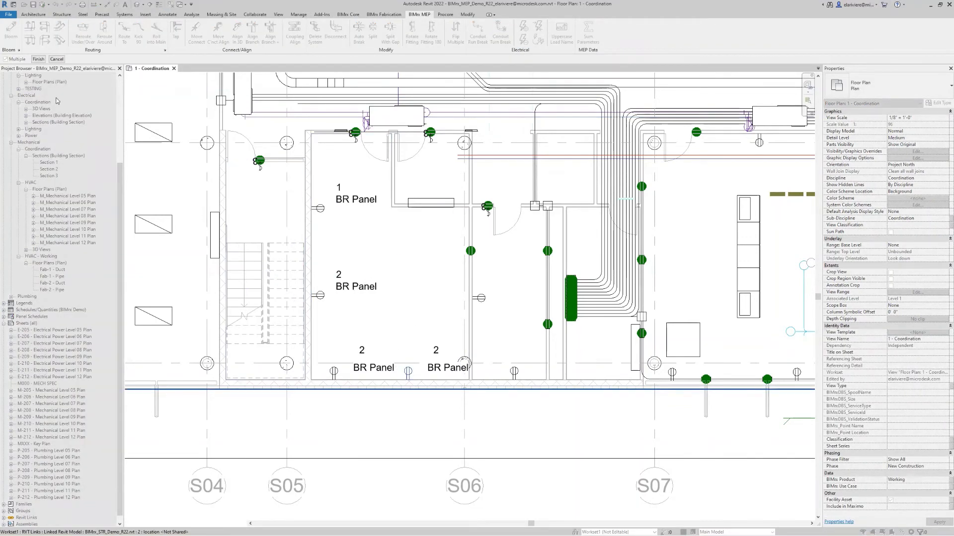
pyautogui.click(39, 60)
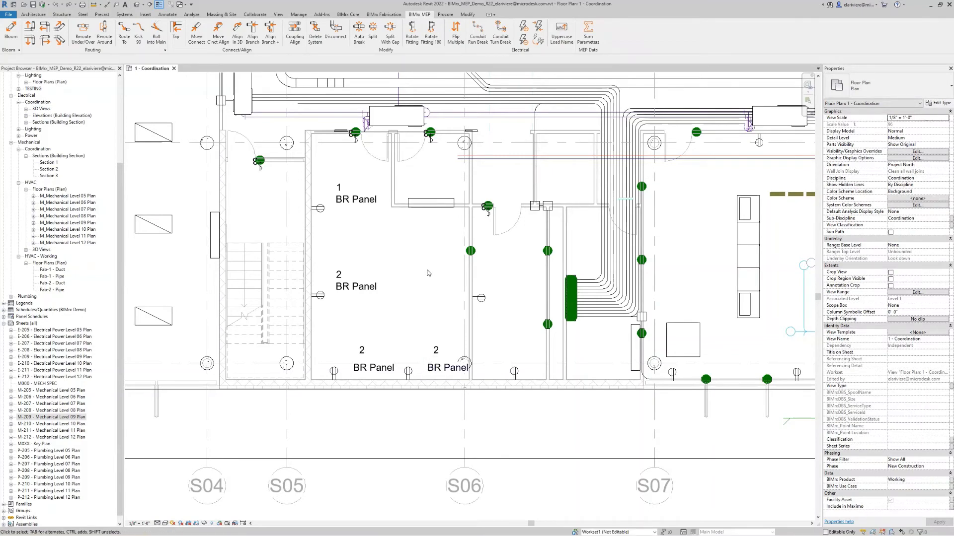
# In the Elevation 1 - b view, copy the BR Panel with its circuited receptacles about 12 feet straight up to the second floor
pyautogui.scroll(-4, 419, 243)
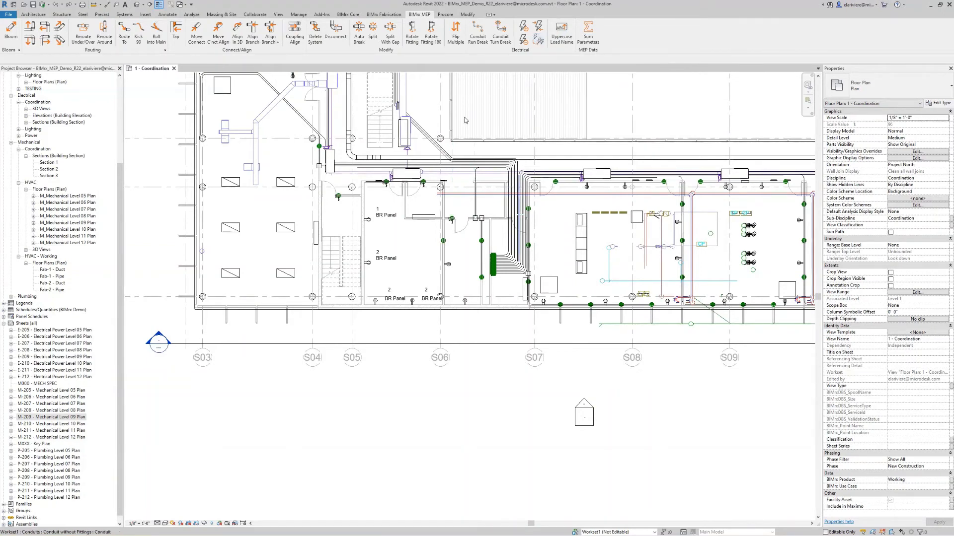
pyautogui.doubleClick(583, 406)
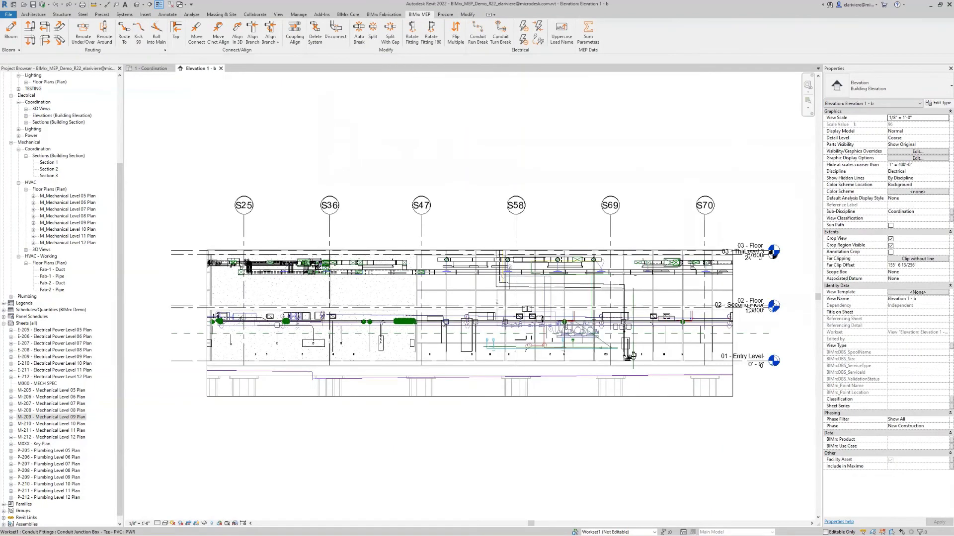
pyautogui.scroll(5, 309, 378)
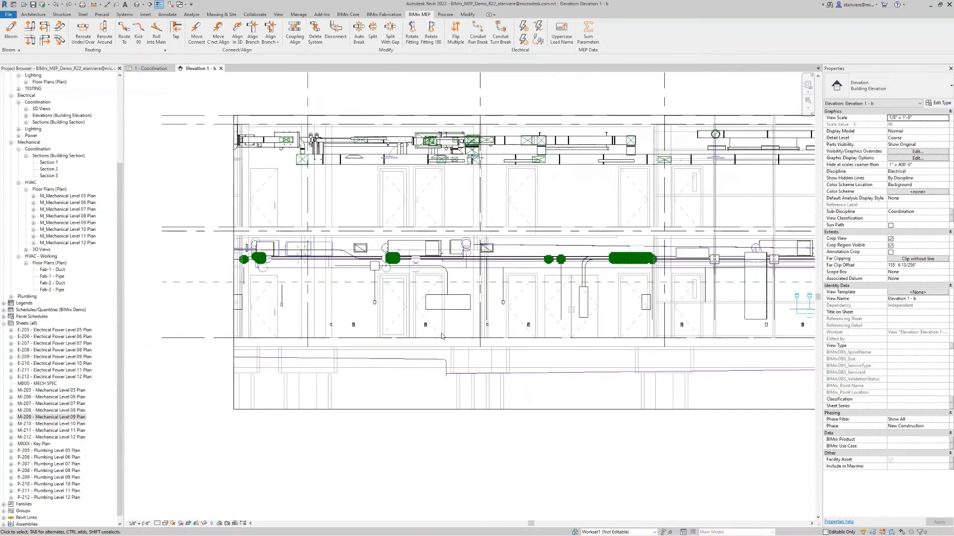
pyautogui.click(454, 304)
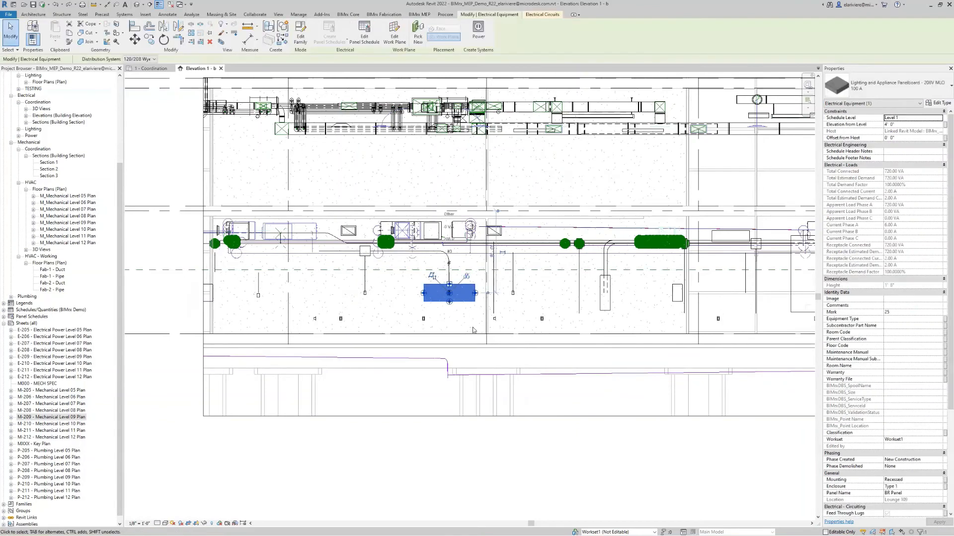
pyautogui.click(419, 15)
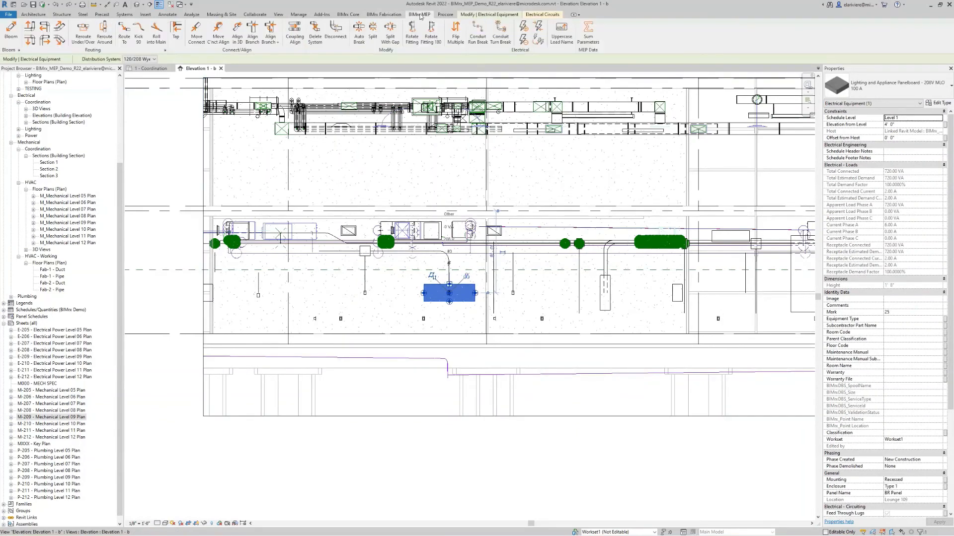
pyautogui.click(540, 40)
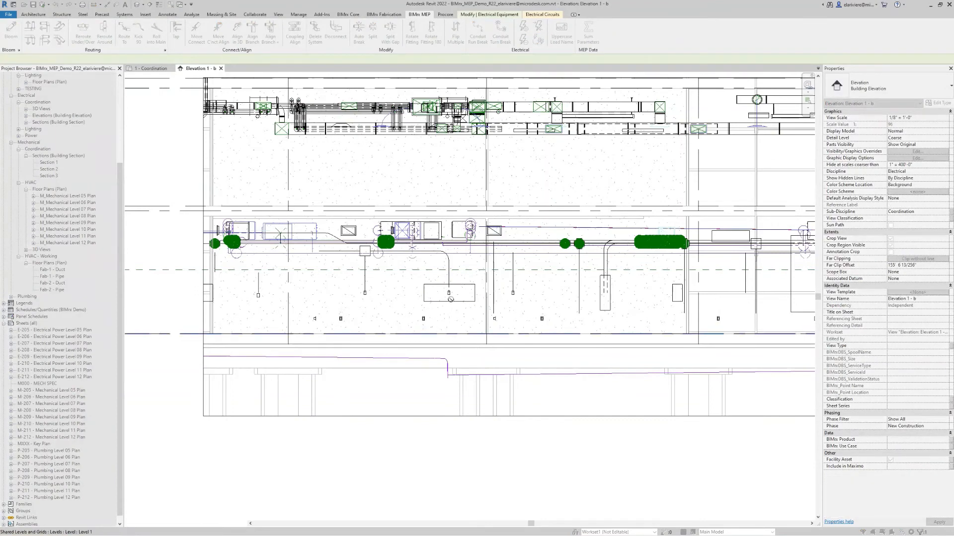
pyautogui.click(423, 214)
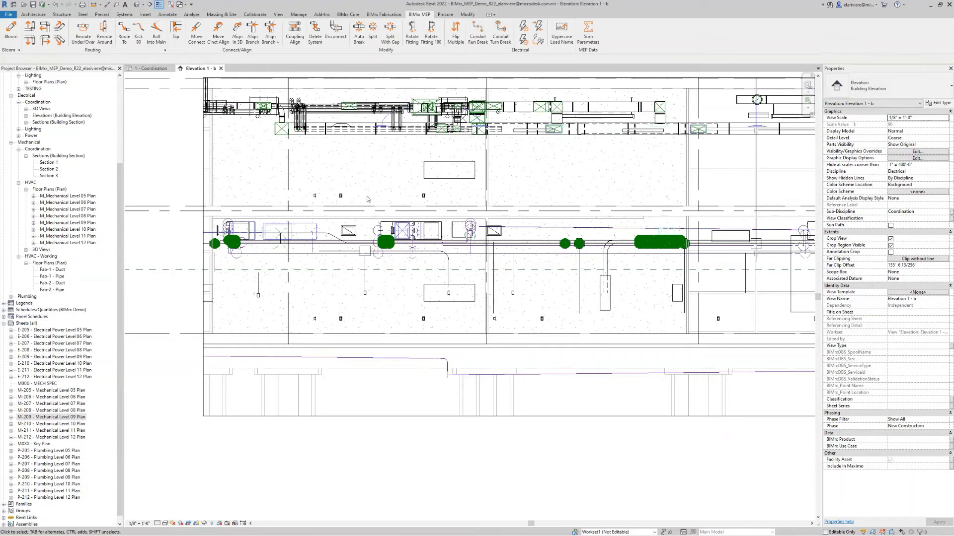
# Open the 2 - Coordination floor plan and show the room between grids S05 and S06
pyautogui.click(68, 178)
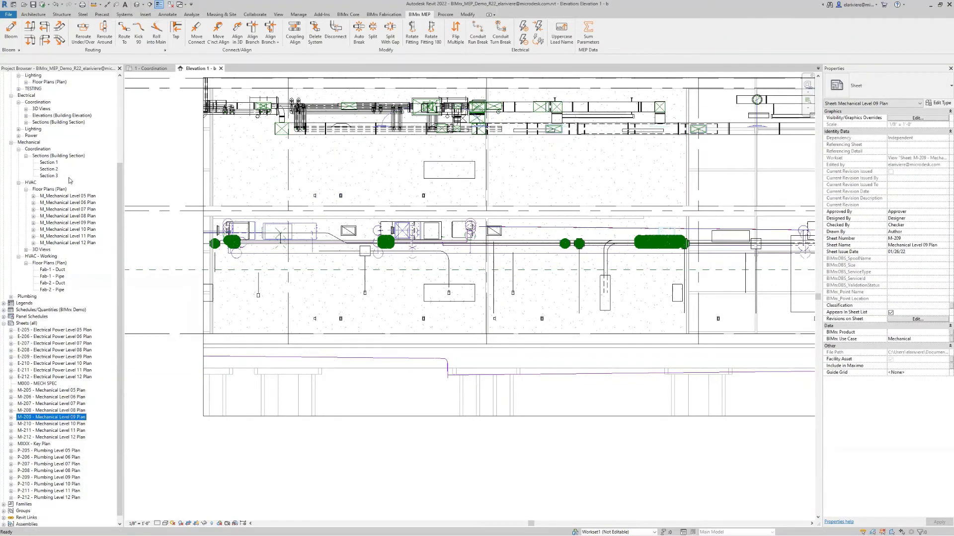
pyautogui.scroll(6, 68, 177)
pyautogui.click(59, 156)
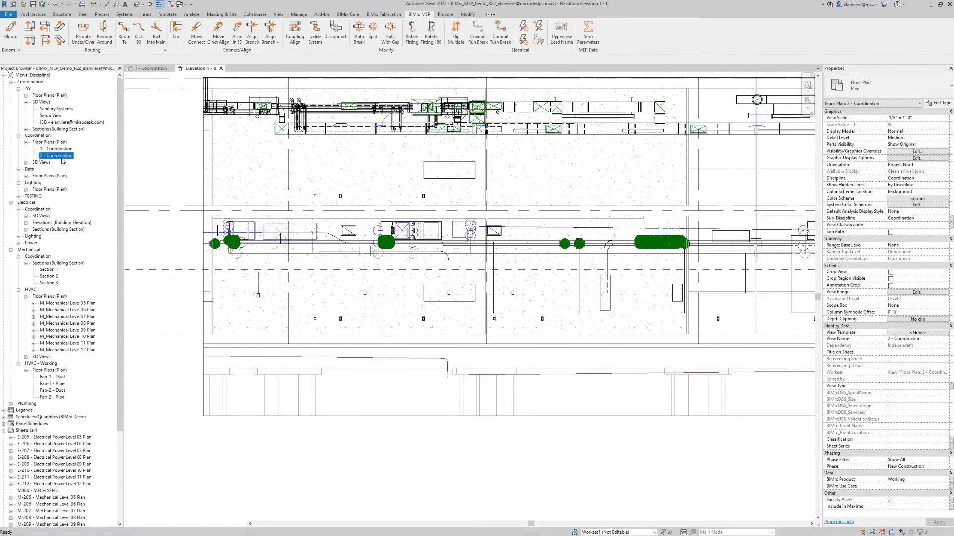
pyautogui.doubleClick(59, 156)
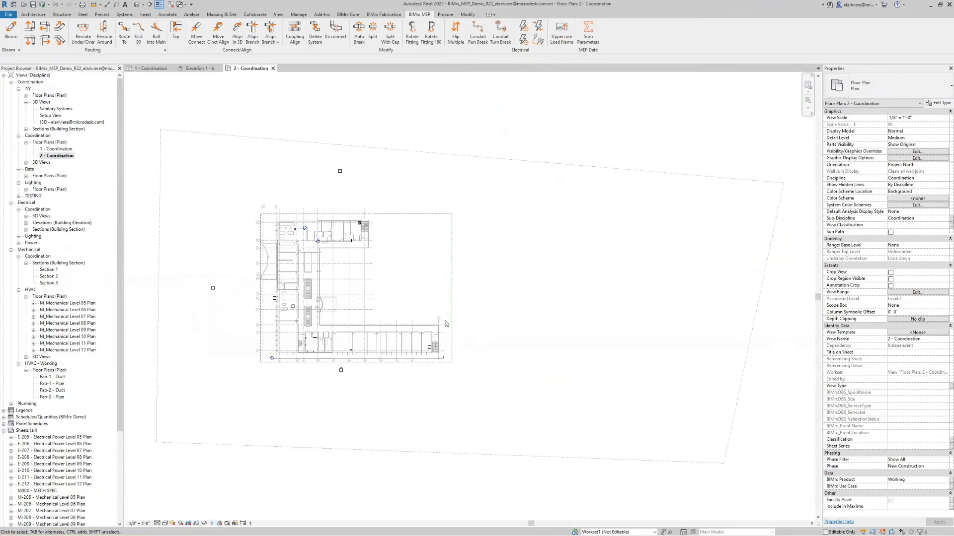
pyautogui.scroll(8, 333, 332)
pyautogui.moveTo(313, 380); pyautogui.dragTo(379, 354, button='middle')
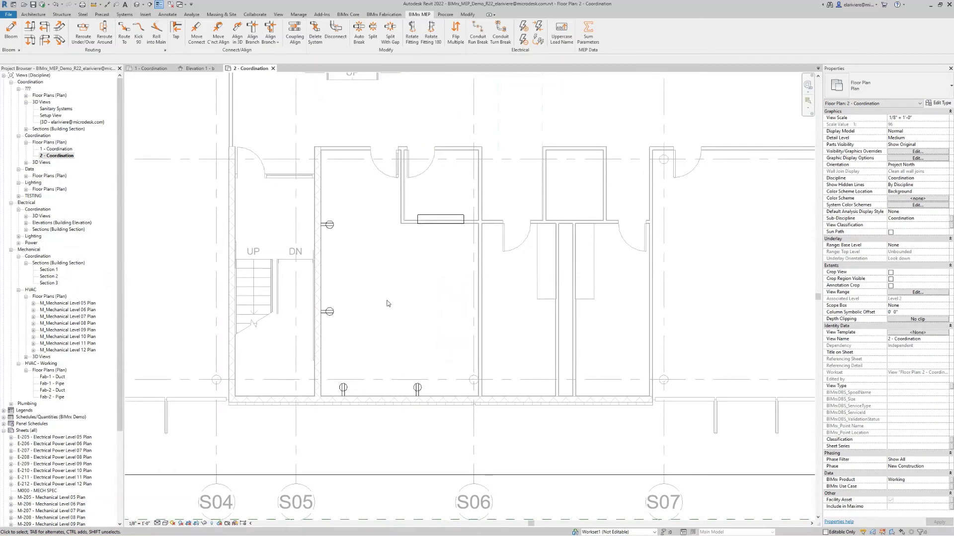
# Tag the four copied second-floor receptacles with the Electrical Fixture Tagging configuration, and close the tag settings
pyautogui.click(349, 14)
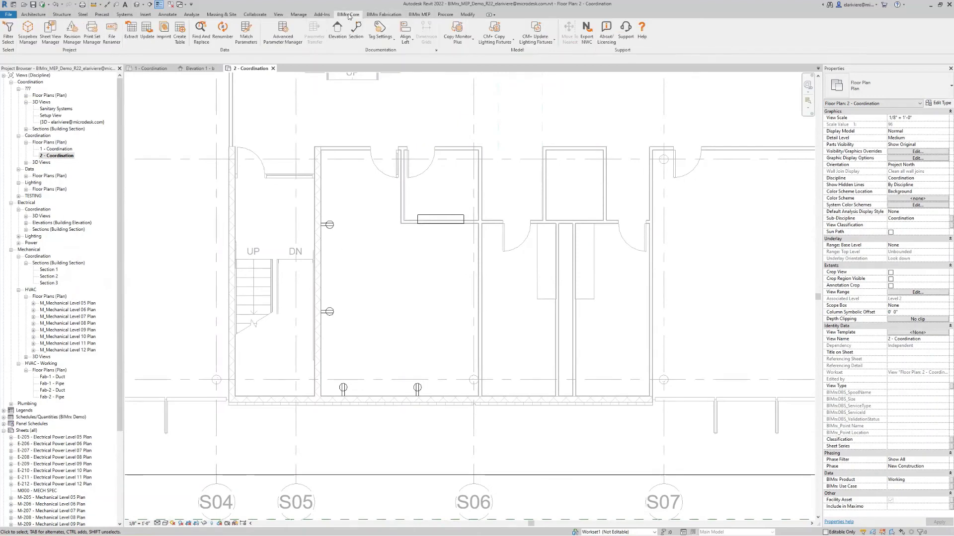
pyautogui.click(380, 30)
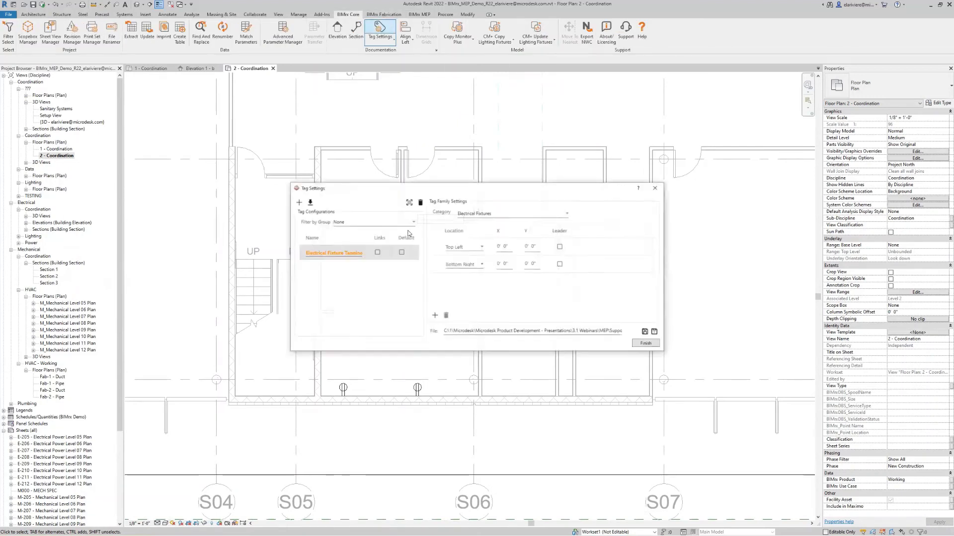
pyautogui.click(536, 208)
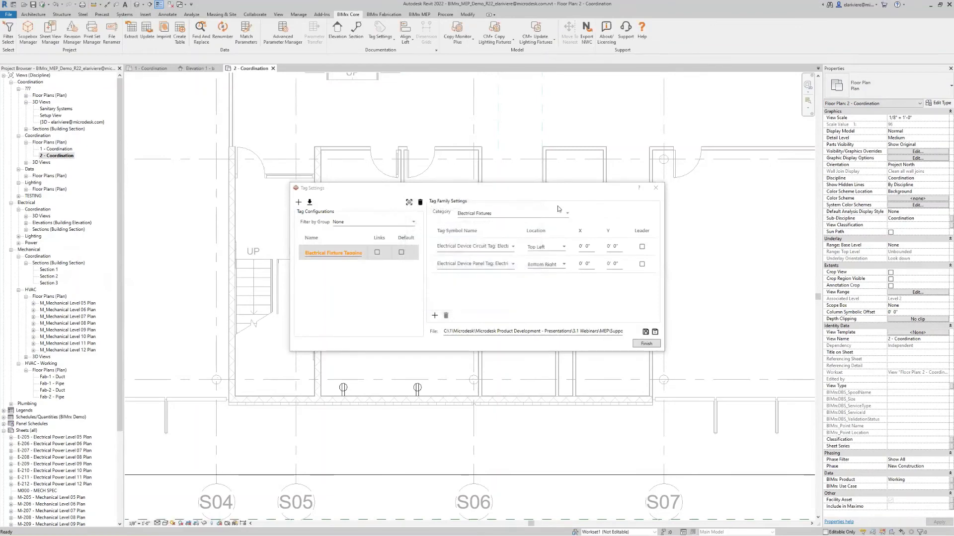
pyautogui.moveTo(572, 188); pyautogui.dragTo(144, 83)
pyautogui.moveTo(417, 427); pyautogui.dragTo(308, 229)
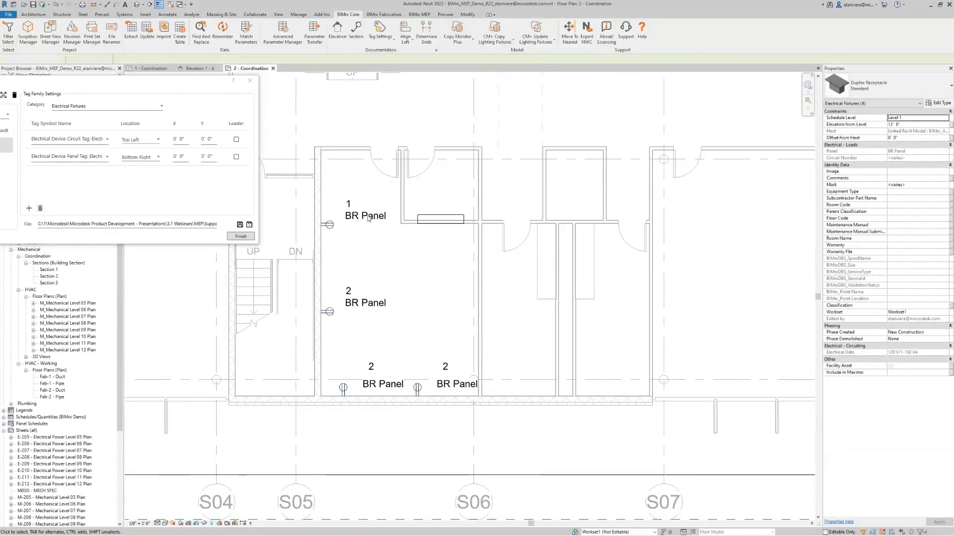
pyautogui.moveTo(184, 85); pyautogui.dragTo(238, 84)
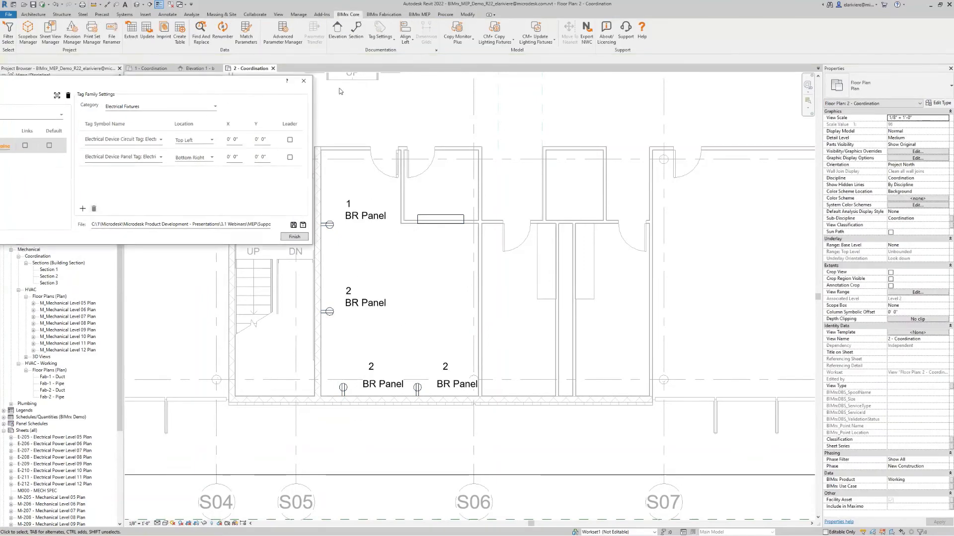
pyautogui.click(306, 83)
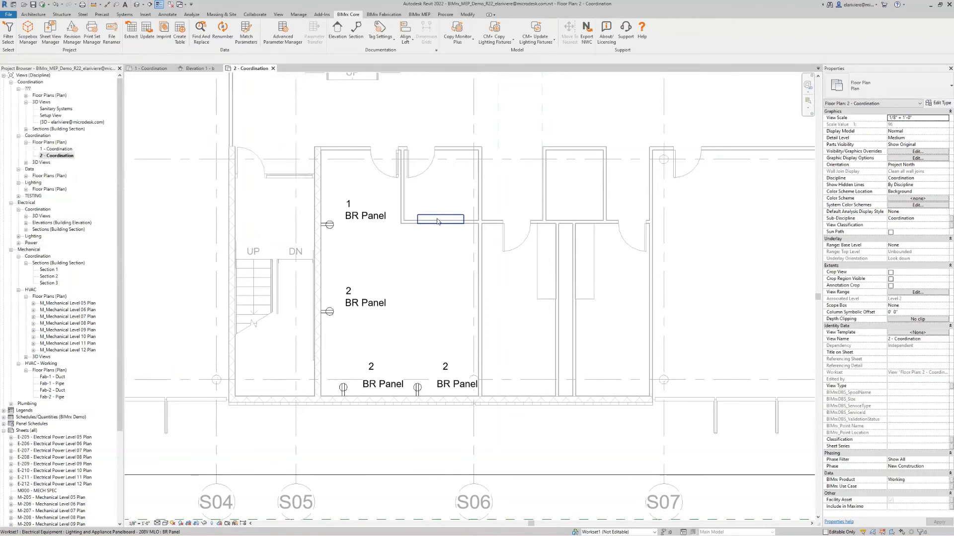
# Rename the copied second-floor panelboard to BR Panel-2
pyautogui.click(460, 220)
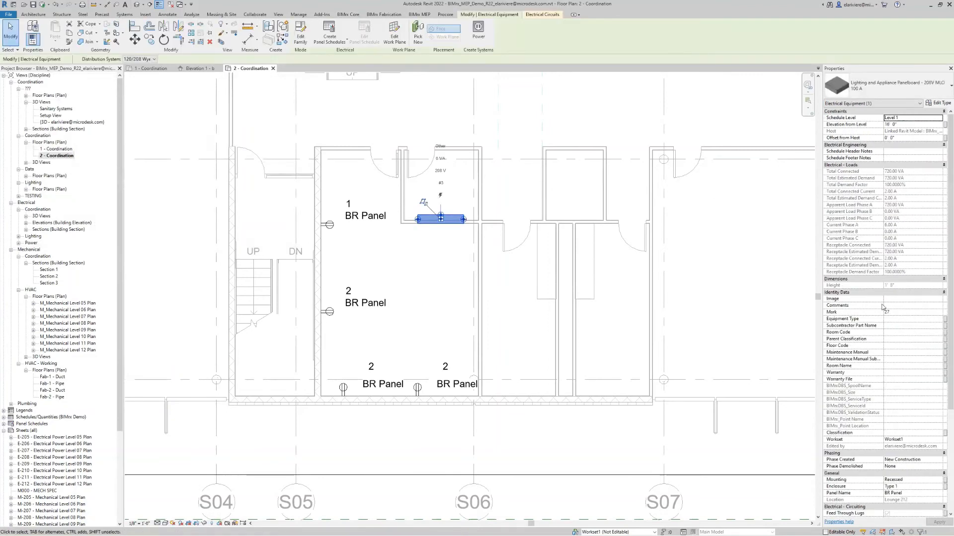
pyautogui.scroll(-5, 882, 308)
pyautogui.click(911, 393)
pyautogui.write('-2')
pyautogui.press('Return')
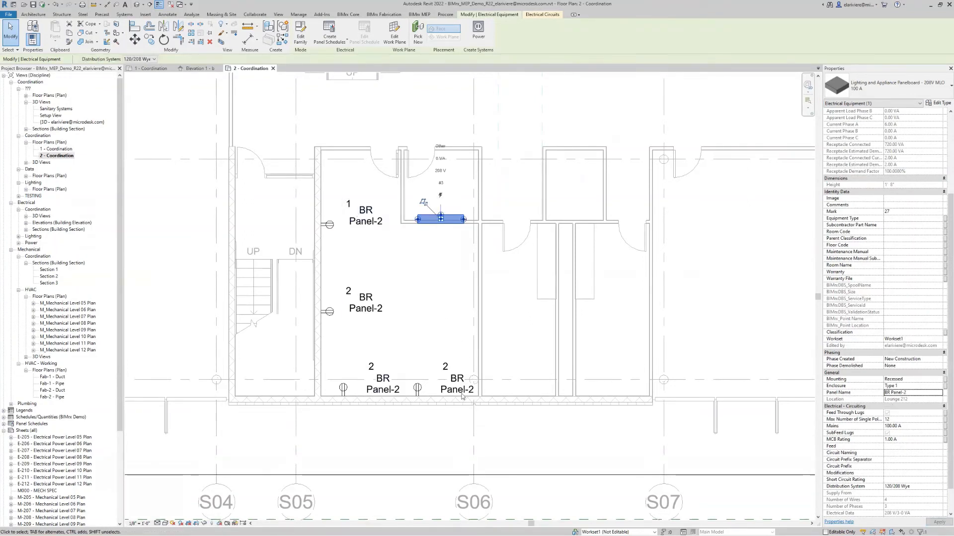
# Return to the 1 - Coordination plan, open the sheet M000 - MECH SPEC, and clear the selection
pyautogui.click(151, 69)
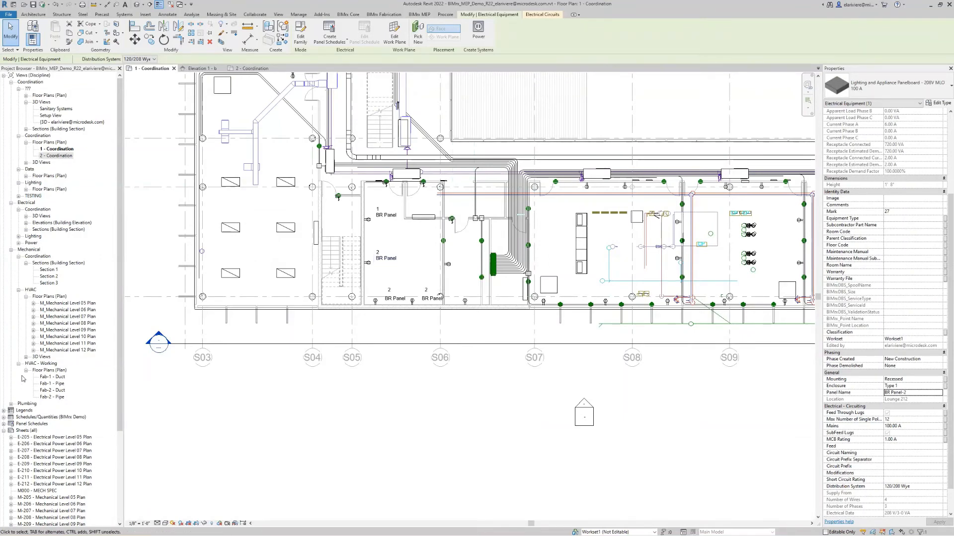
pyautogui.scroll(-4, 22, 379)
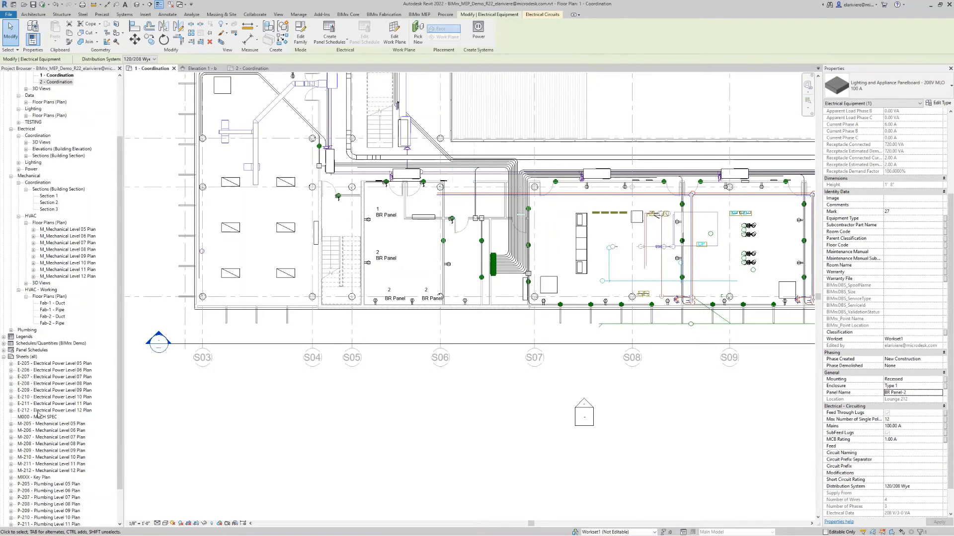
pyautogui.doubleClick(36, 417)
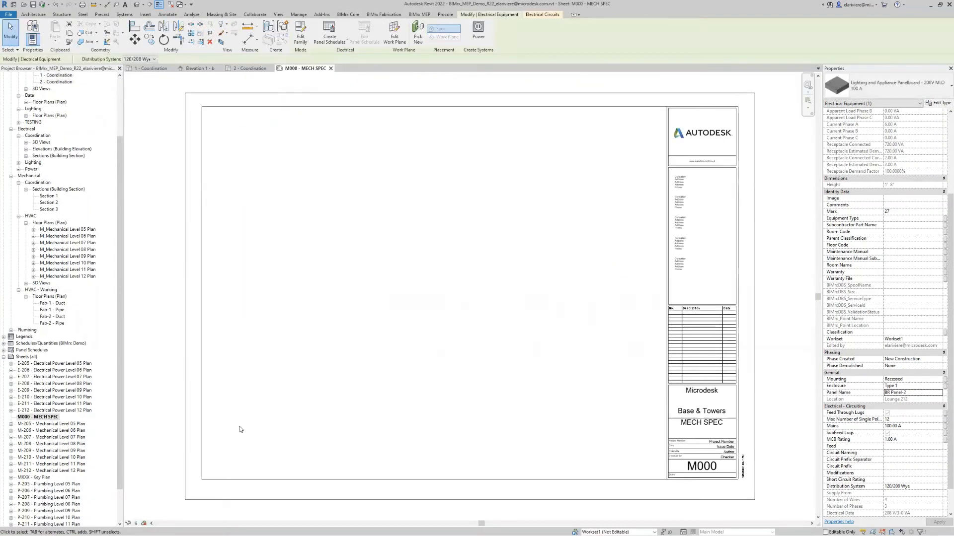
pyautogui.scroll(-2, 236, 414)
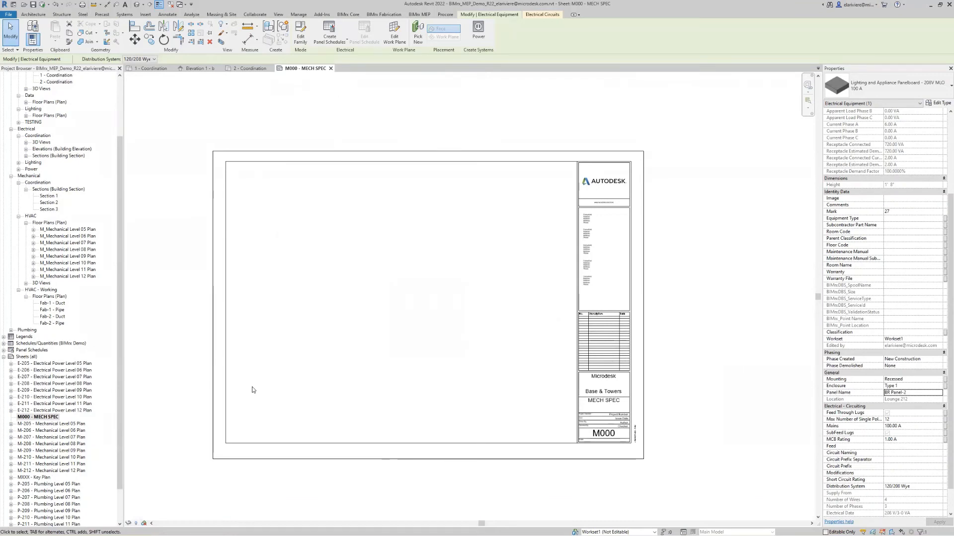
pyautogui.click(309, 124)
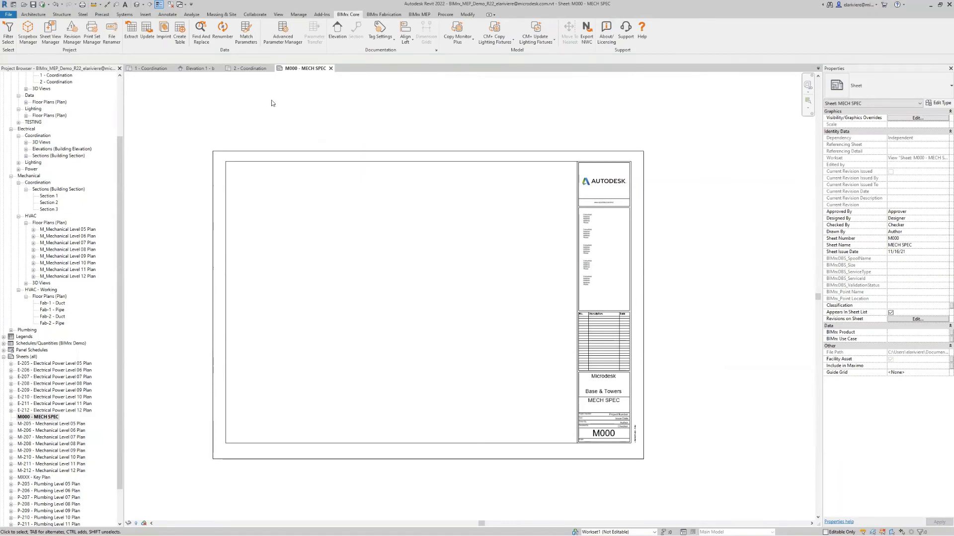
# Imprint all pages of Steel World - Welding Deck Spec2.pdf onto the M000 MECH SPEC sheet
pyautogui.click(167, 37)
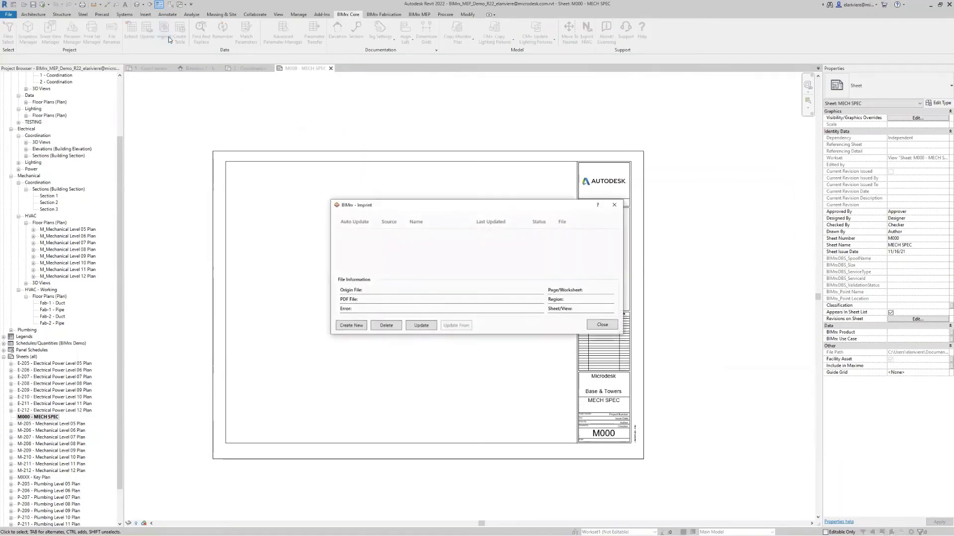
pyautogui.moveTo(372, 208); pyautogui.dragTo(230, 149)
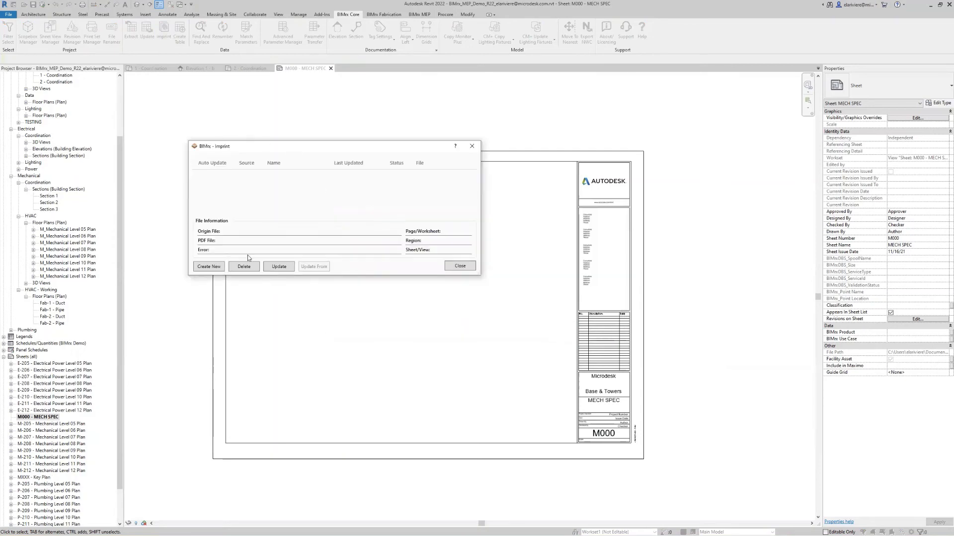
pyautogui.click(209, 267)
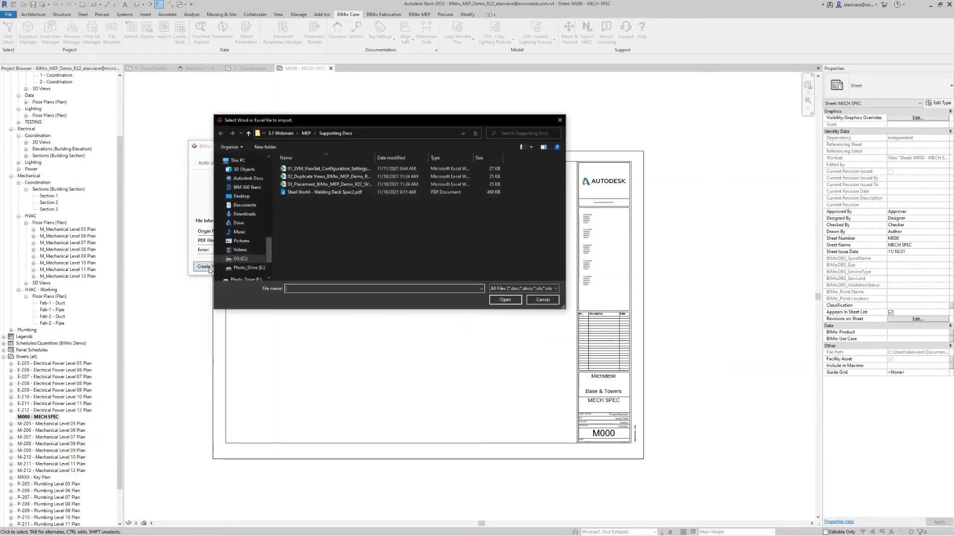
pyautogui.click(326, 192)
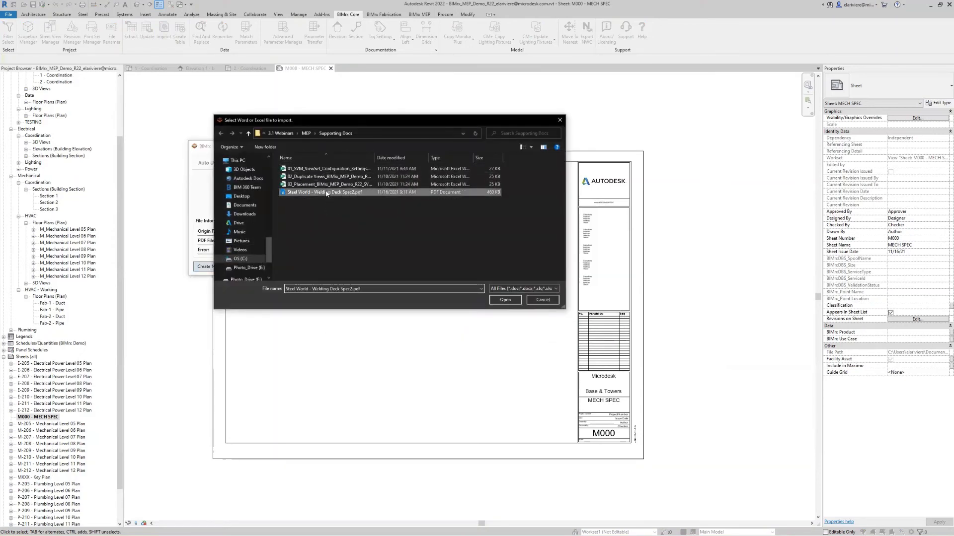
pyautogui.click(505, 300)
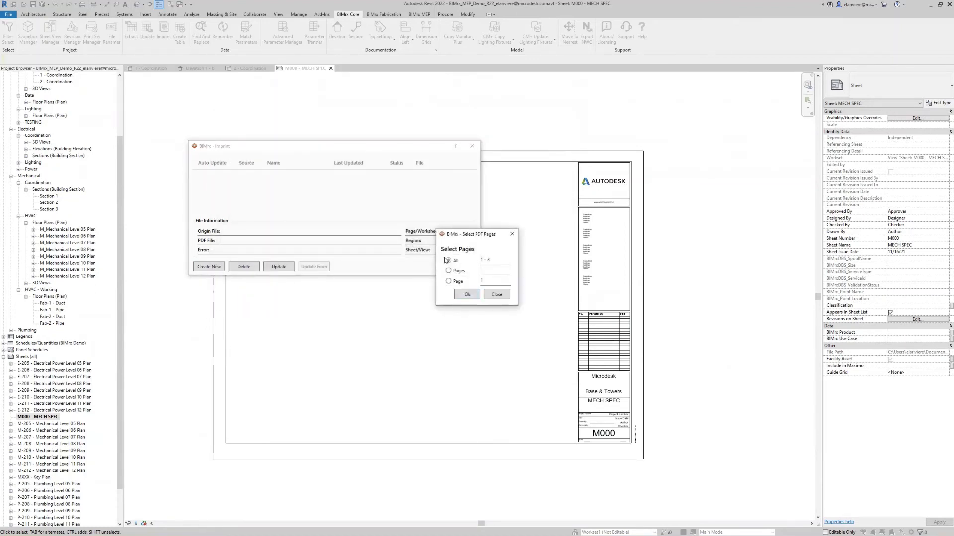
pyautogui.click(467, 295)
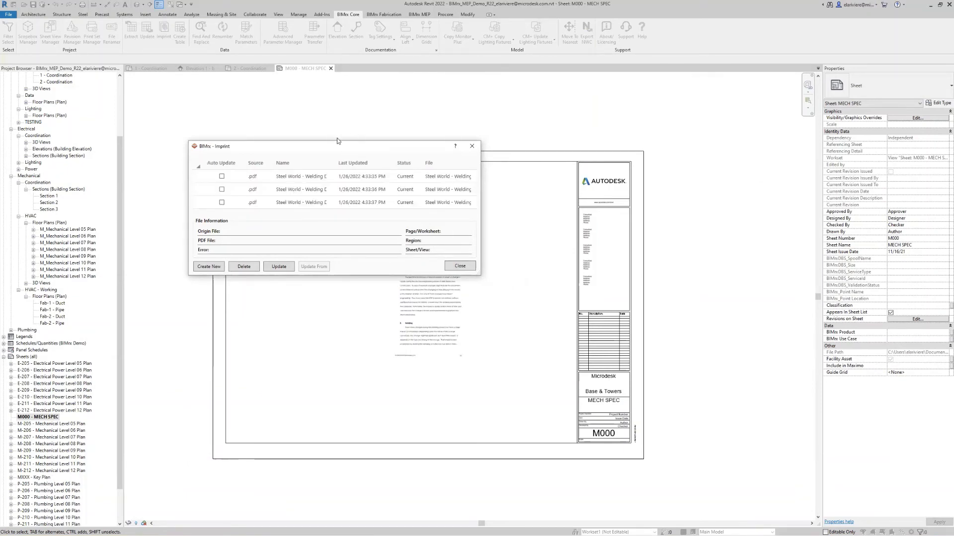
# Turn on automatic updating for the three imprinted PDF pages and close the Imprint settings
pyautogui.moveTo(337, 141); pyautogui.dragTo(375, 103)
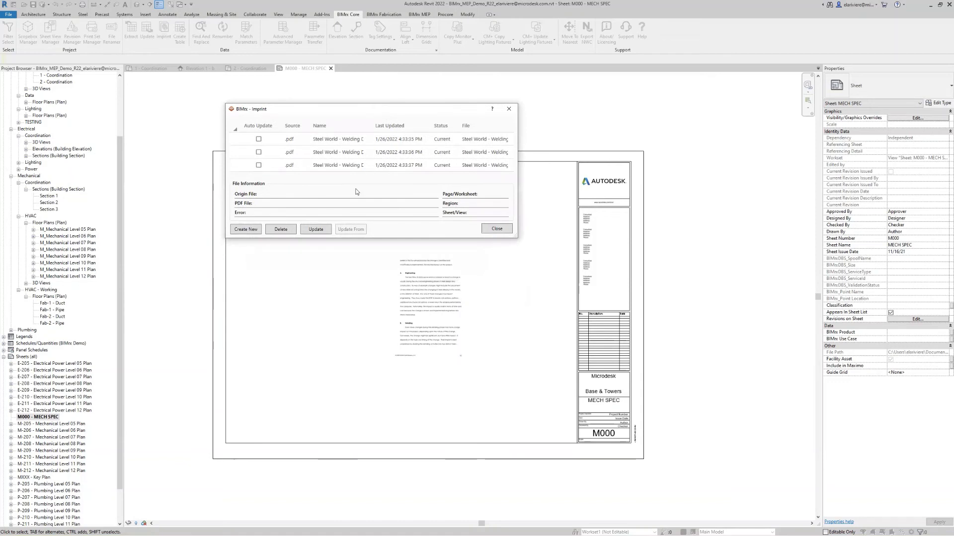
pyautogui.click(261, 143)
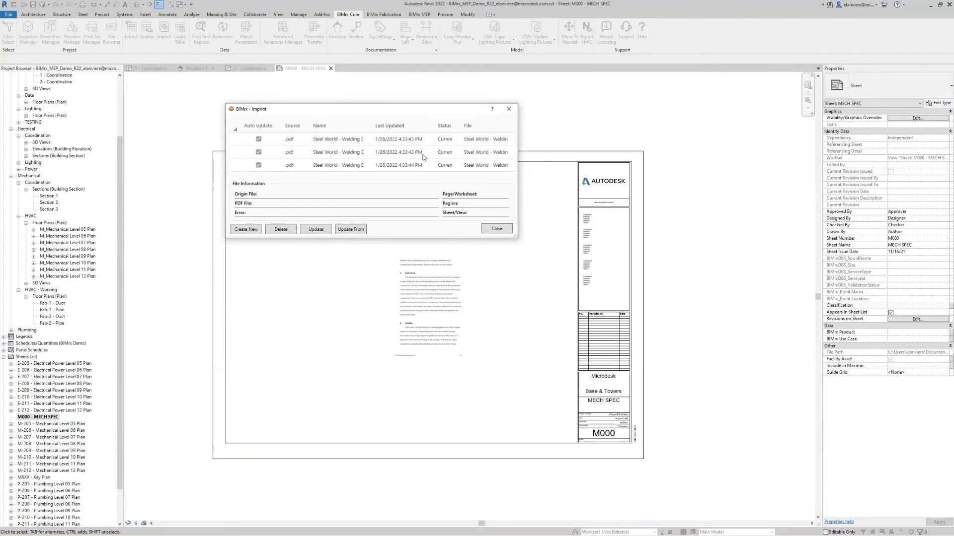
pyautogui.click(496, 229)
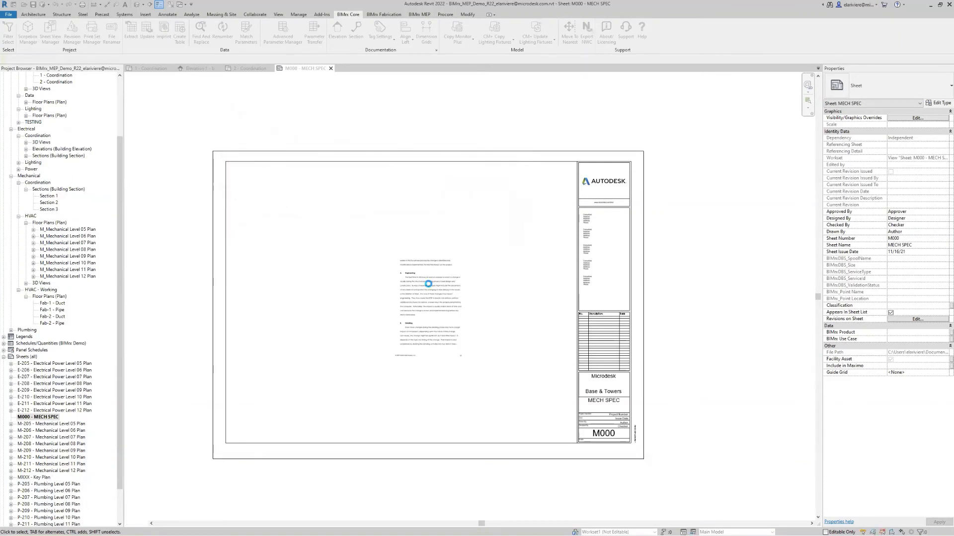
# Spread the three overlapping specification pages side by side across the M000 sheet and clear the selection
pyautogui.click(426, 290)
pyautogui.moveTo(443, 287); pyautogui.dragTo(330, 277)
pyautogui.click(453, 398)
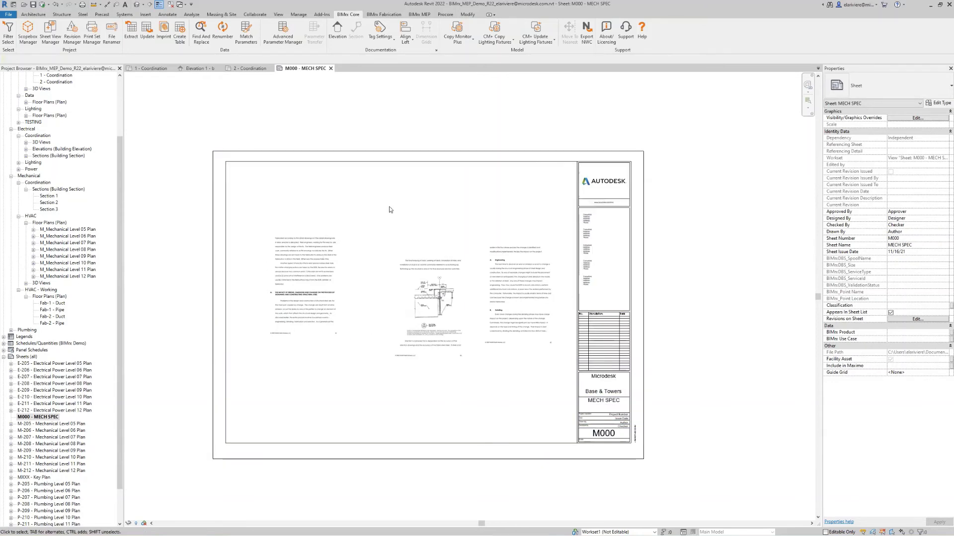
# Add Seq. 1 - Revision 1 to the sheets M-205, M-206 and M-207 with the Revision Manager
pyautogui.click(72, 40)
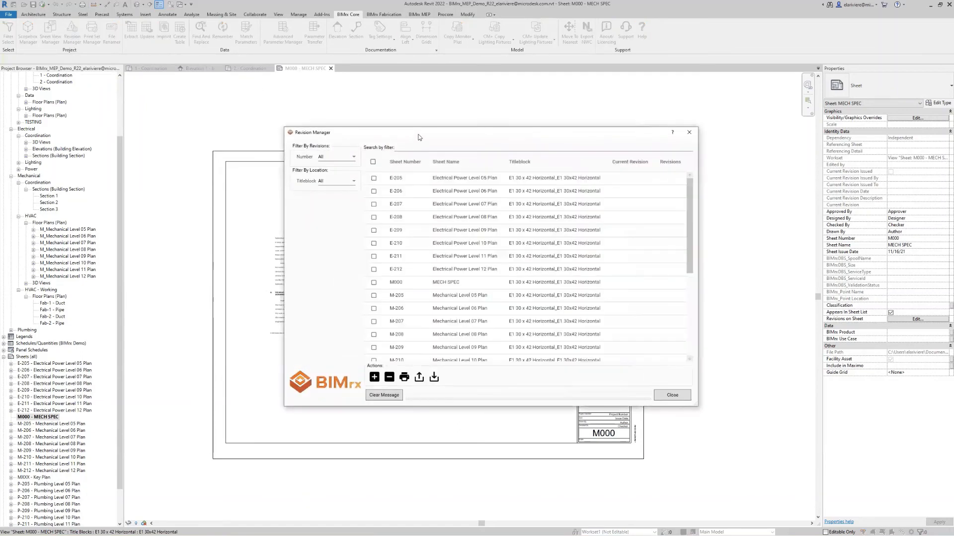
pyautogui.moveTo(415, 134); pyautogui.dragTo(327, 116)
pyautogui.scroll(-4, 355, 223)
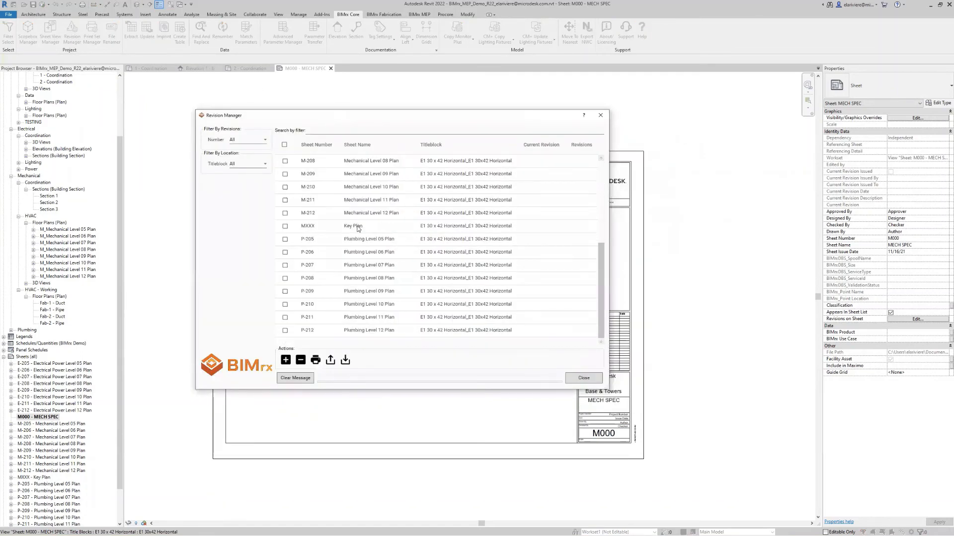
pyautogui.click(285, 240)
pyautogui.click(285, 252)
pyautogui.click(285, 265)
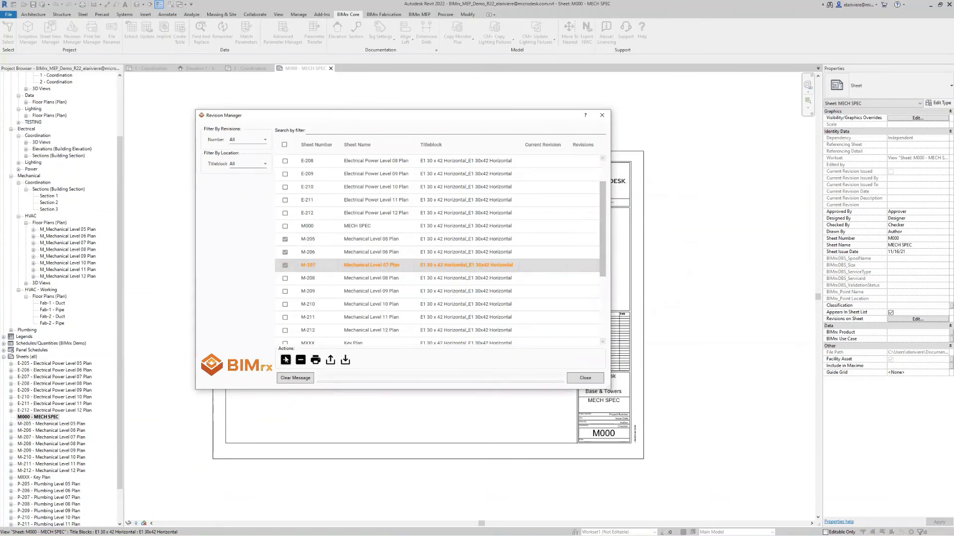
pyautogui.click(286, 360)
pyautogui.click(448, 276)
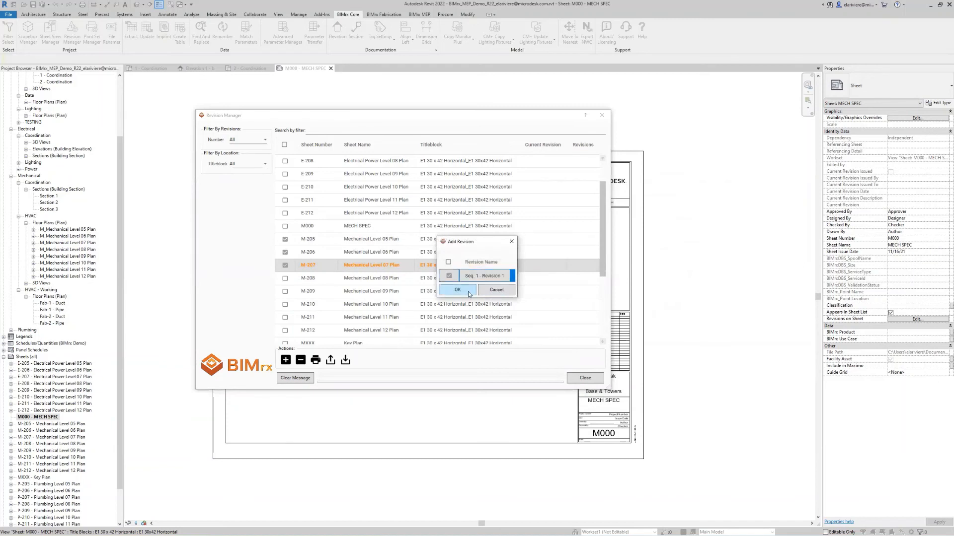
pyautogui.click(458, 290)
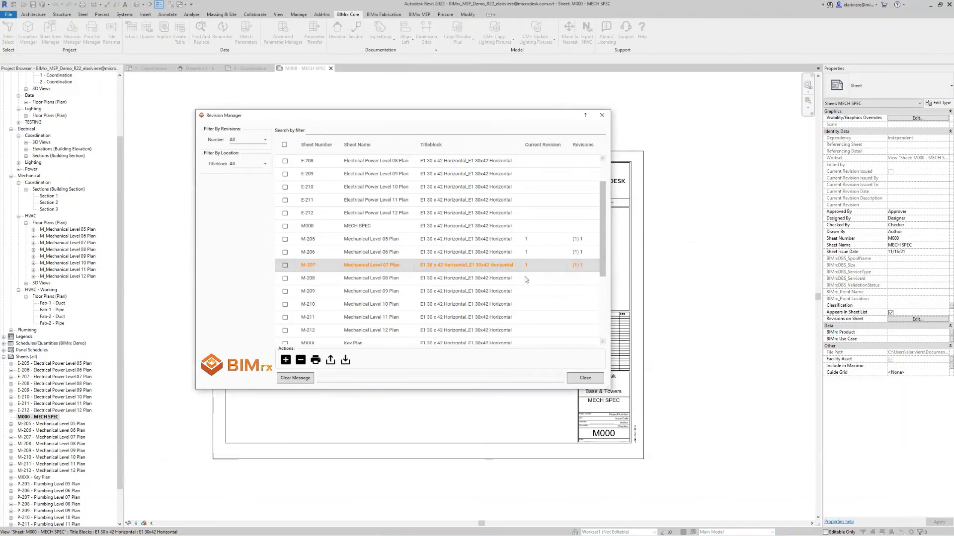
# Filter the sheets by Seq. 1 - Revision 1, create the print set SEQ 1 from M-205, M-206 and M-207, and close the Revision Manager
pyautogui.click(247, 141)
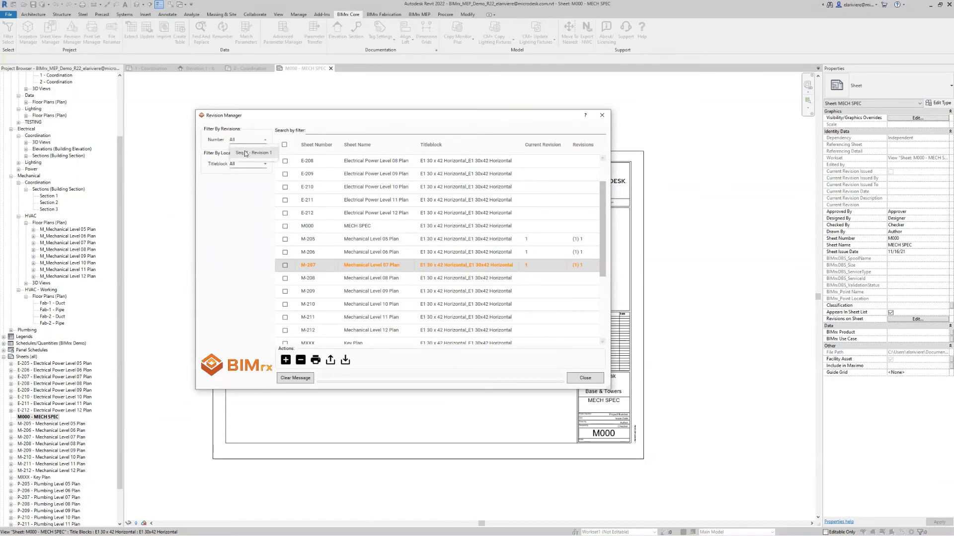
pyautogui.click(252, 153)
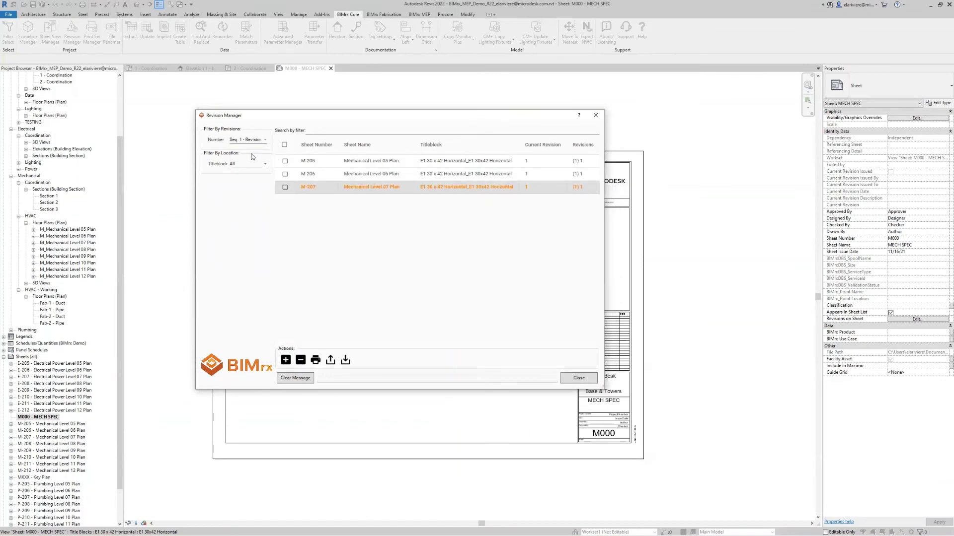
pyautogui.click(285, 161)
pyautogui.click(285, 174)
pyautogui.click(285, 187)
pyautogui.click(316, 361)
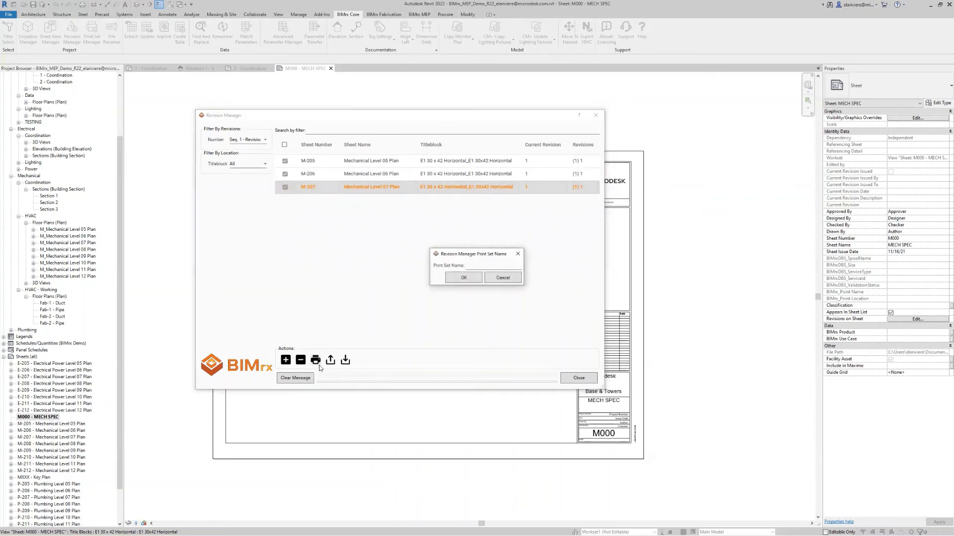
pyautogui.write('SEQ 1')
pyautogui.click(463, 278)
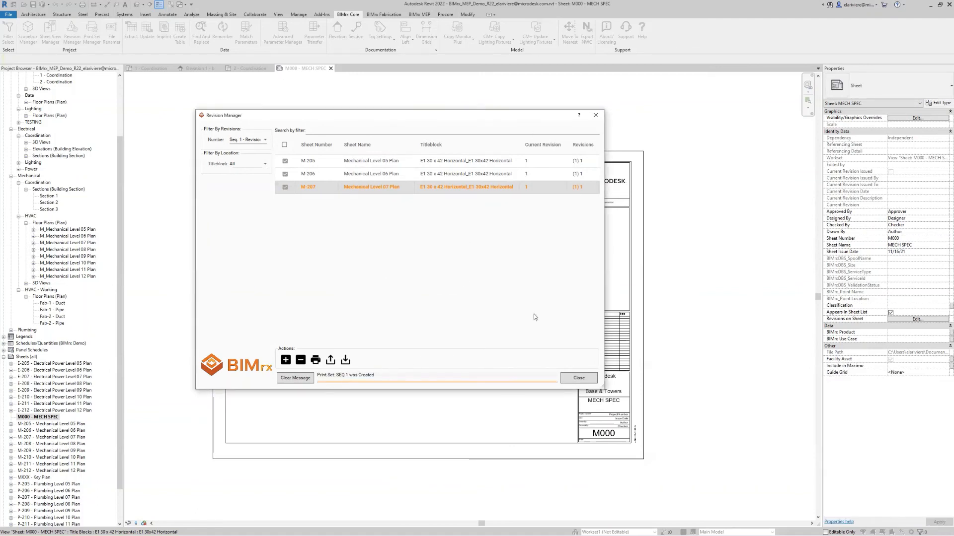
pyautogui.click(579, 379)
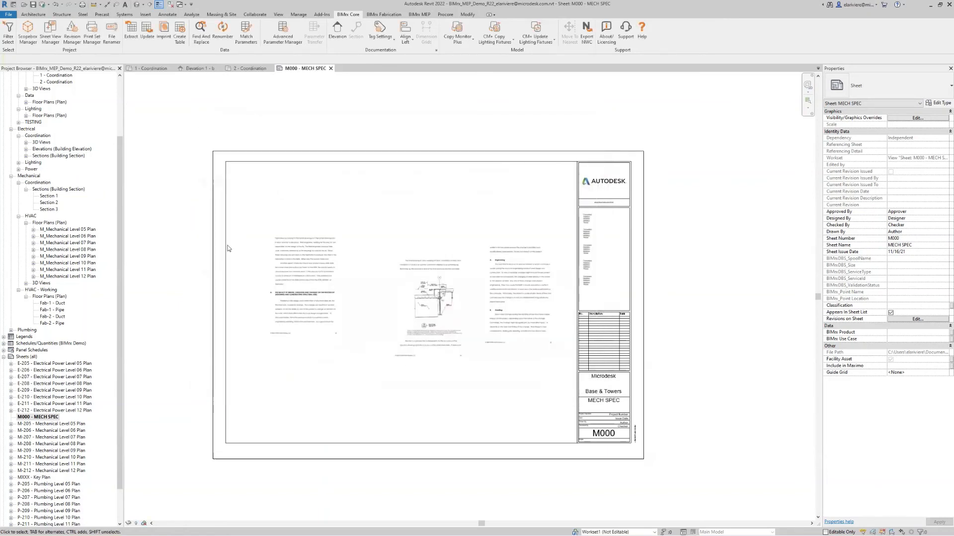
# Examine which views and sheets the BIMrx and SEQ 1 print sets include, and close the Print Set Manager
pyautogui.click(92, 33)
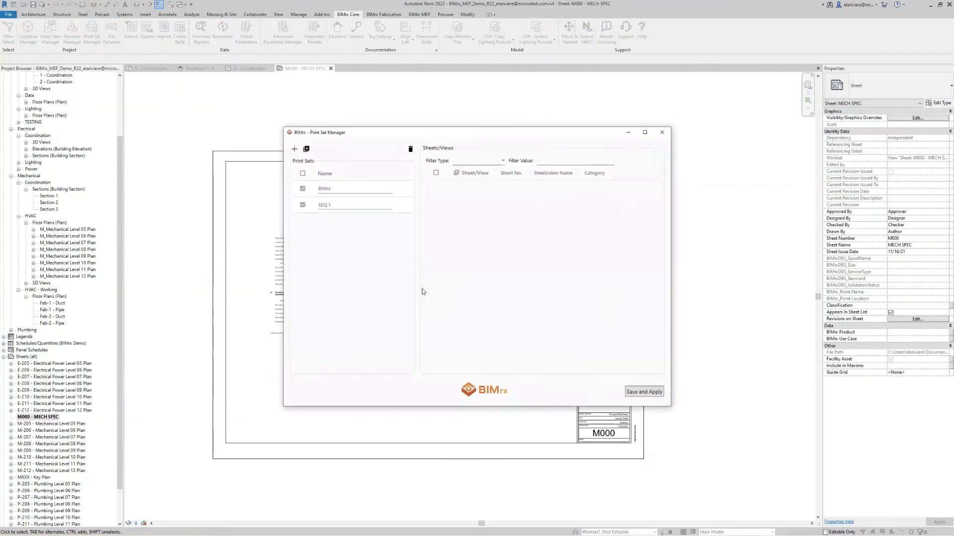
pyautogui.click(346, 190)
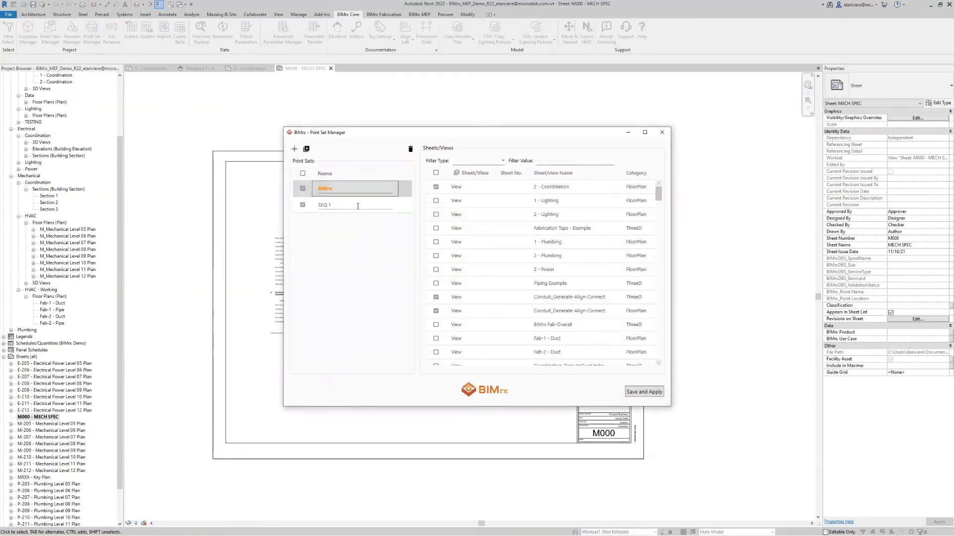
pyautogui.click(353, 206)
pyautogui.scroll(-10, 521, 240)
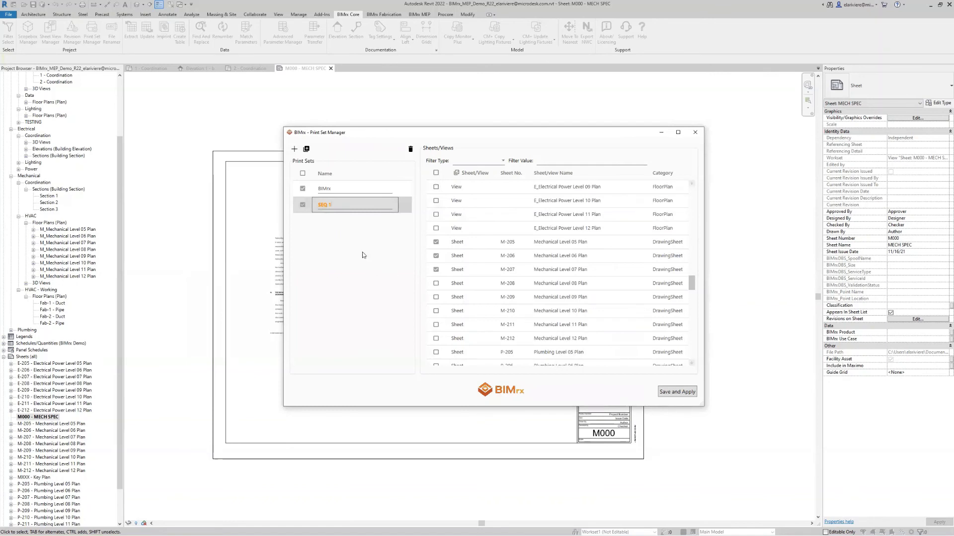
pyautogui.click(695, 133)
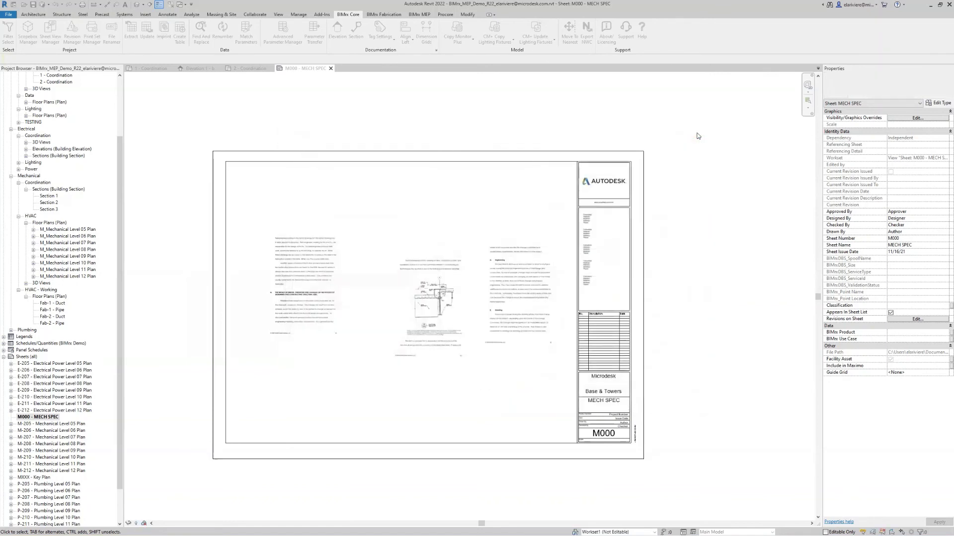